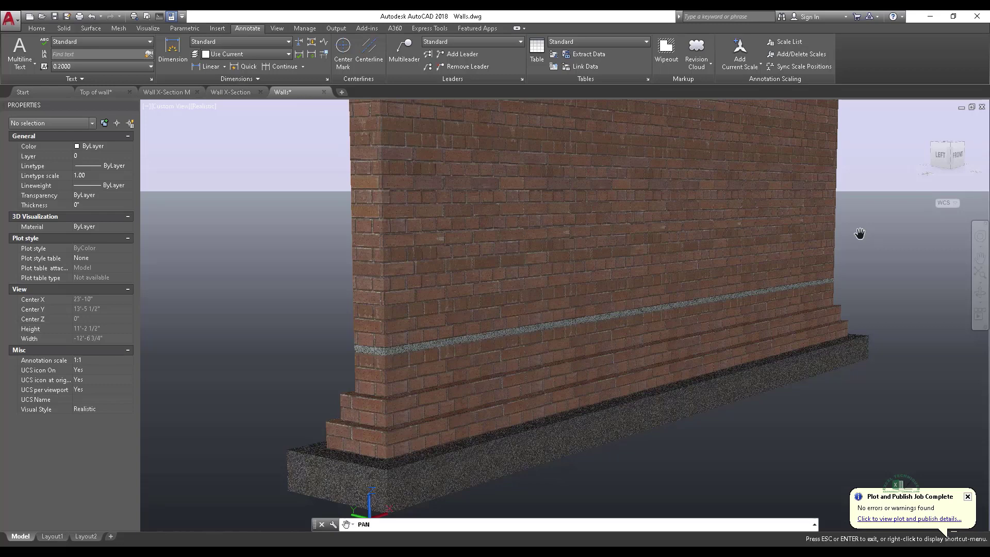
Step: Pan the 3D brick wall view down and to the right to look around it on its footing
{"action": "mouse_move", "coordinate": [860, 234]}
{"action": "left_mouse_down"}
{"action": "mouse_move", "coordinate": [864, 251]}
{"action": "mouse_move", "coordinate": [860, 222]}
{"action": "left_mouse_up"}
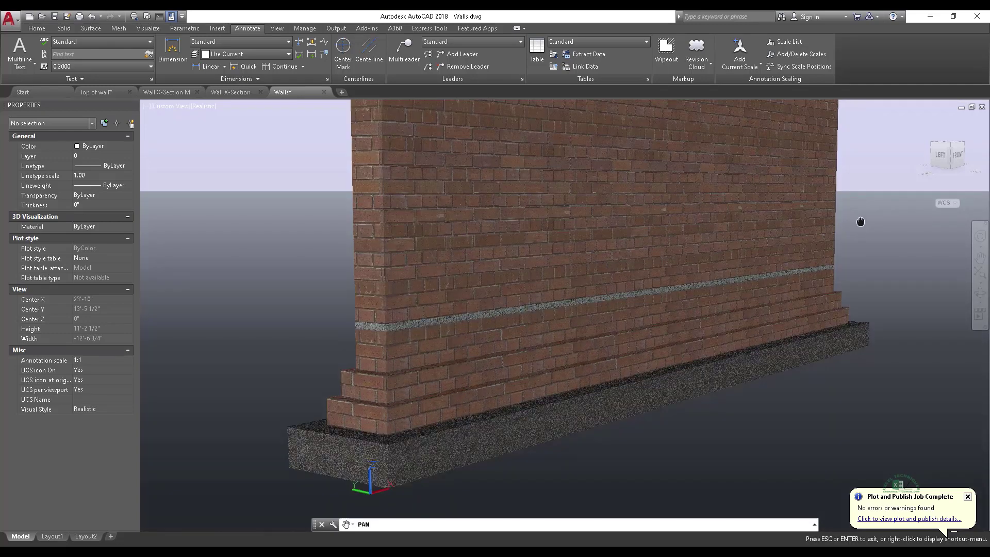
{"action": "left_click_drag", "start_coordinate": [334, 287], "coordinate": [387, 311]}
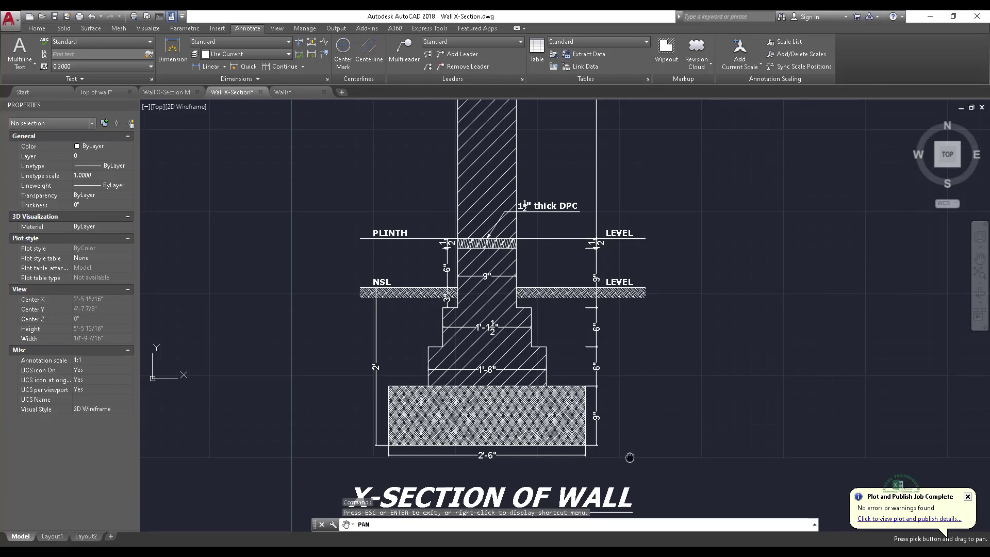
{"action": "left_click_drag", "start_coordinate": [628, 456], "coordinate": [619, 442]}
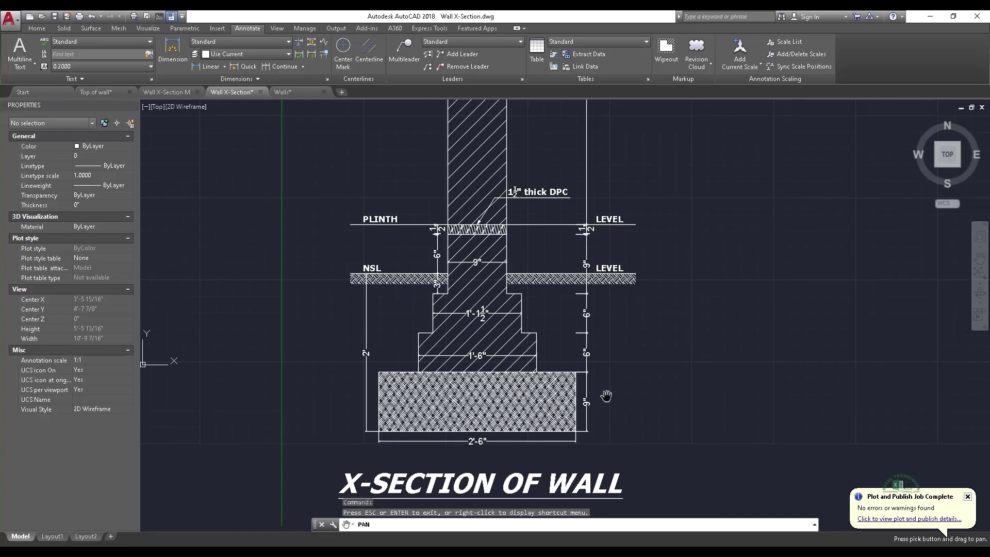
{"action": "left_click_drag", "start_coordinate": [640, 314], "coordinate": [635, 331]}
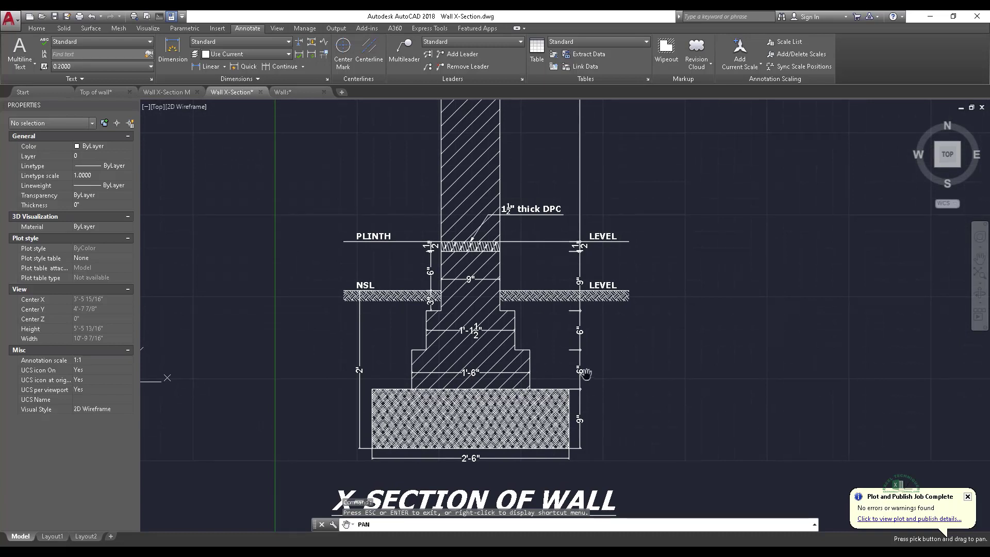
{"action": "left_click_drag", "start_coordinate": [526, 334], "coordinate": [524, 348]}
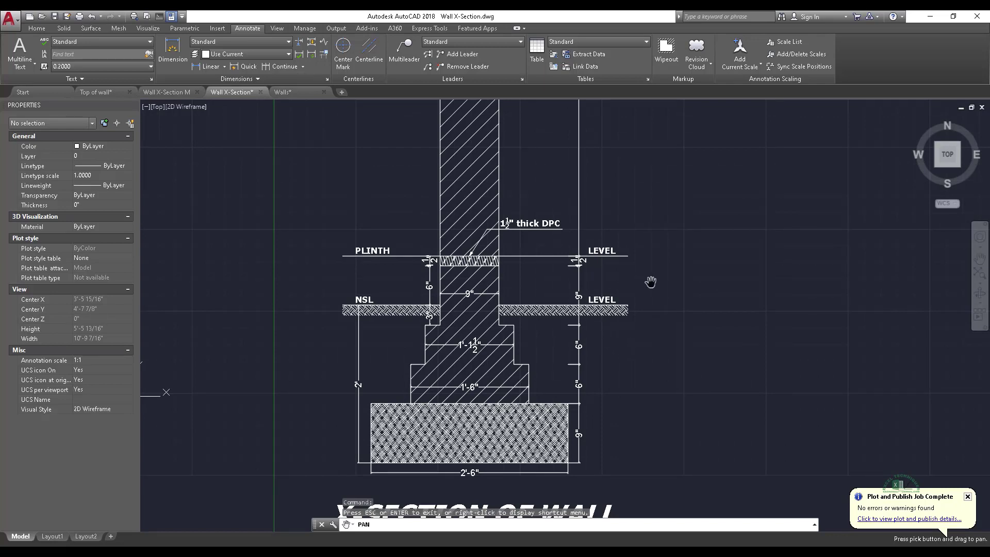
{"action": "left_click_drag", "start_coordinate": [645, 282], "coordinate": [641, 297]}
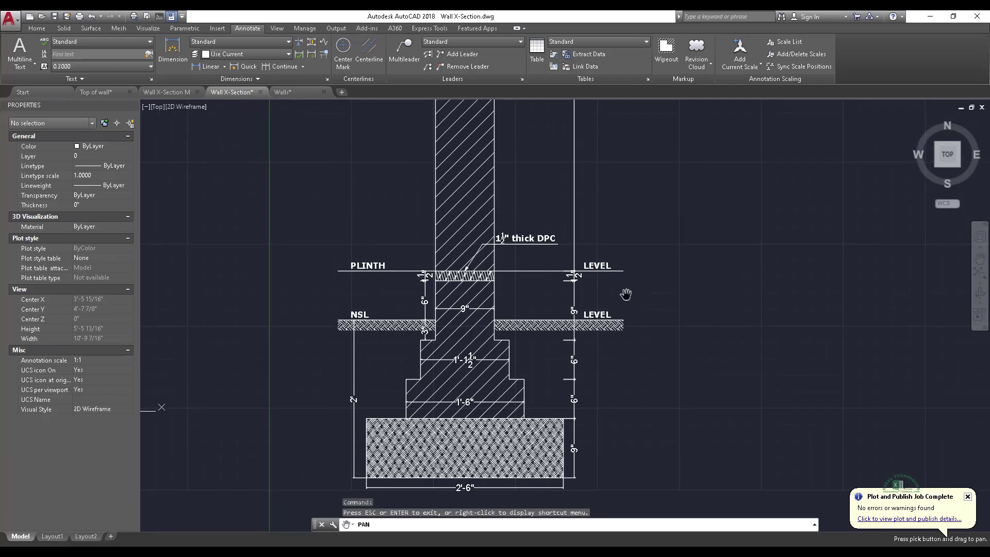
{"action": "left_click_drag", "start_coordinate": [509, 296], "coordinate": [524, 304]}
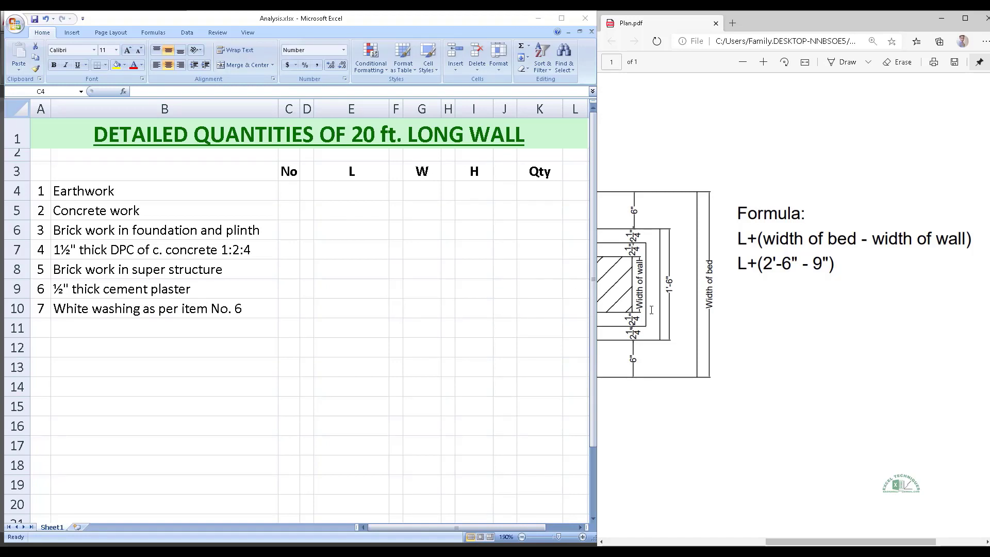
Step: Enter a count of 1 in C4 for Earthwork, with an x in D4
{"action": "left_click", "coordinate": [285, 200]}
{"action": "key", "text": "Left"}
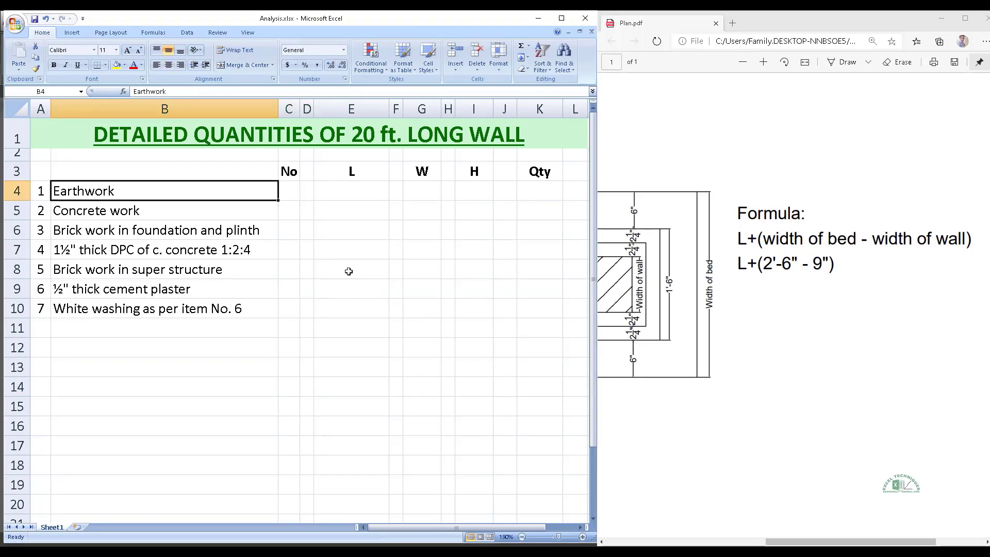
{"action": "key", "text": "Right"}
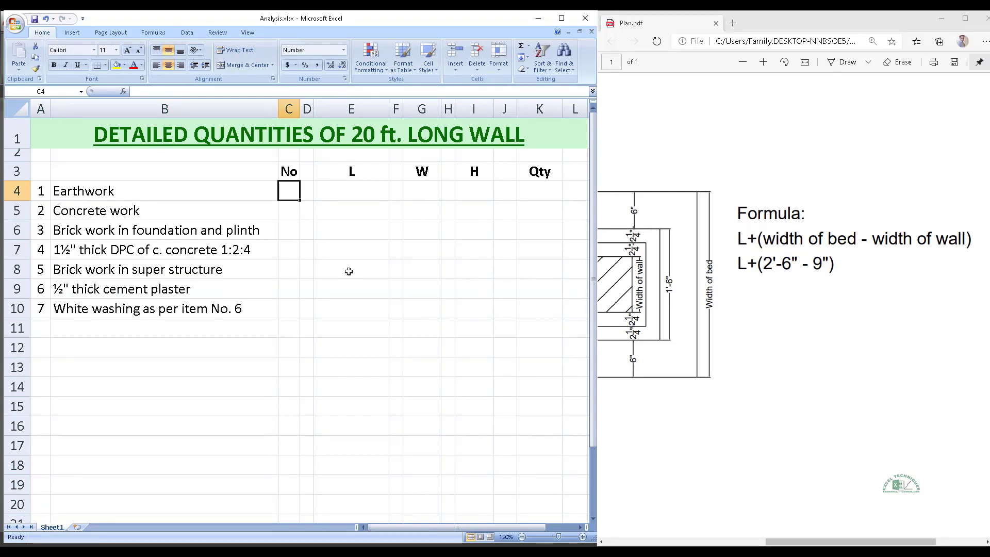
{"action": "type", "text": "1"}
{"action": "key", "text": "Tab"}
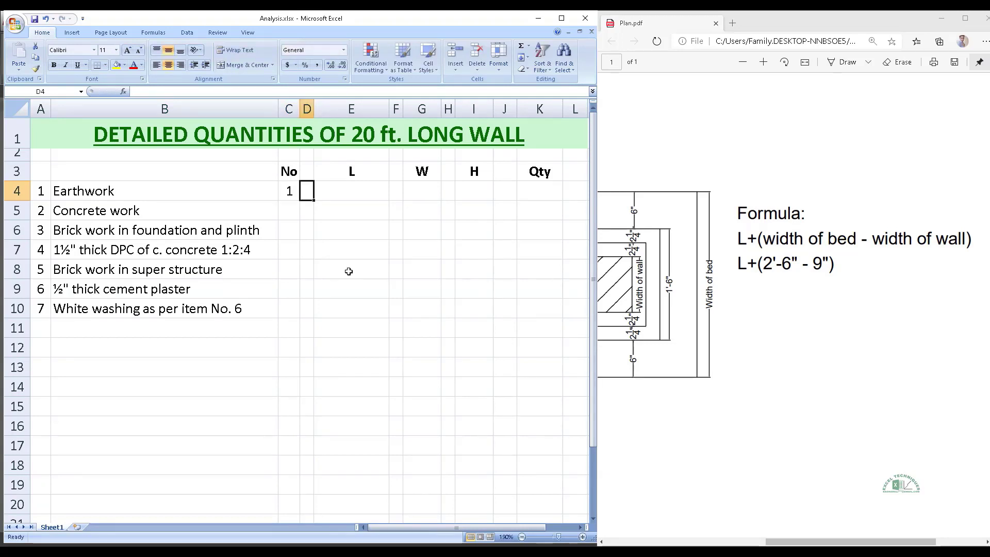
{"action": "type", "text": "x"}
{"action": "key", "text": "Tab"}
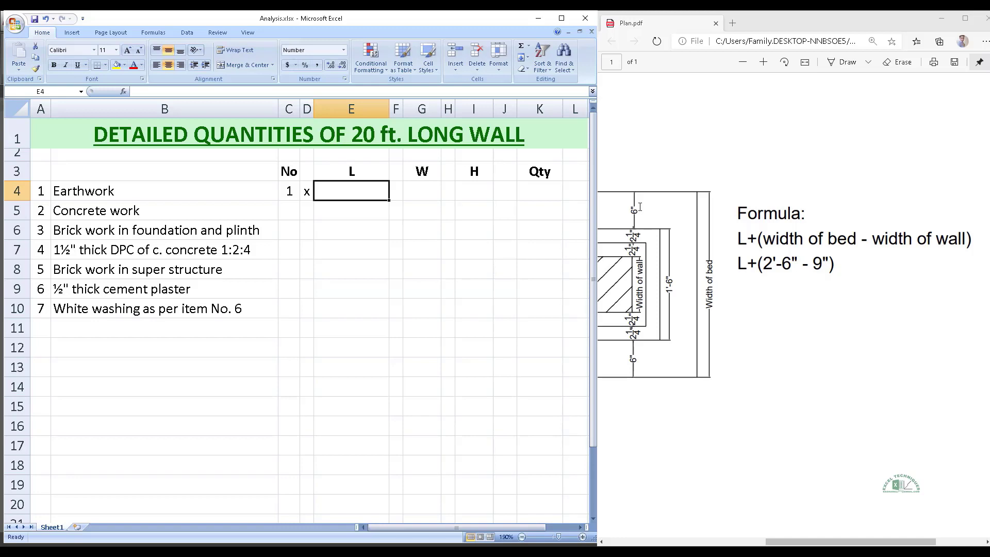
Step: Fill Earthwork length =20+2.50-0.75 (21.75), width 2.5 and height 2, separated by x and =
{"action": "type", "text": "="}
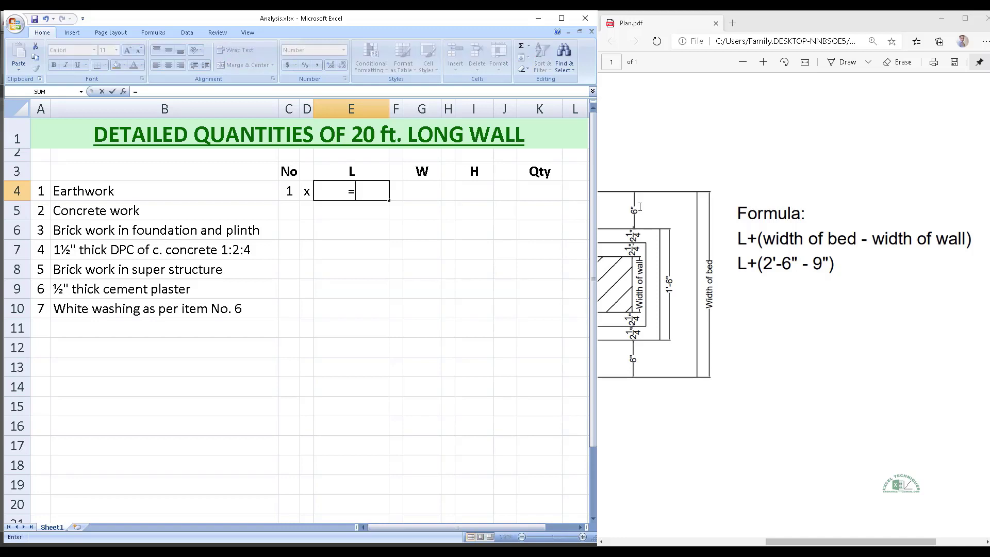
{"action": "type", "text": "20"}
{"action": "type", "text": "+"}
{"action": "type", "text": "2.50"}
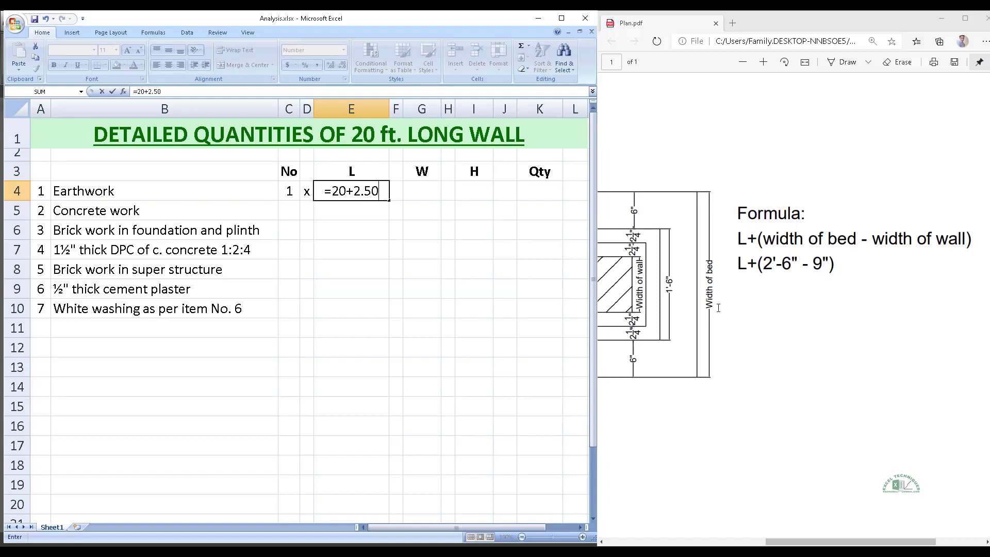
{"action": "type", "text": "-"}
{"action": "type", "text": "0.75"}
{"action": "key", "text": "Return"}
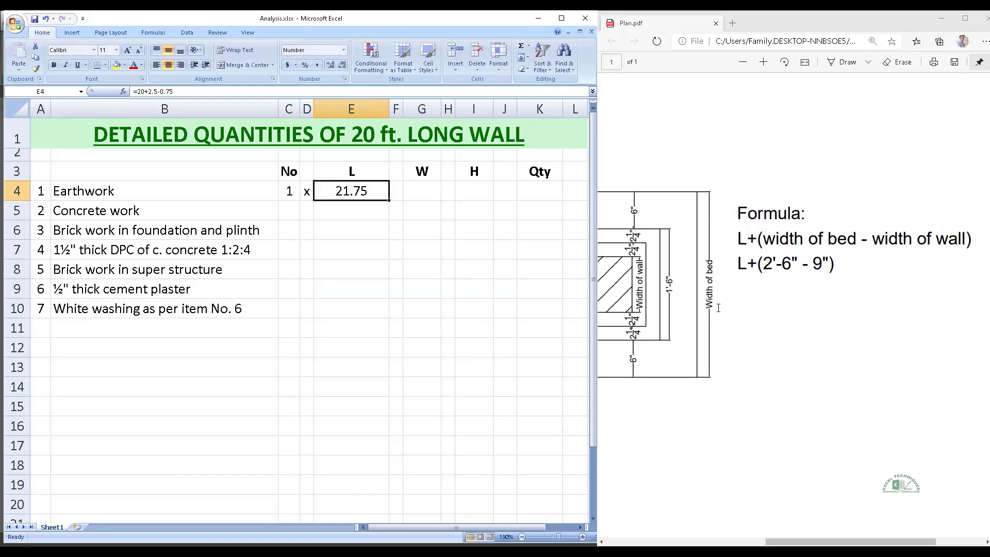
{"action": "key", "text": "Right"}
{"action": "type", "text": "x"}
{"action": "key", "text": "Right"}
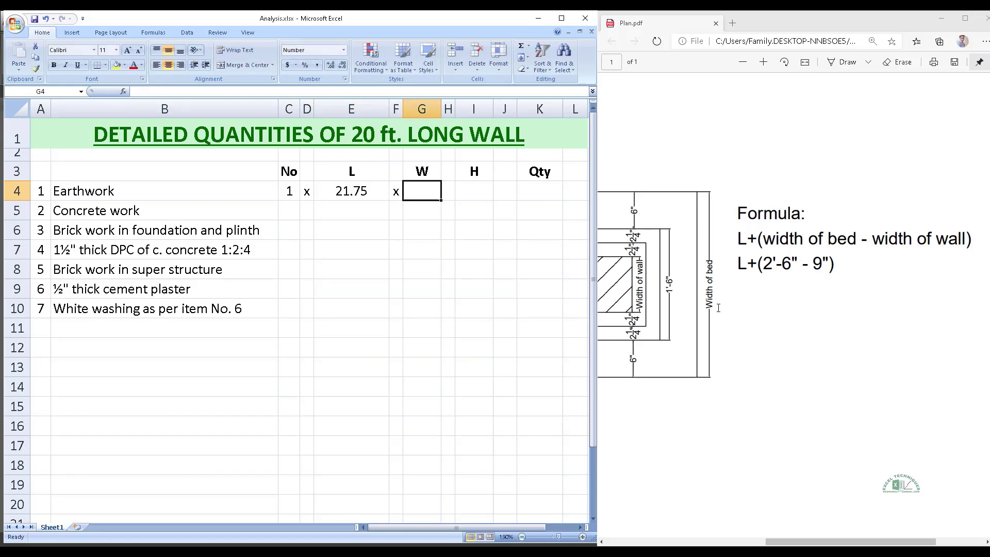
{"action": "type", "text": "2.5"}
{"action": "key", "text": "Right"}
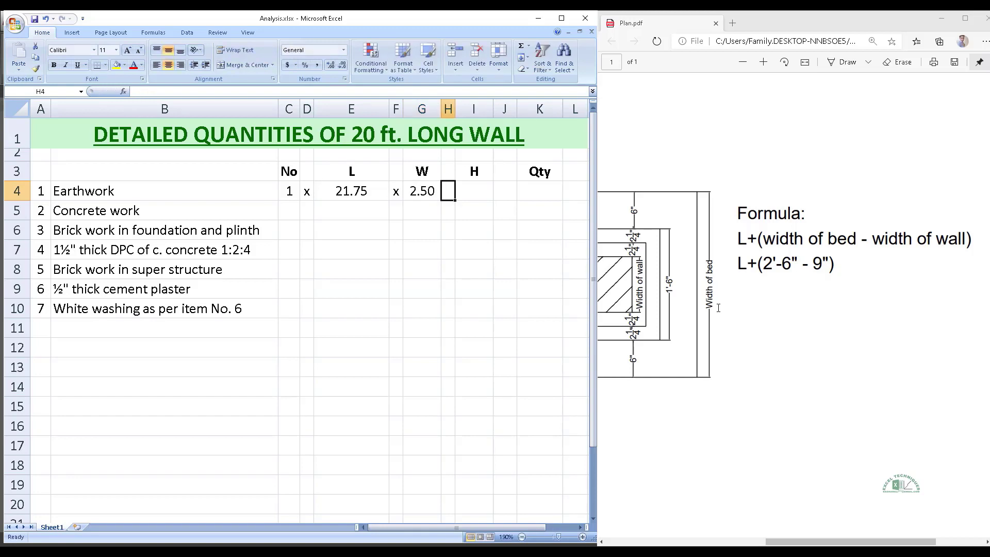
{"action": "type", "text": "x"}
{"action": "key", "text": "Right"}
{"action": "type", "text": "2"}
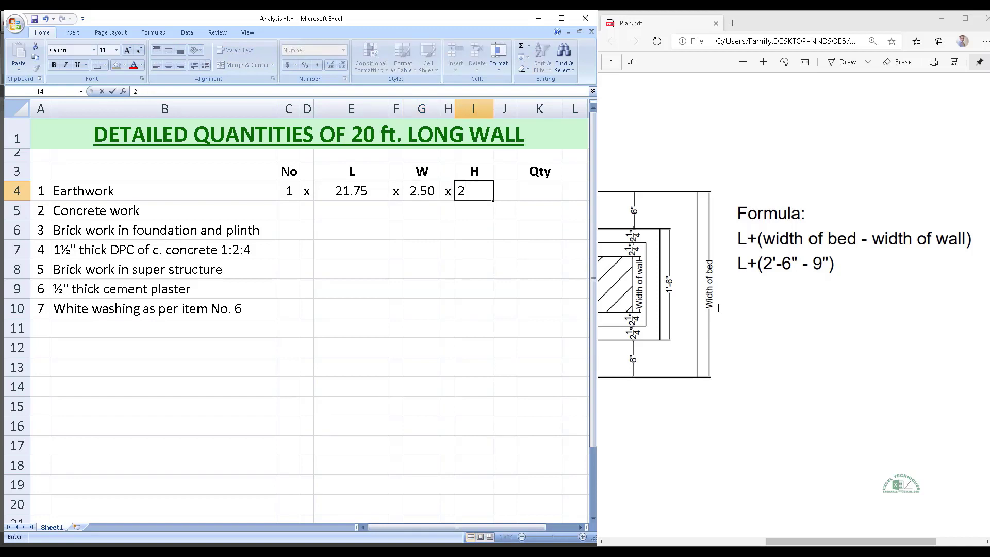
{"action": "key", "text": "Right"}
{"action": "type", "text": "="}
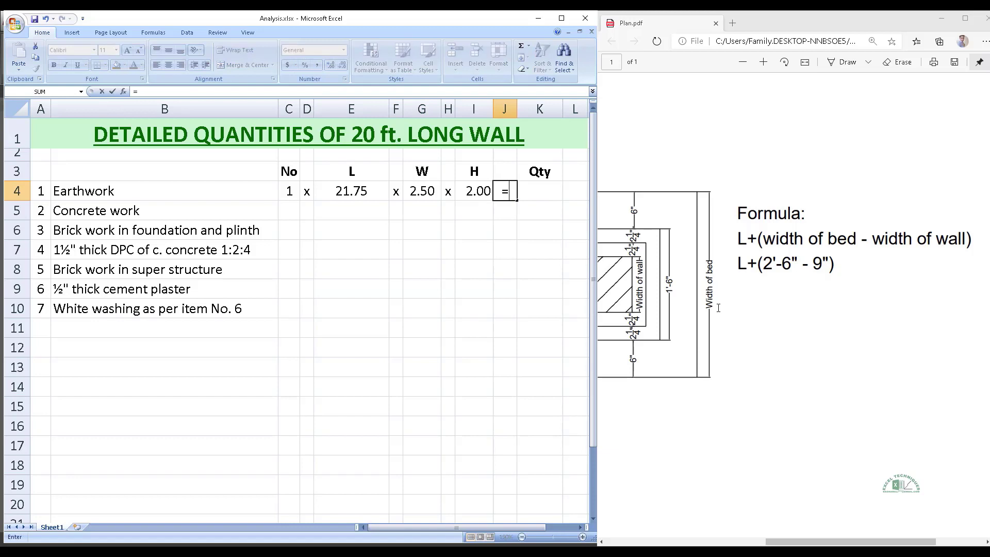
{"action": "key", "text": "Right"}
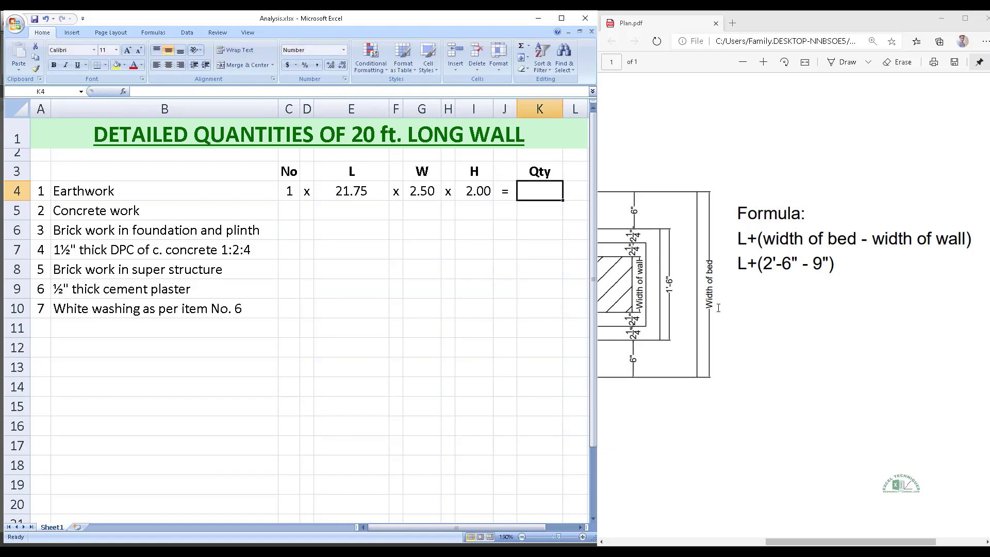
Step: Compute the Earthwork Qty in K4 as =C4*E4*G4*I4, giving 108.75
{"action": "type", "text": "="}
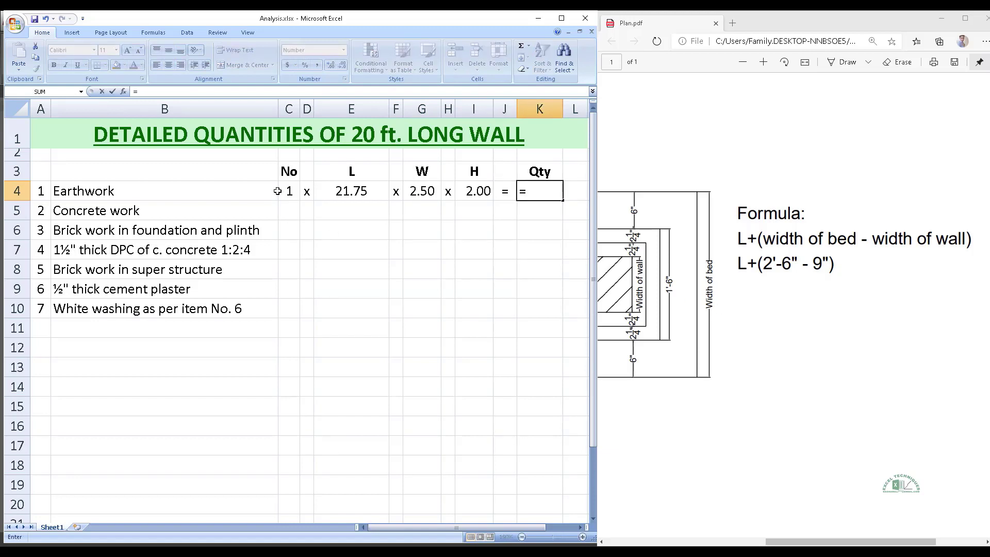
{"action": "left_click", "coordinate": [291, 194]}
{"action": "type", "text": "*"}
{"action": "left_click", "coordinate": [358, 188]}
{"action": "type", "text": "*"}
{"action": "left_click", "coordinate": [433, 193]}
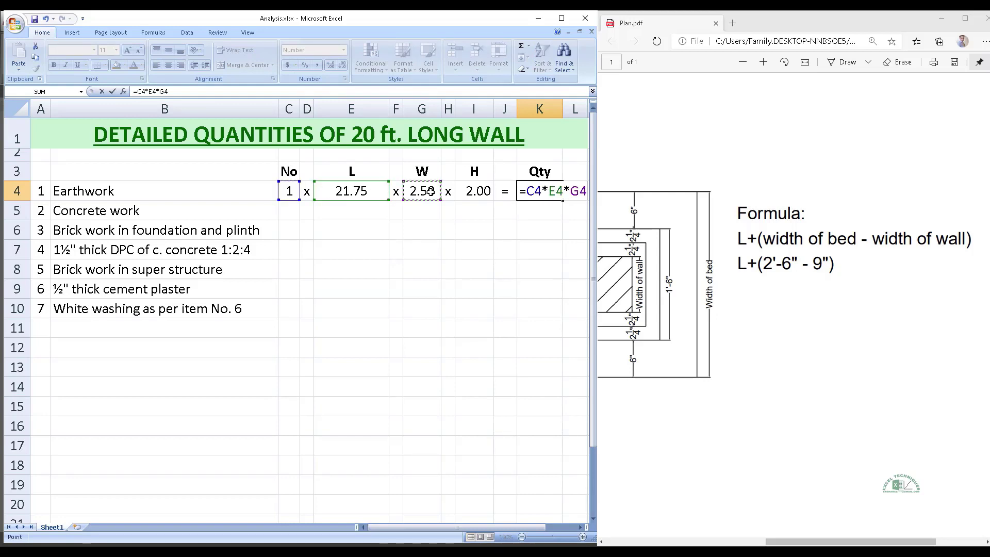
{"action": "type", "text": "*"}
{"action": "left_click", "coordinate": [467, 190]}
{"action": "key", "text": "ctrl+Return"}
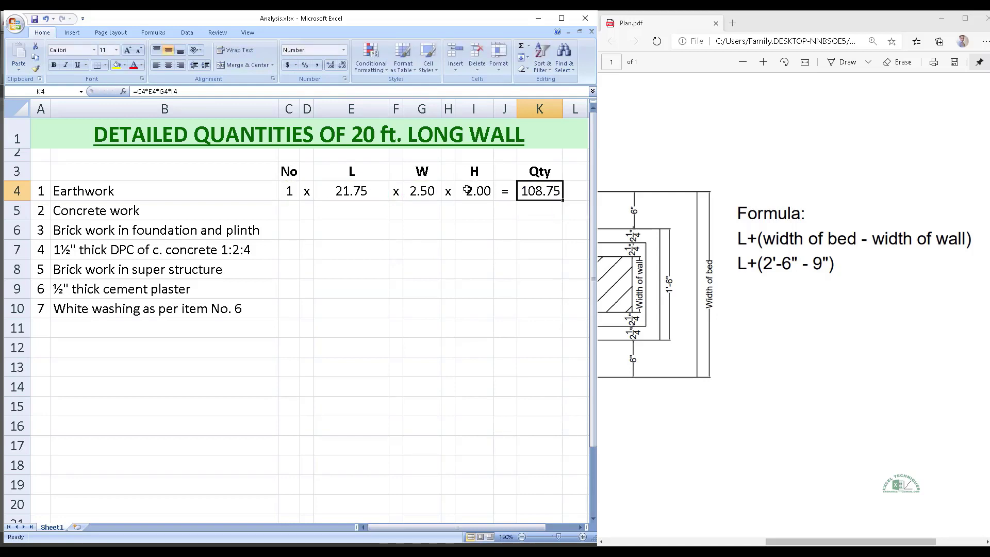
{"action": "key", "text": "Right"}
Step: Add the Cft unit to Earthwork and enter a count of 1 for Concrete work
{"action": "type", "text": "Cft"}
{"action": "key", "text": "Return"}
{"action": "key", "text": "Left"}
{"action": "key", "text": "Left"}
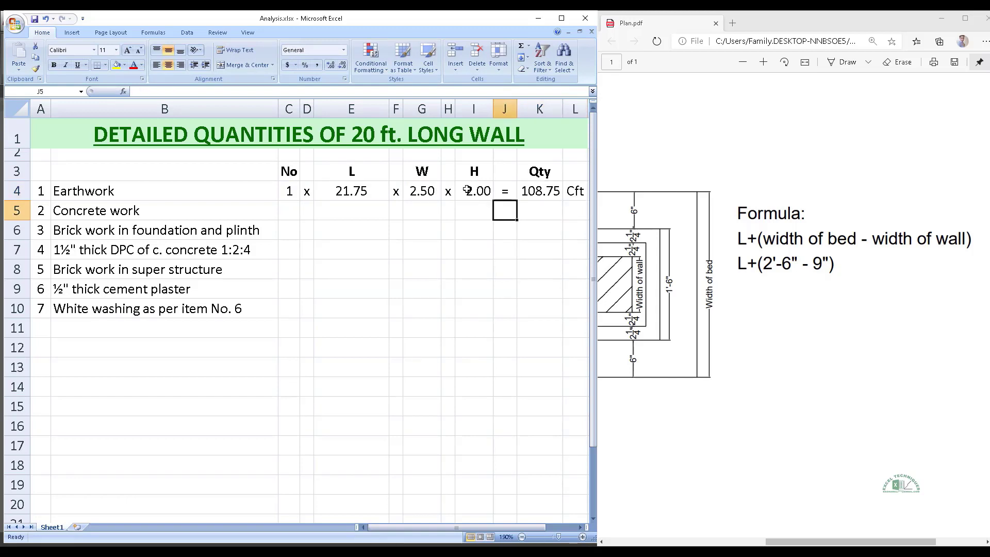
{"action": "key", "text": "Left"}
{"action": "key", "text": "Left"}
{"action": "key", "text": "Left"}
{"action": "key", "text": "Left"}
{"action": "key", "text": "Left"}
{"action": "key", "text": "Left"}
{"action": "key", "text": "Left"}
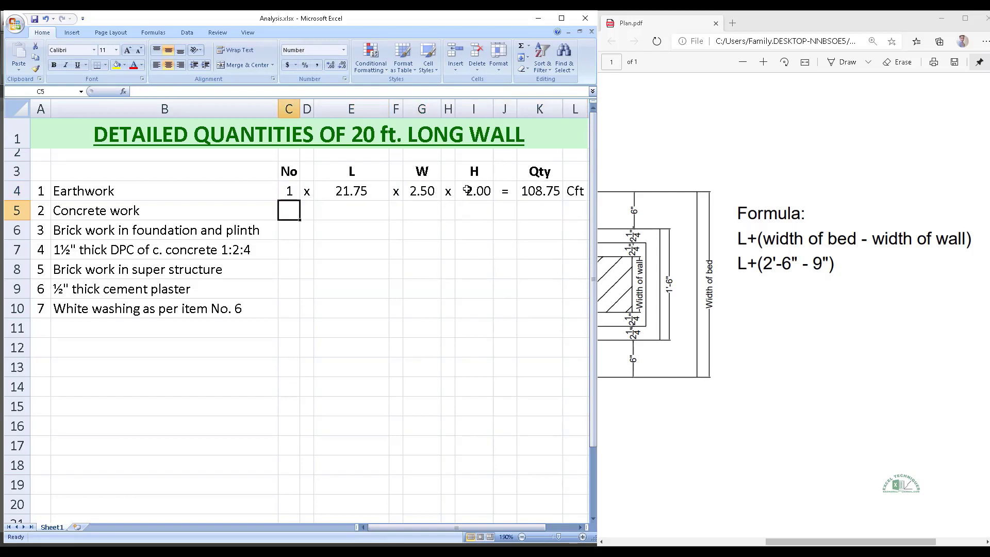
{"action": "type", "text": "1"}
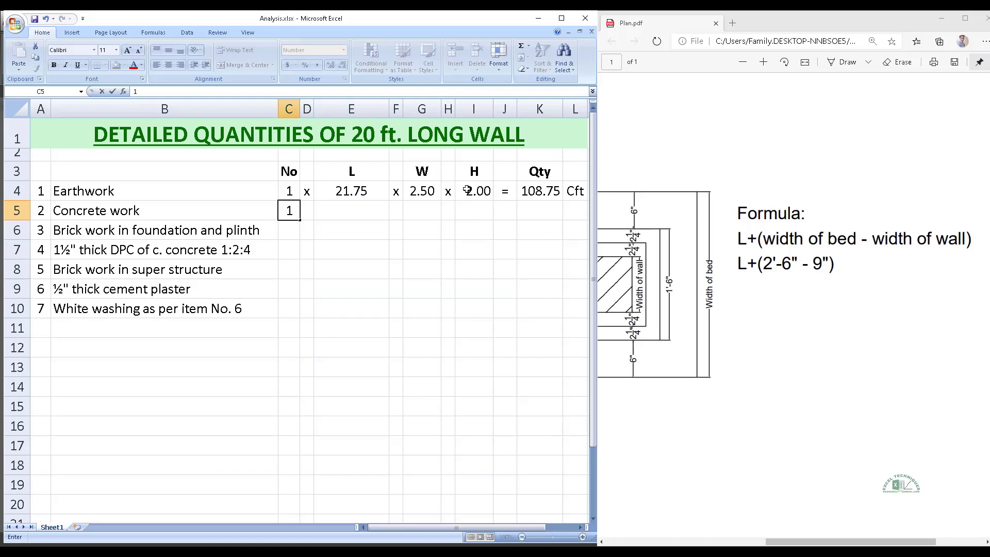
{"action": "key", "text": "BackSpace"}
{"action": "type", "text": "1"}
{"action": "key", "text": "Return"}
{"action": "key", "text": "Up"}
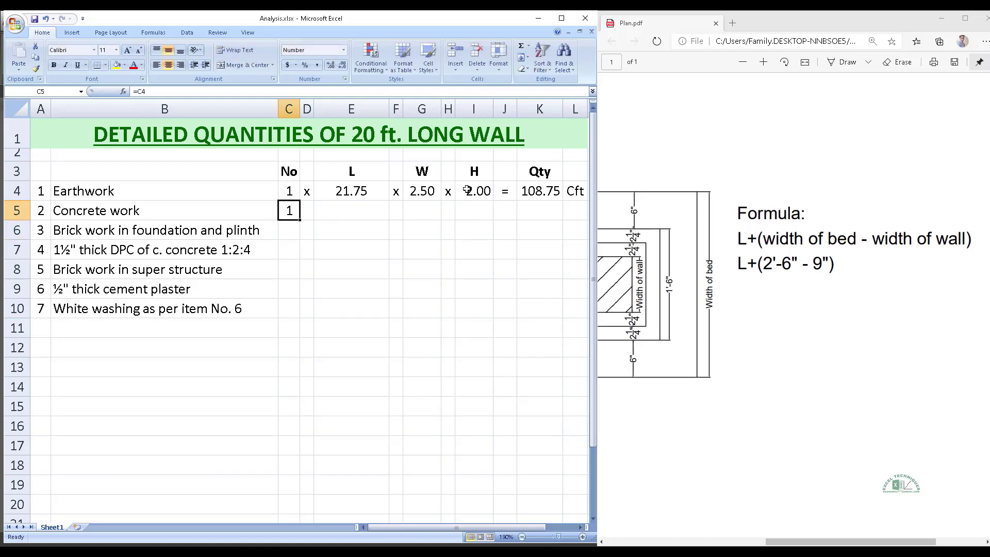
Step: Link the Concrete work length (21.75) and width (2.50) to the Earthwork row, with x separators
{"action": "key", "text": "Right"}
{"action": "type", "text": "x"}
{"action": "key", "text": "Right"}
{"action": "type", "text": "="}
{"action": "key", "text": "Up"}
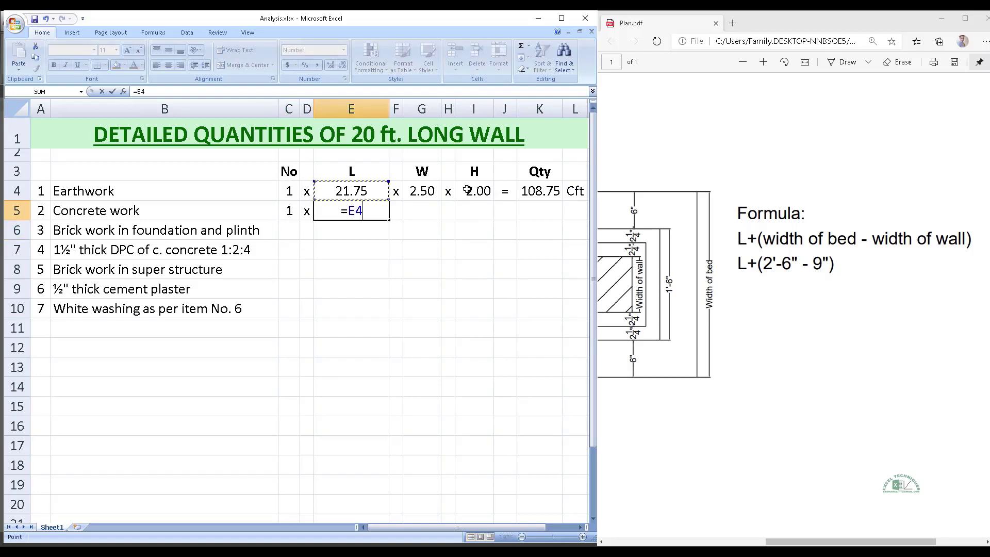
{"action": "key", "text": "Return"}
{"action": "key", "text": "Up"}
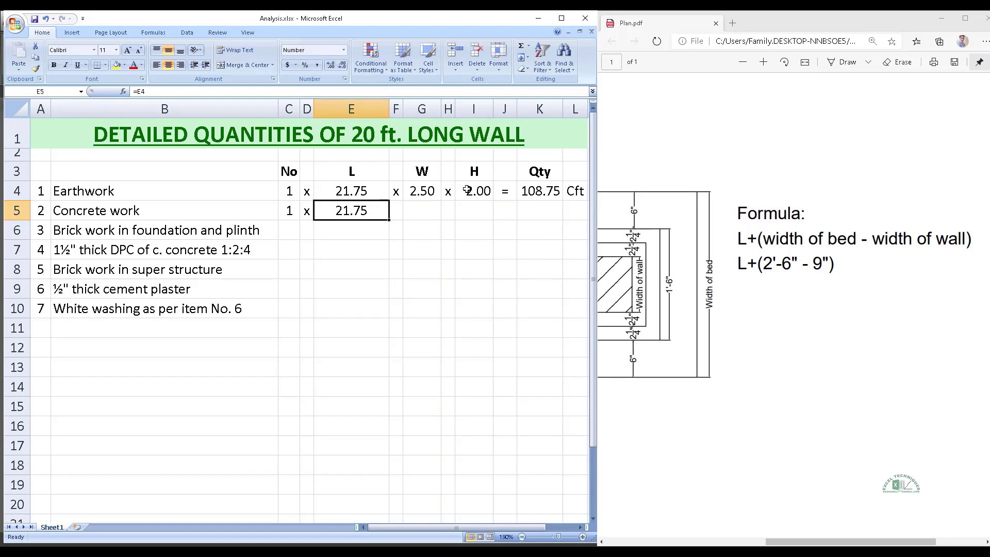
{"action": "key", "text": "Right"}
{"action": "type", "text": "x"}
{"action": "key", "text": "Right"}
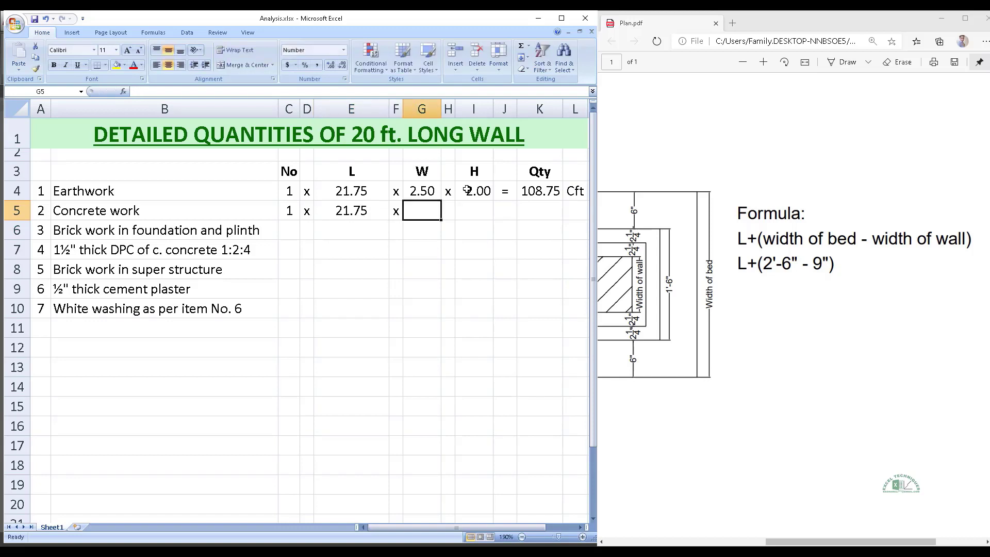
{"action": "type", "text": "="}
{"action": "key", "text": "Up"}
{"action": "key", "text": "Return"}
{"action": "key", "text": "Up"}
Step: Enter height 0.75 and copy the = and quantity formula down, giving 40.78 Cft
{"action": "key", "text": "Right"}
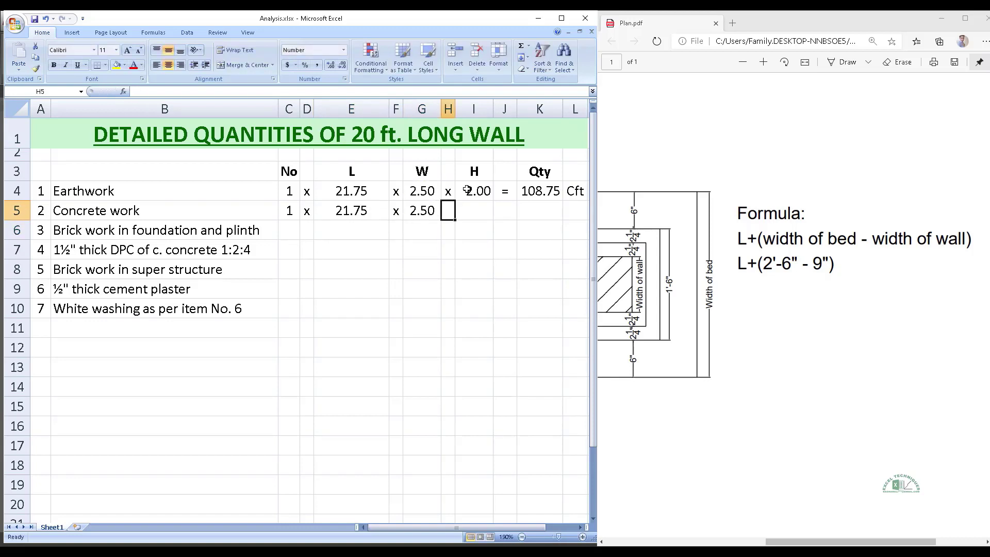
{"action": "type", "text": "x"}
{"action": "key", "text": "Right"}
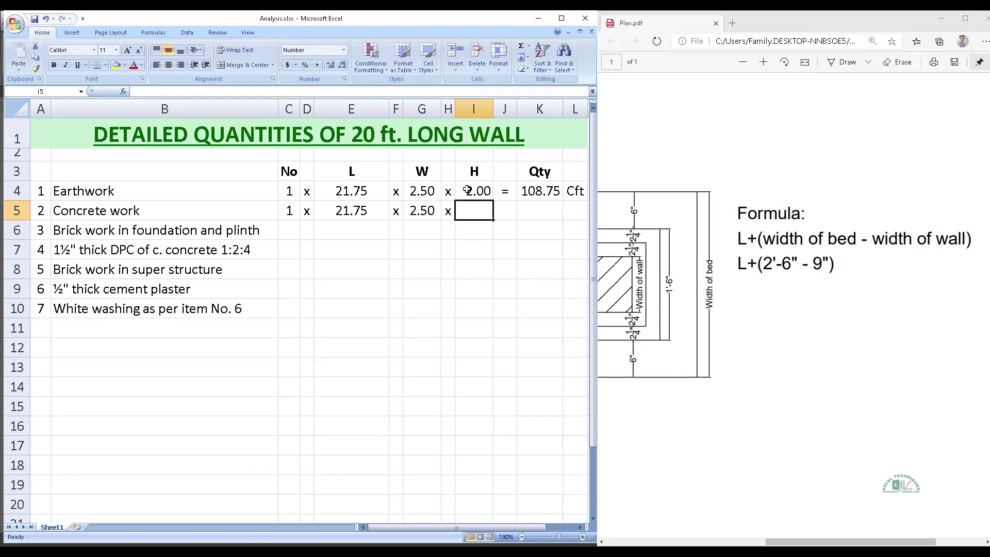
{"action": "type", "text": "0.75"}
{"action": "key", "text": "Right"}
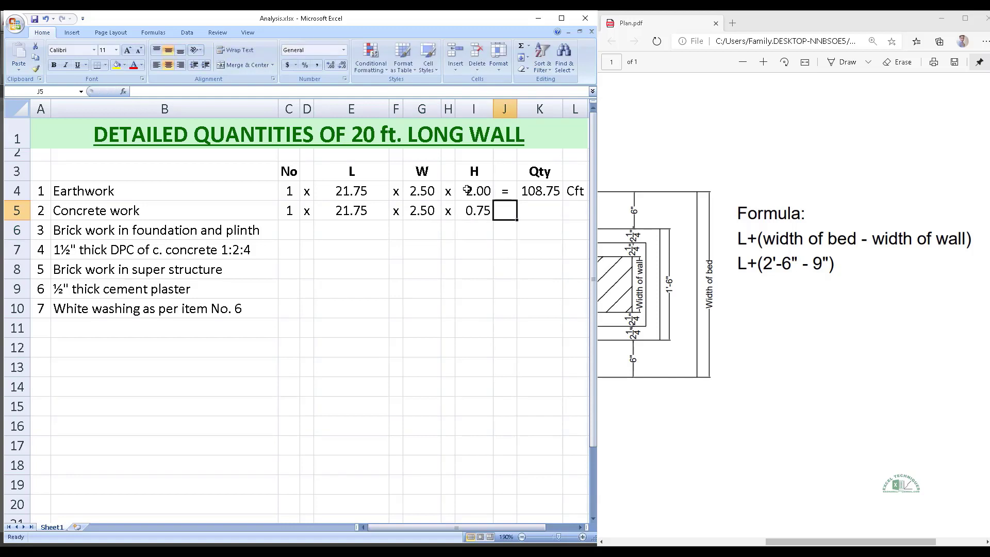
{"action": "key", "text": "Up"}
{"action": "key", "text": "shift+Right"}
{"action": "key", "text": "ctrl+c"}
{"action": "key", "text": "Down"}
{"action": "key", "text": "ctrl+v"}
{"action": "key", "text": "Right"}
{"action": "key", "text": "Right"}
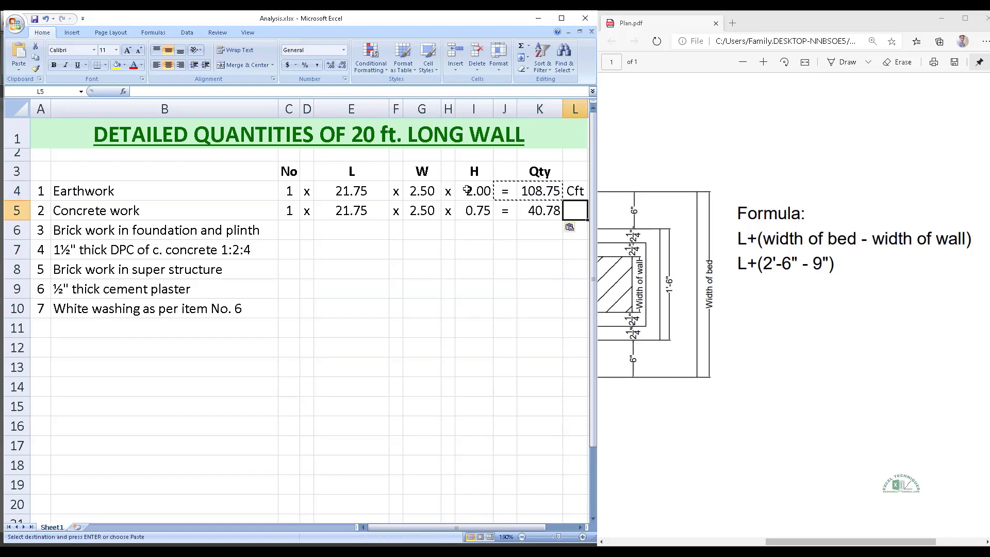
{"action": "key", "text": "Return"}
{"action": "key", "text": "Left"}
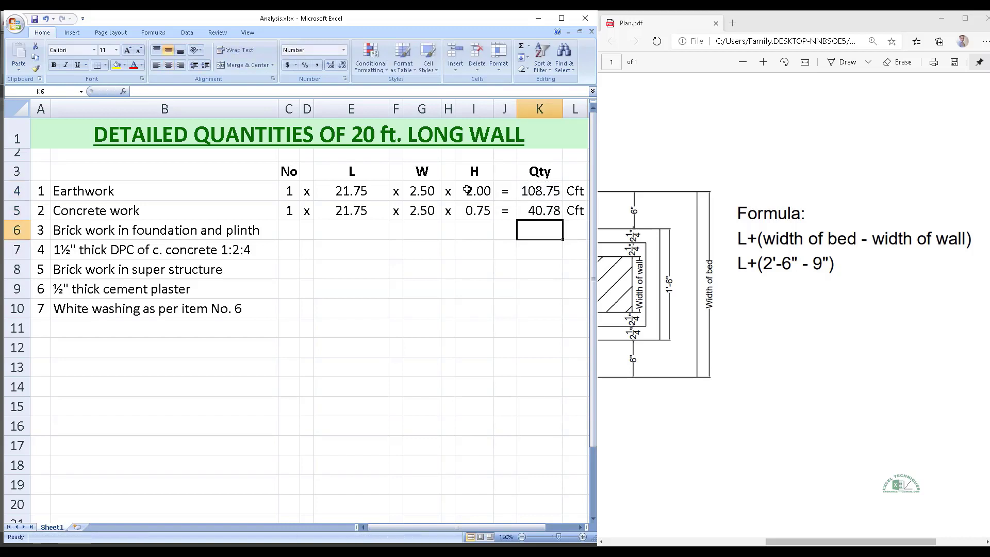
{"action": "key", "text": "Left"}
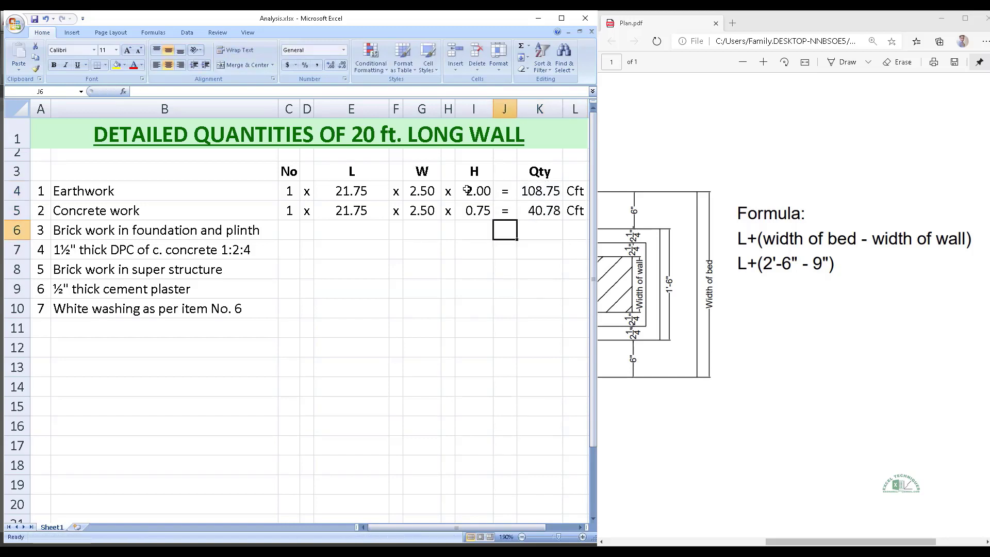
{"action": "key", "text": "Left"}
{"action": "key", "text": "Left"}
{"action": "key", "text": "Left"}
{"action": "key", "text": "Left"}
{"action": "key", "text": "Left"}
{"action": "key", "text": "Left"}
{"action": "key", "text": "Left"}
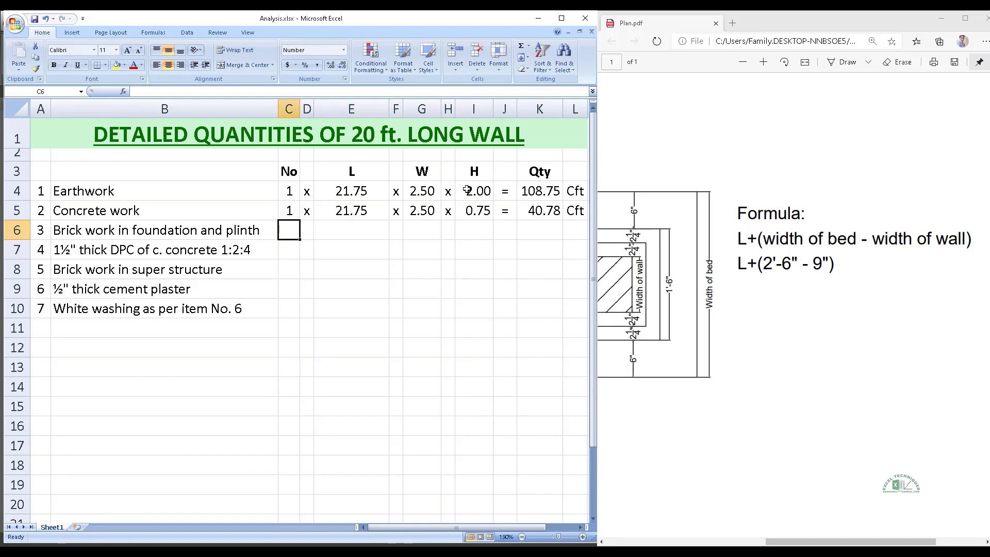
Step: Insert three blank rows below the Brick work in foundation and plinth item
{"action": "left_click_drag", "start_coordinate": [29, 245], "coordinate": [29, 289]}
{"action": "right_click", "coordinate": [109, 268]}
{"action": "left_click", "coordinate": [150, 323]}
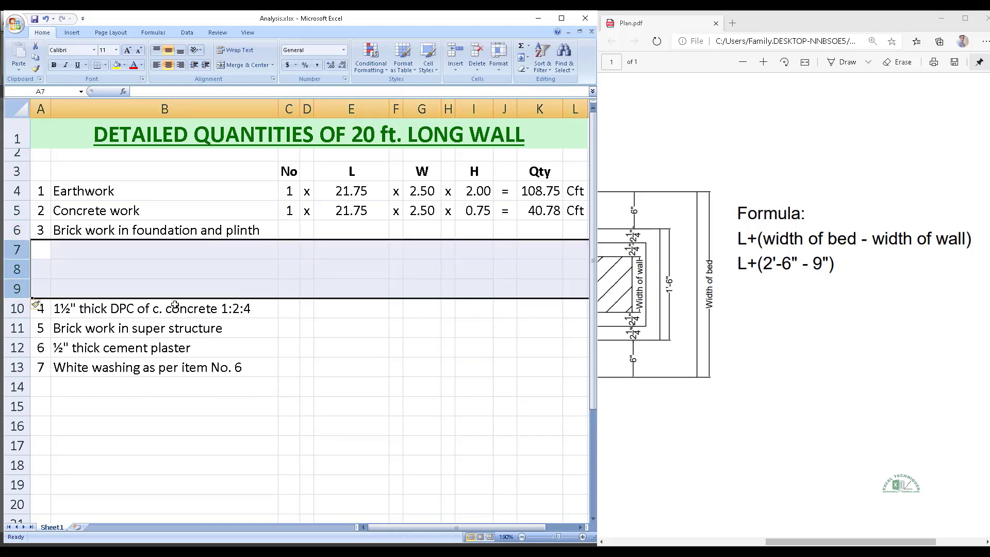
Step: Label row 7 '1st Step' with count =C5 and length =20+1.5-0.75 (20.75)
{"action": "left_click", "coordinate": [218, 252]}
{"action": "type", "text": "1st Step"}
{"action": "key", "text": "Tab"}
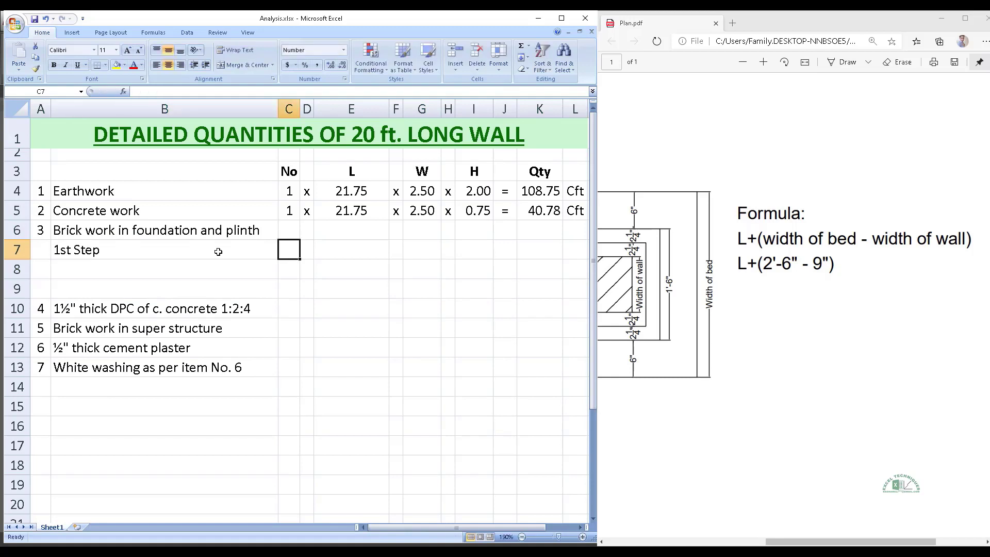
{"action": "type", "text": "=C5"}
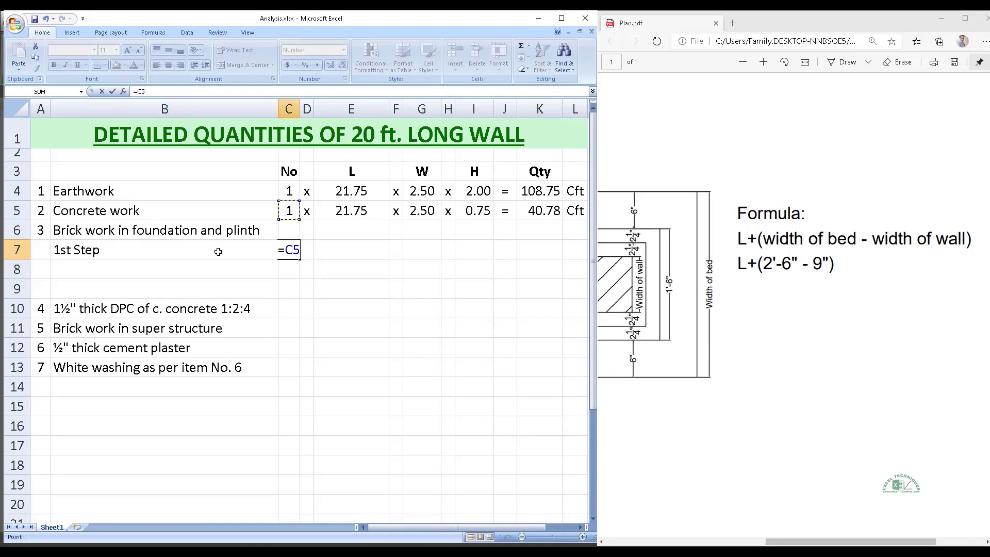
{"action": "key", "text": "Return"}
{"action": "key", "text": "Up"}
{"action": "key", "text": "Right"}
{"action": "type", "text": "x"}
{"action": "key", "text": "Tab"}
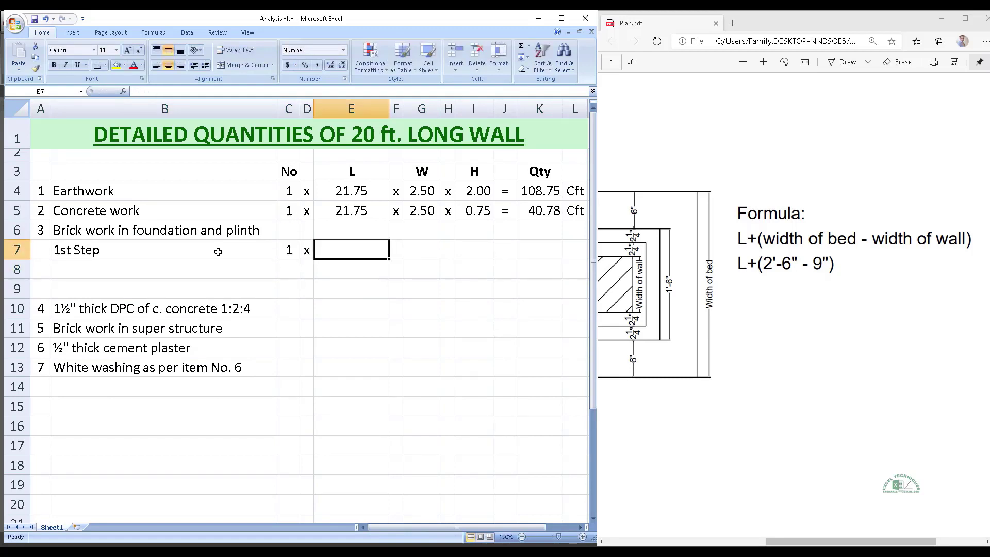
{"action": "type", "text": "=20"}
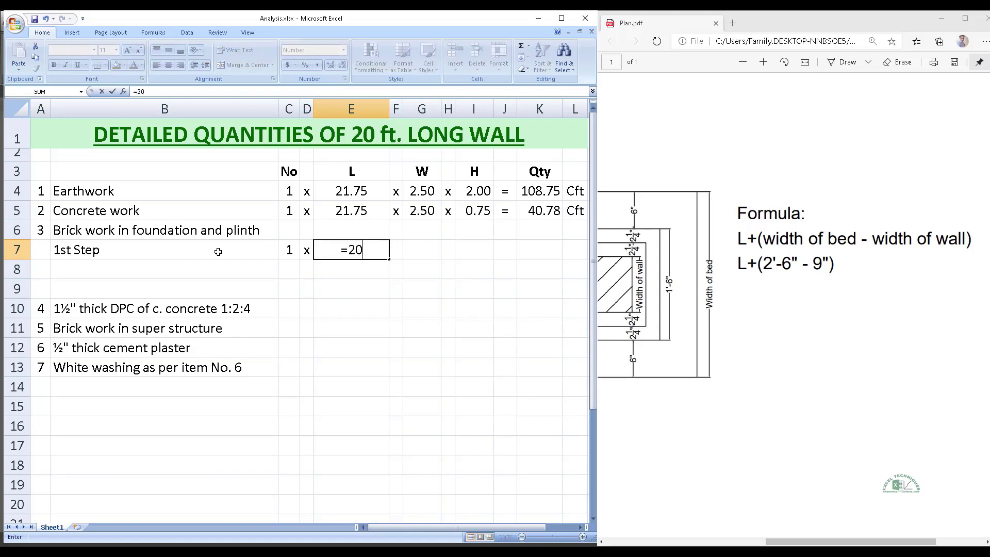
{"action": "type", "text": "+"}
{"action": "type", "text": "1."}
{"action": "type", "text": "5-"}
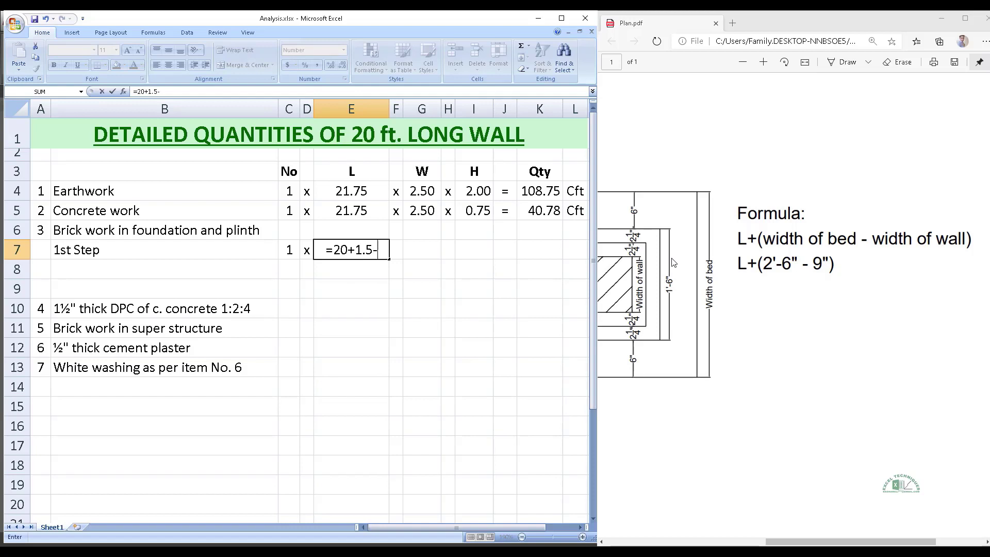
{"action": "type", "text": "0.75"}
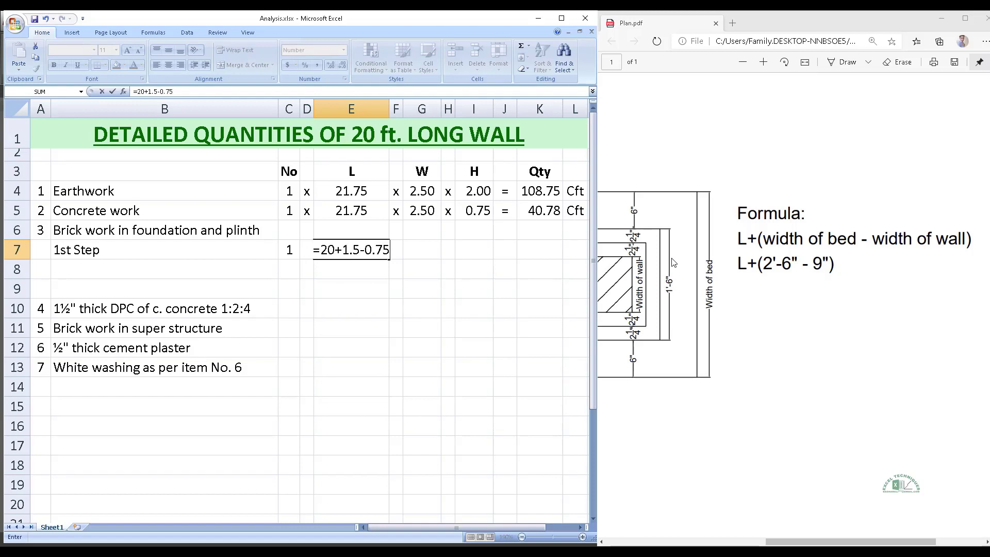
{"action": "key", "text": "Return"}
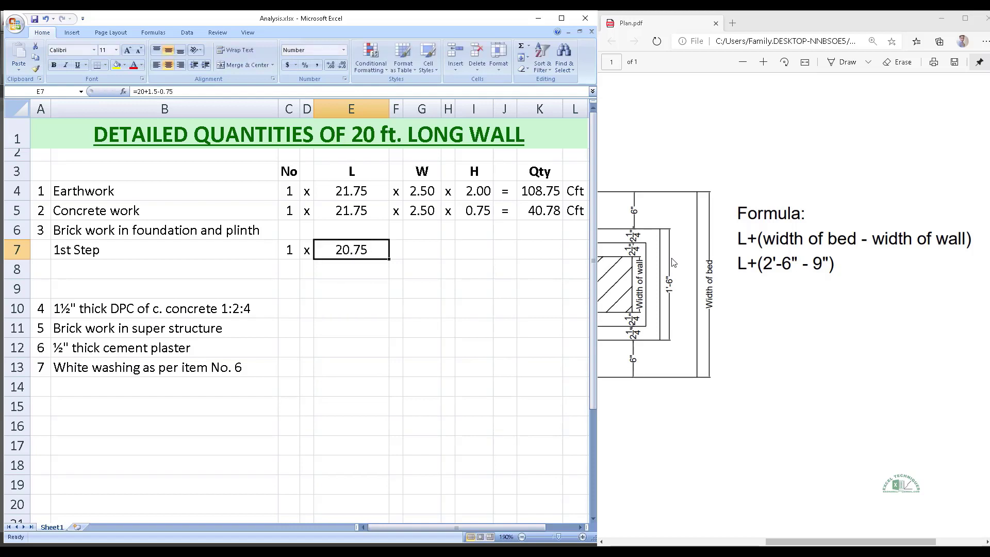
Step: Enter width 1.50 and height 0.50, then paste the quantity formula to get 15.56 Cft
{"action": "key", "text": "Tab"}
{"action": "type", "text": "x"}
{"action": "key", "text": "Tab"}
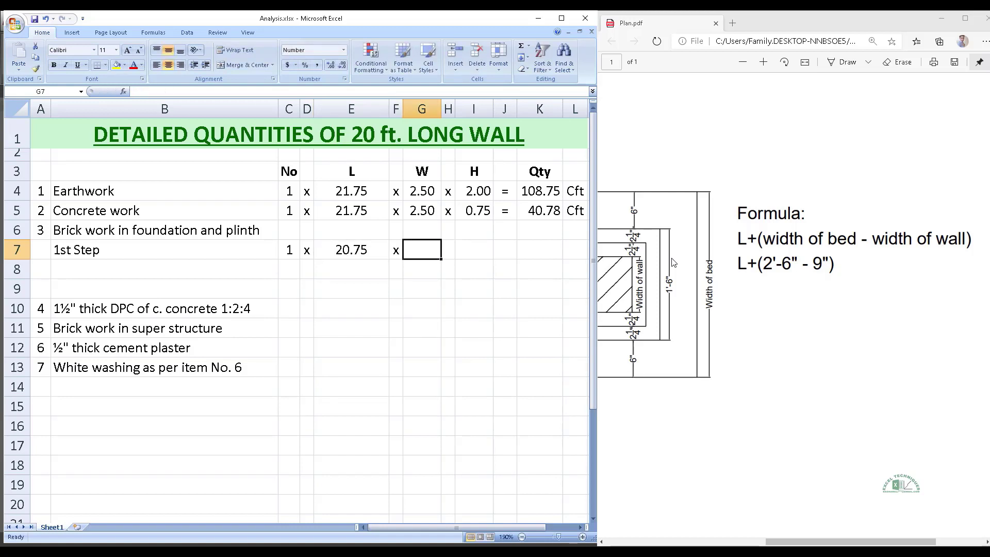
{"action": "type", "text": "1.50"}
{"action": "key", "text": "Tab"}
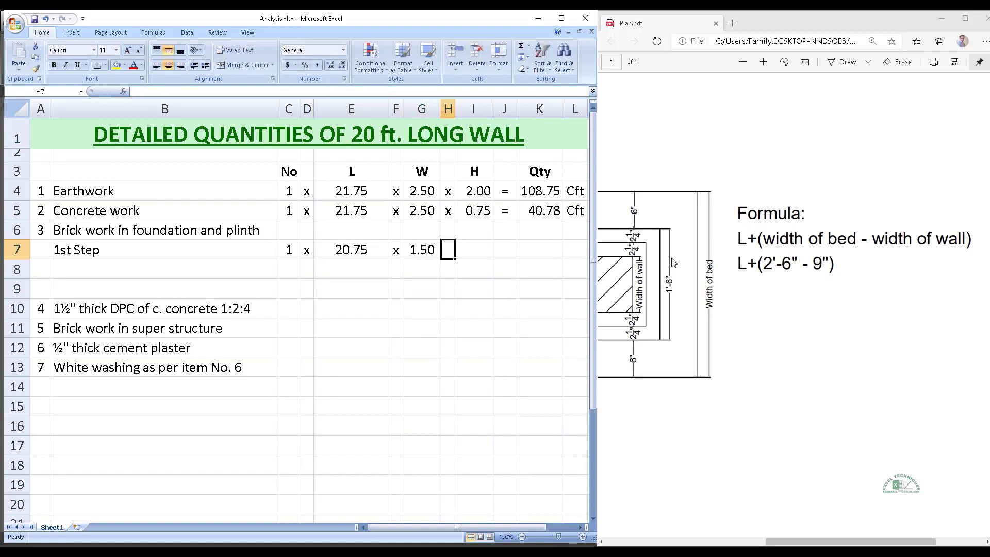
{"action": "type", "text": "x"}
{"action": "key", "text": "Tab"}
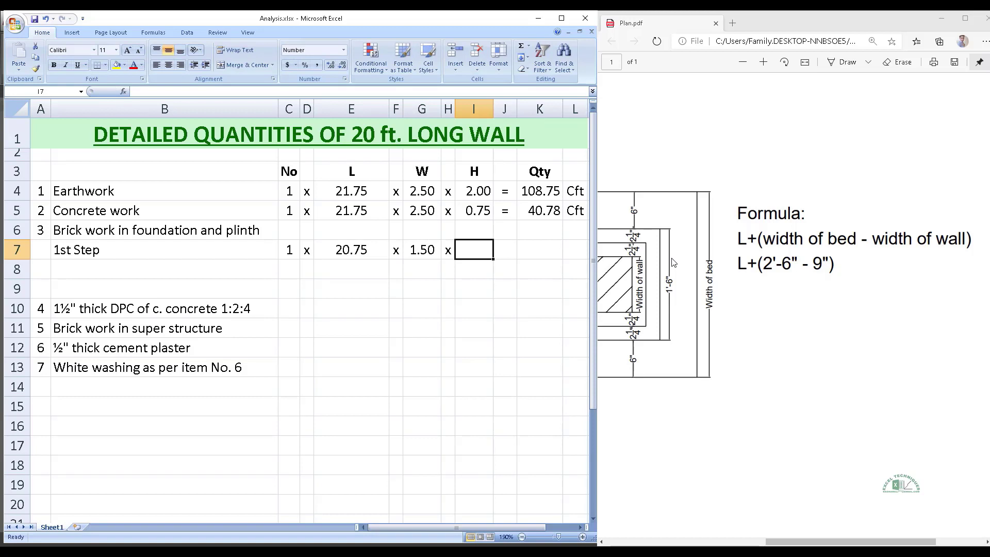
{"action": "type", "text": "0.50"}
{"action": "key", "text": "Tab"}
{"action": "key", "text": "Up"}
{"action": "key", "text": "Up"}
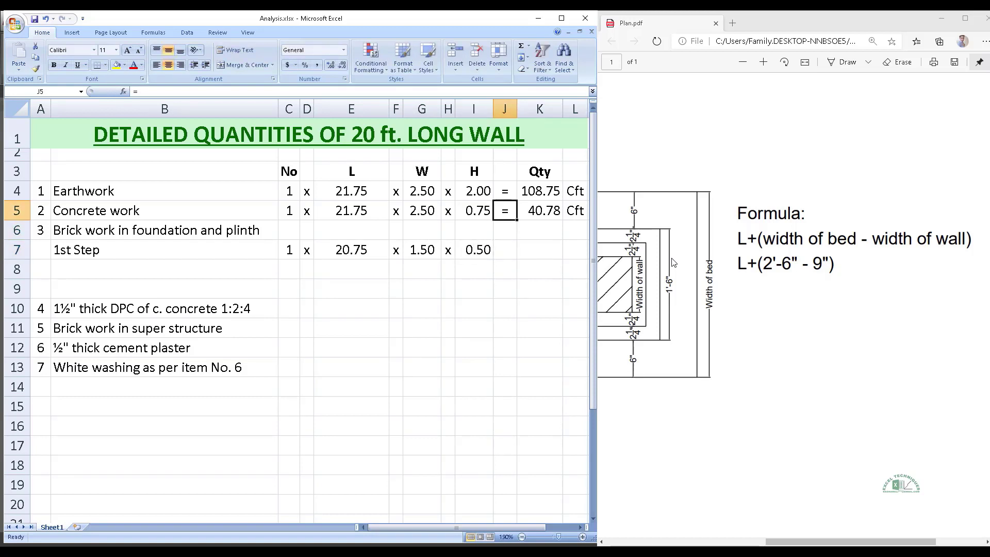
{"action": "key", "text": "shift+Right"}
{"action": "key", "text": "shift+Right"}
{"action": "key", "text": "ctrl+c"}
{"action": "key", "text": "Down"}
{"action": "key", "text": "Down"}
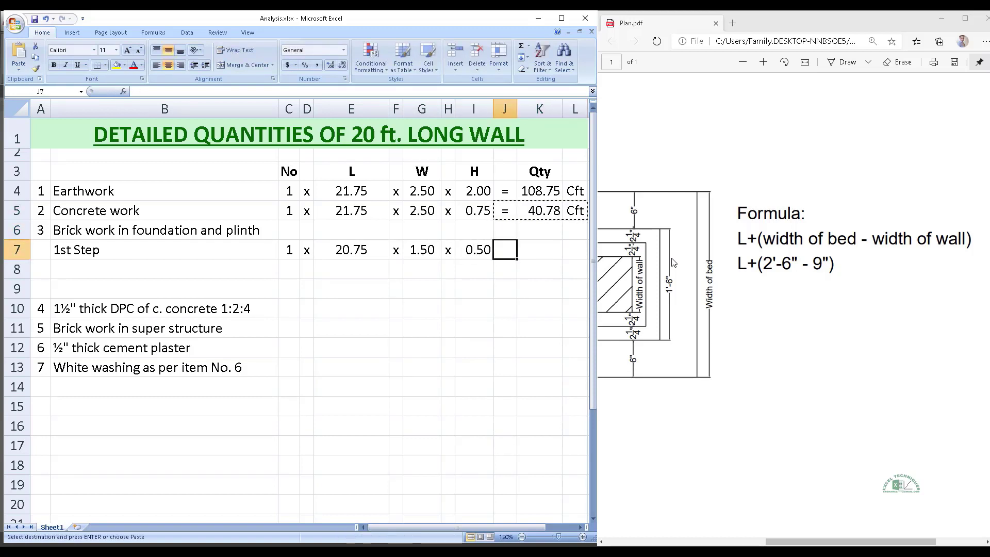
{"action": "key", "text": "ctrl+v"}
{"action": "key", "text": "Down"}
{"action": "key", "text": "Left"}
{"action": "key", "text": "Left"}
{"action": "key", "text": "Left"}
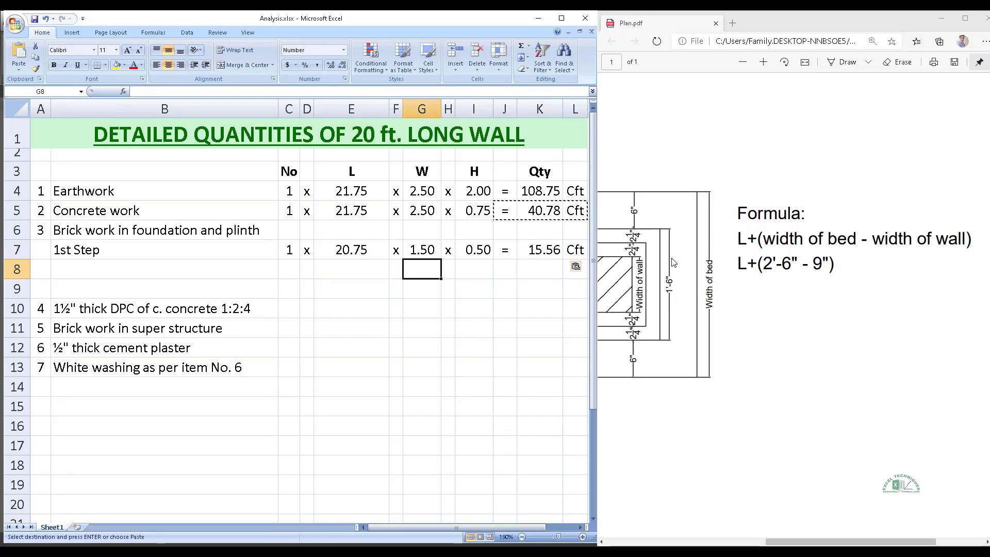
{"action": "key", "text": "Left"}
{"action": "key", "text": "Left"}
{"action": "key", "text": "Left"}
{"action": "key", "text": "Left"}
{"action": "key", "text": "Left"}
Step: Label row 8 '2nd Step' with count =C7 and length equal to the 1st Step length minus 0.375
{"action": "type", "text": "2nd Step"}
{"action": "key", "text": "Tab"}
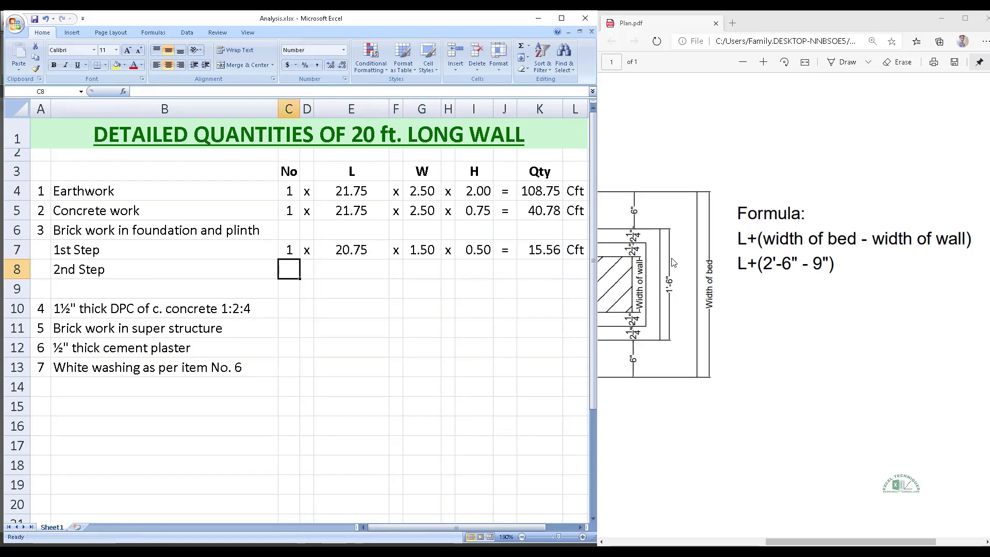
{"action": "type", "text": "=C7"}
{"action": "key", "text": "Tab"}
{"action": "type", "text": "x"}
{"action": "key", "text": "Tab"}
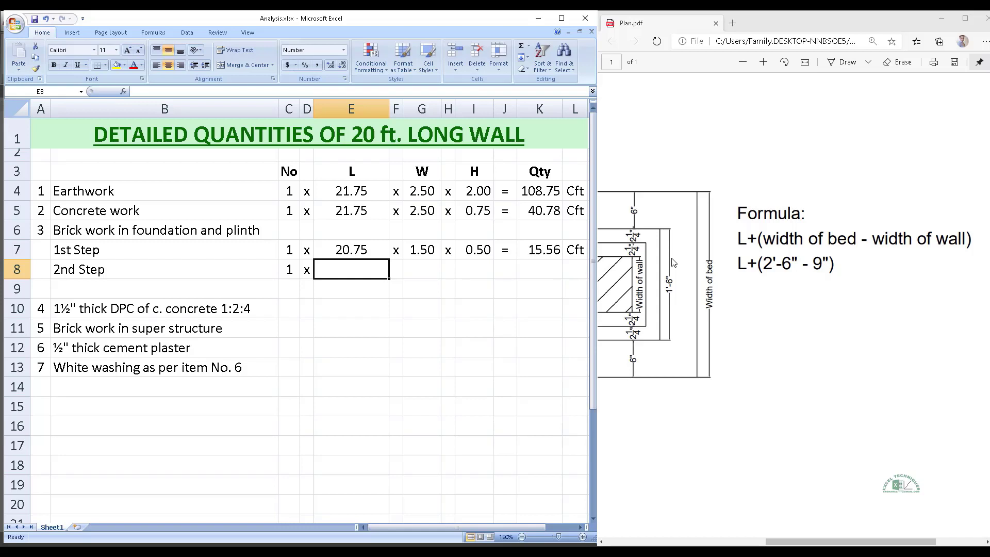
{"action": "type", "text": "="}
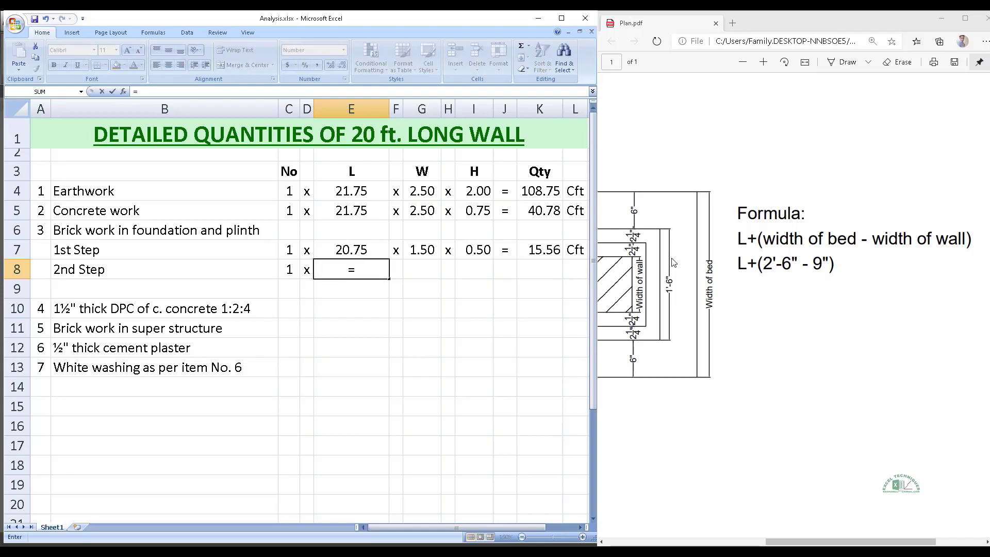
{"action": "key", "text": "Up"}
{"action": "type", "text": "-"}
{"action": "type", "text": "0.3"}
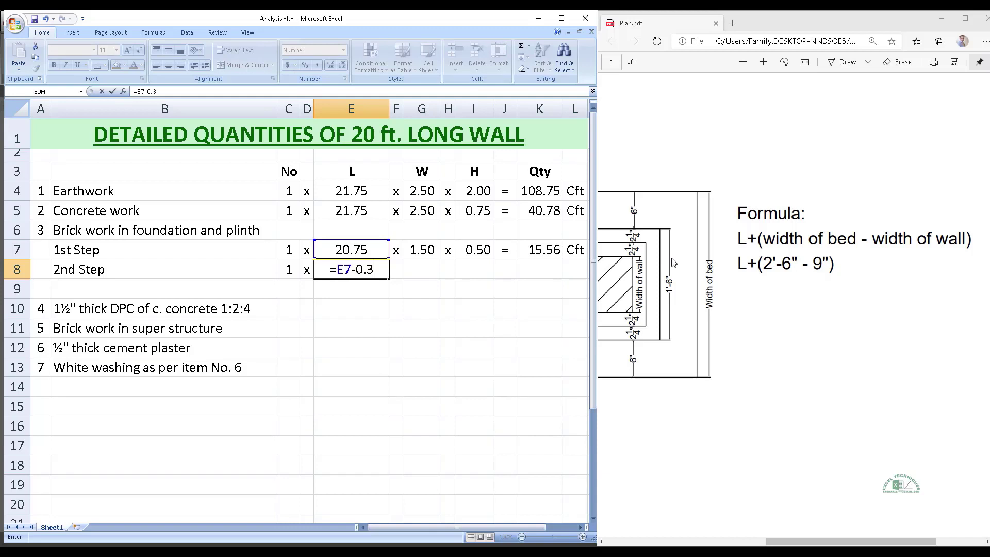
{"action": "type", "text": "75"}
{"action": "key", "text": "Tab"}
Step: Copy the minus-0.375 formula into the width (1.125) and enter height 0.5
{"action": "type", "text": "x"}
{"action": "key", "text": "Tab"}
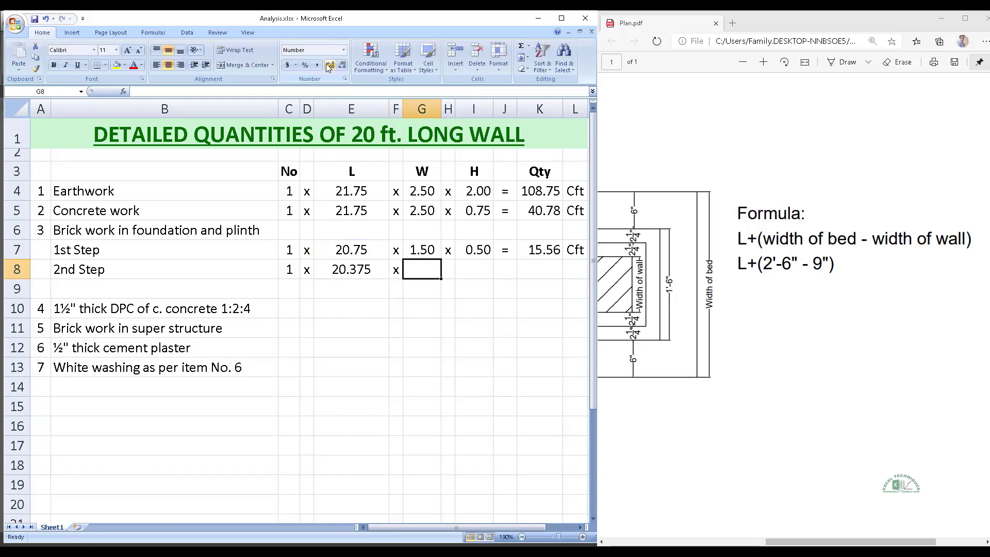
{"action": "key", "text": "Left"}
{"action": "key", "text": "Left"}
{"action": "key", "text": "ctrl+c"}
{"action": "key", "text": "Right"}
{"action": "key", "text": "Right"}
{"action": "key", "text": "ctrl+v"}
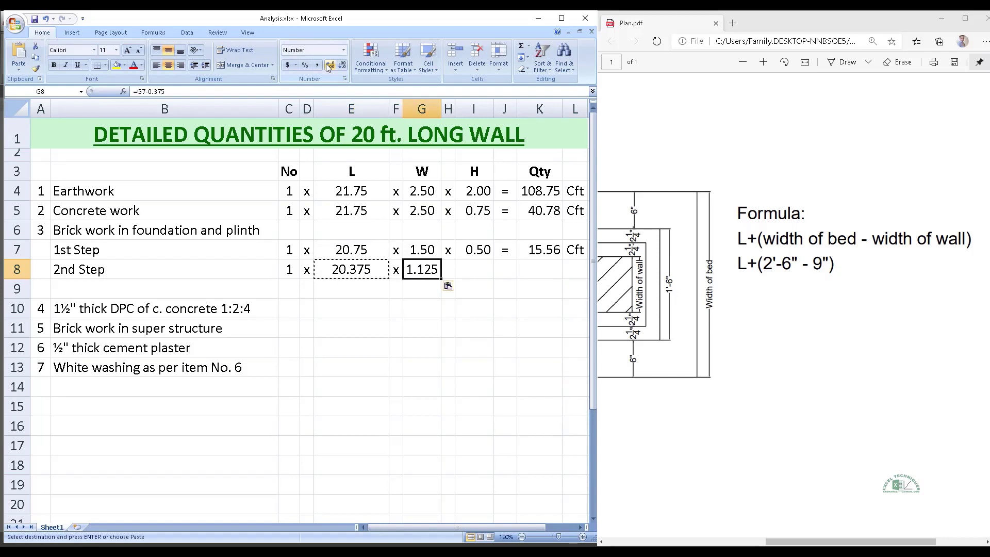
{"action": "key", "text": "Right"}
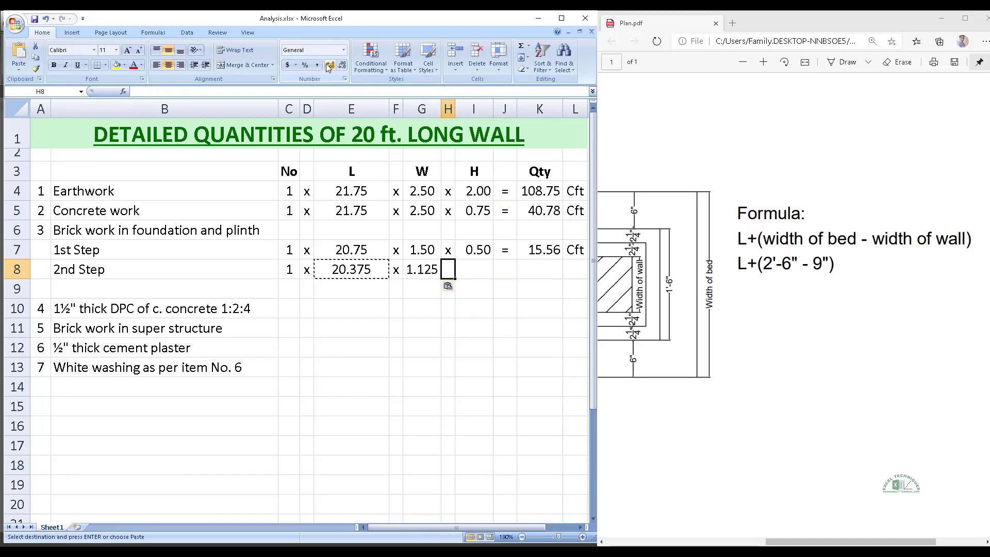
{"action": "type", "text": "x"}
{"action": "key", "text": "Right"}
{"action": "type", "text": "0.5"}
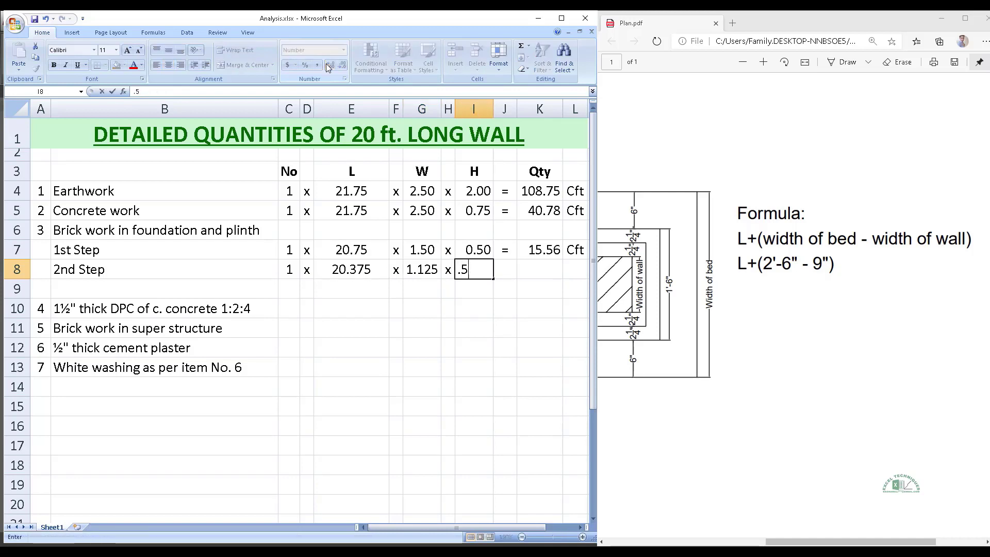
{"action": "key", "text": "Right"}
Step: Copy the quantity formula down to get 11.46 and ditto the unit with "
{"action": "key", "text": "Up"}
{"action": "key", "text": "shift+Right"}
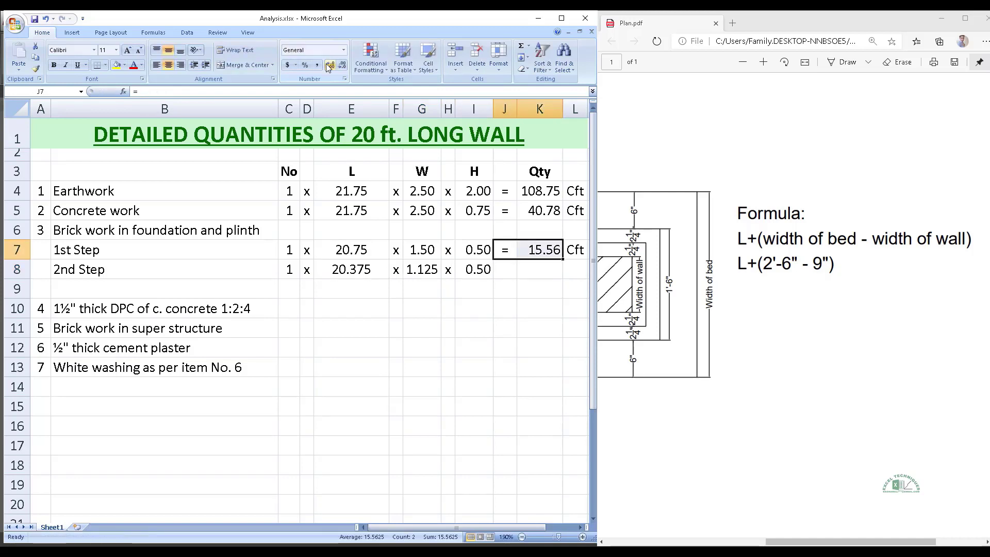
{"action": "key", "text": "ctrl+c"}
{"action": "key", "text": "Down"}
{"action": "key", "text": "ctrl+v"}
{"action": "key", "text": "Right"}
{"action": "key", "text": "Right"}
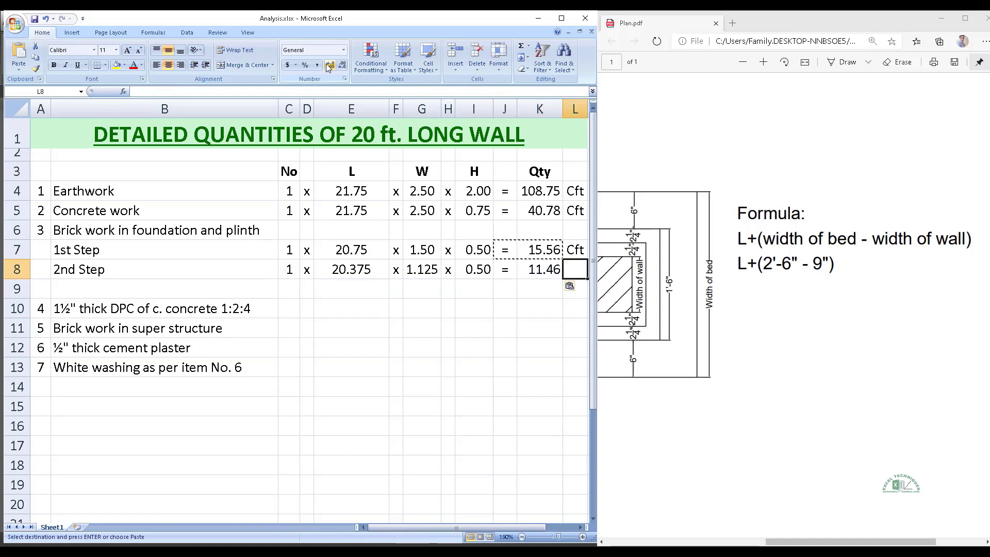
{"action": "type", "text": "\""}
{"action": "key", "text": "Return"}
{"action": "key", "text": "Home"}
{"action": "key", "text": "Right"}
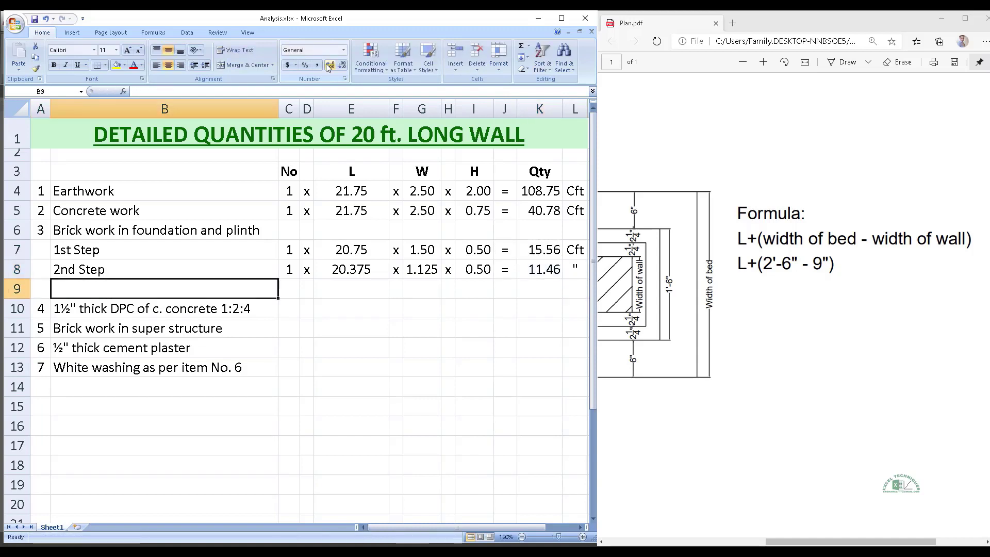
Step: Start row 9 as '3rd Step' with count 1 linked above and the length formula copied from row 8
{"action": "type", "text": "3rd Step"}
{"action": "key", "text": "Tab"}
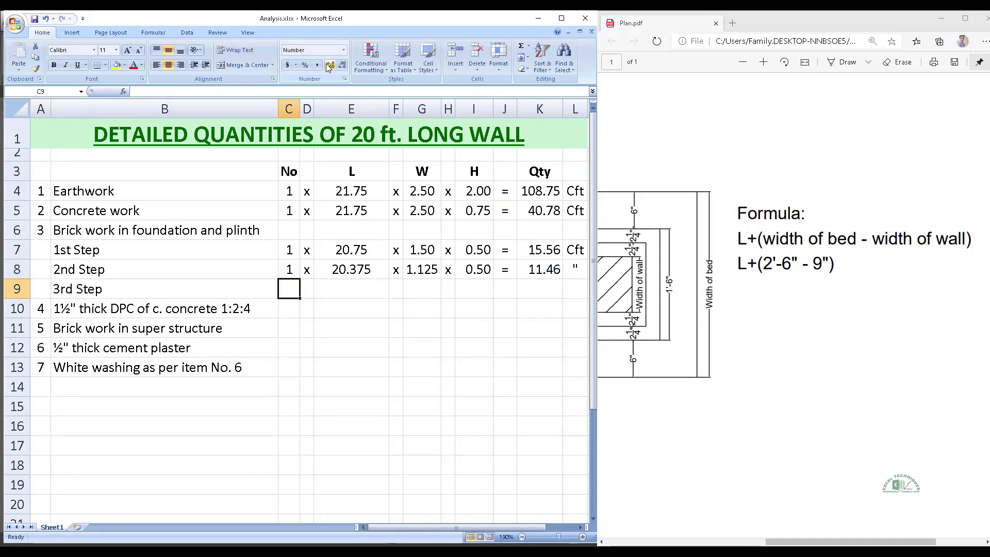
{"action": "type", "text": "="}
{"action": "key", "text": "Up"}
{"action": "key", "text": "Return"}
{"action": "key", "text": "Up"}
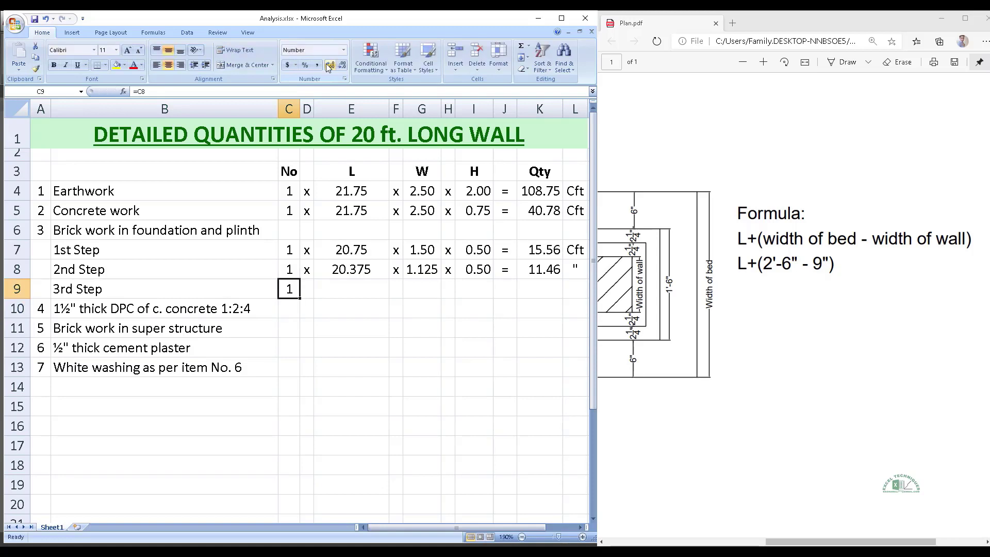
{"action": "key", "text": "Tab"}
{"action": "type", "text": "x"}
{"action": "key", "text": "Tab"}
{"action": "key", "text": "Up"}
{"action": "key", "text": "ctrl+c"}
{"action": "key", "text": "Down"}
{"action": "key", "text": "ctrl+v"}
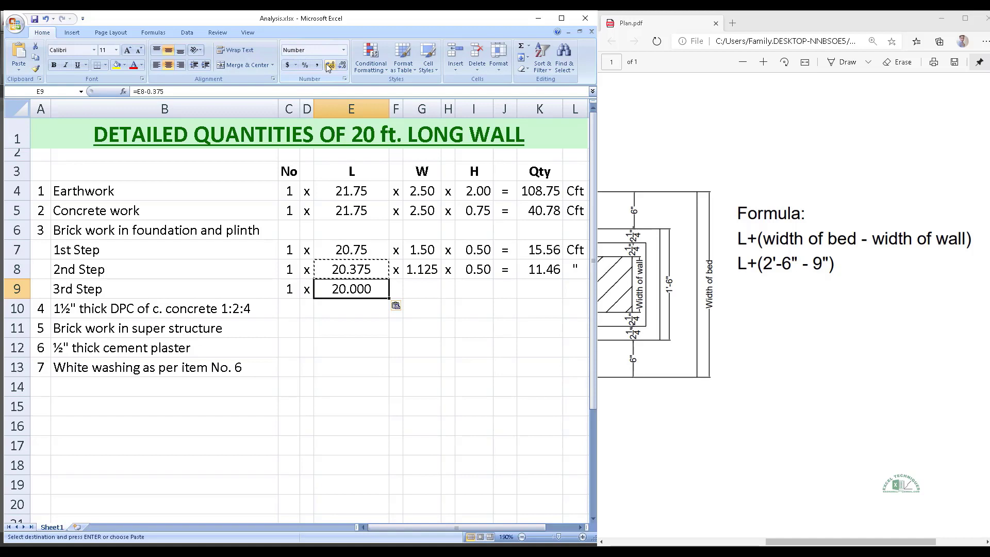
Step: Add an x sign and paste the reduced 2nd Step width formula, showing two decimals
{"action": "key", "text": "Tab"}
{"action": "type", "text": "x"}
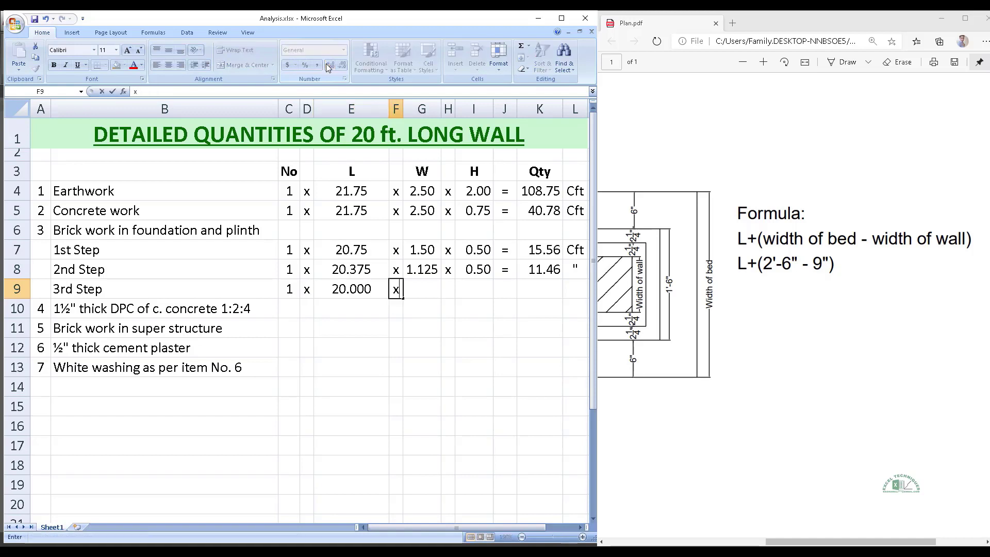
{"action": "key", "text": "Tab"}
{"action": "key", "text": "Up"}
{"action": "key", "text": "ctrl+c"}
{"action": "key", "text": "Down"}
{"action": "key", "text": "ctrl+v"}
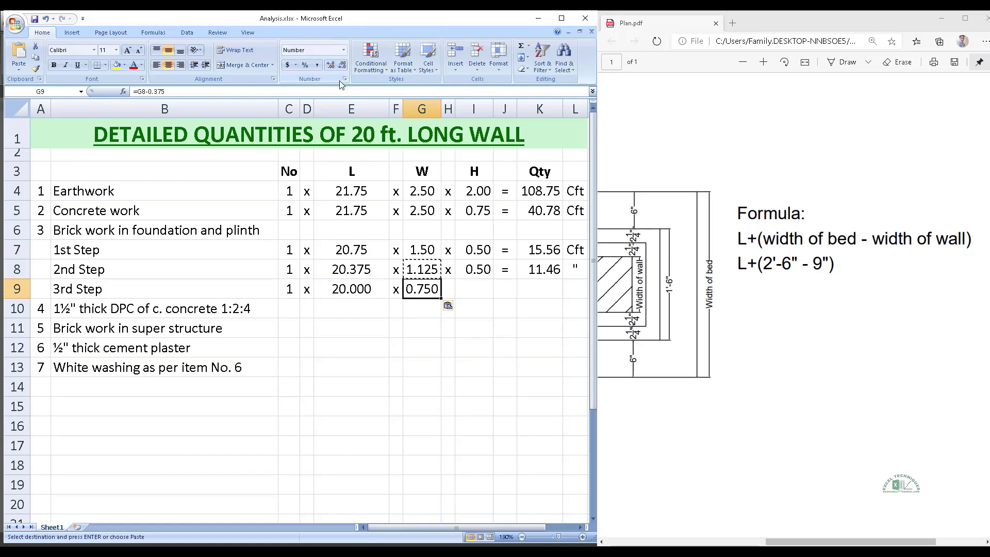
{"action": "left_click", "coordinate": [341, 69]}
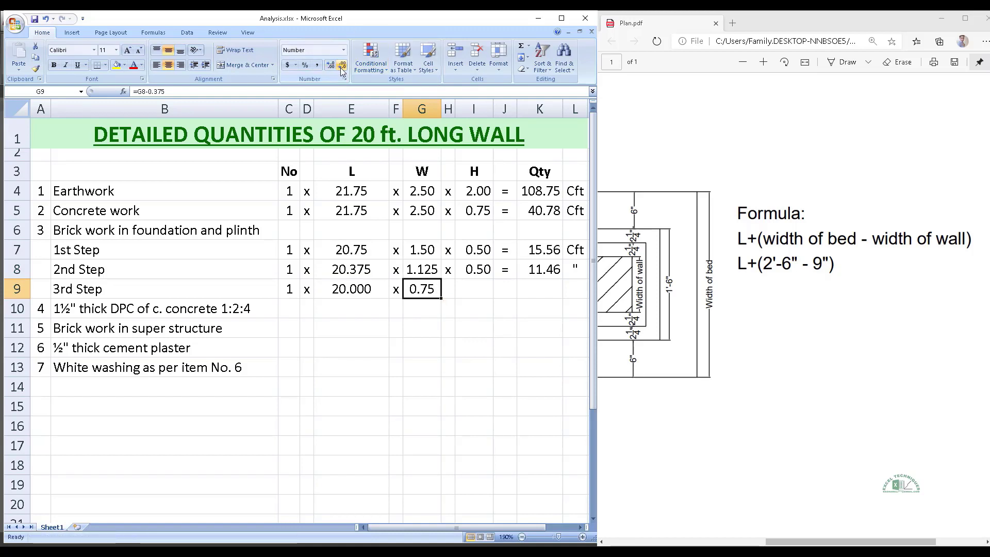
Step: Enter height 0.75, fill the equals sign and 11.25 quantity down, and ditto the unit
{"action": "key", "text": "Tab"}
{"action": "type", "text": "x"}
{"action": "key", "text": "Tab"}
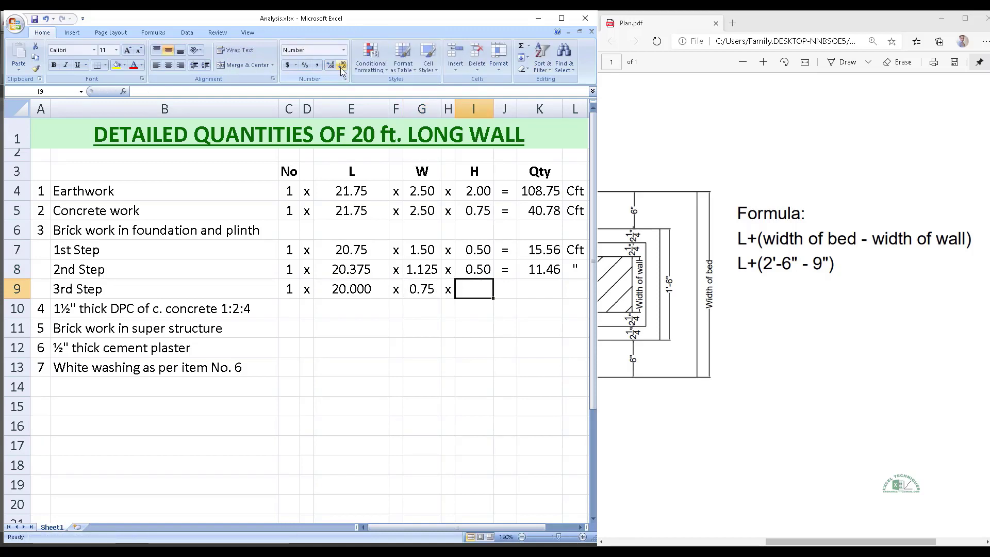
{"action": "type", "text": "0.75"}
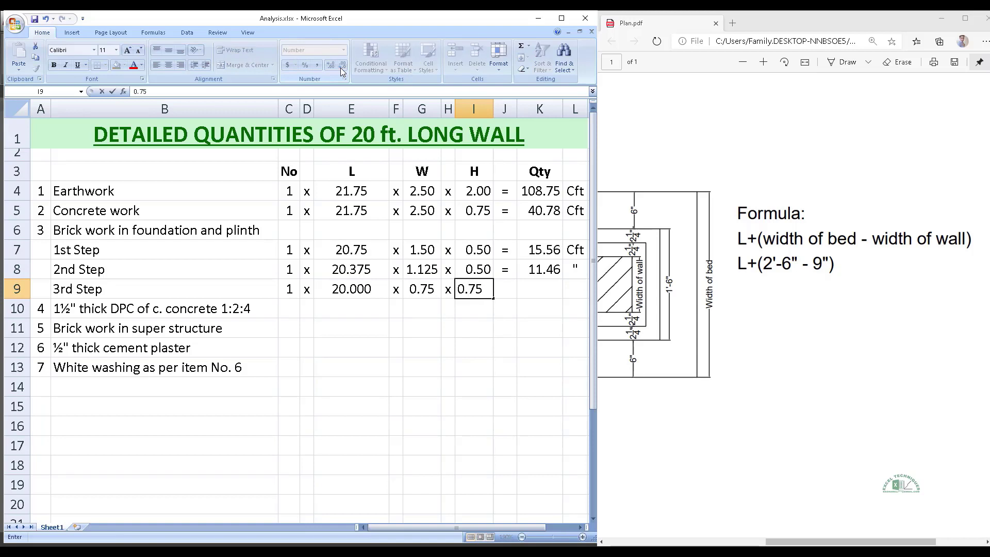
{"action": "key", "text": "Tab"}
{"action": "key", "text": "Up"}
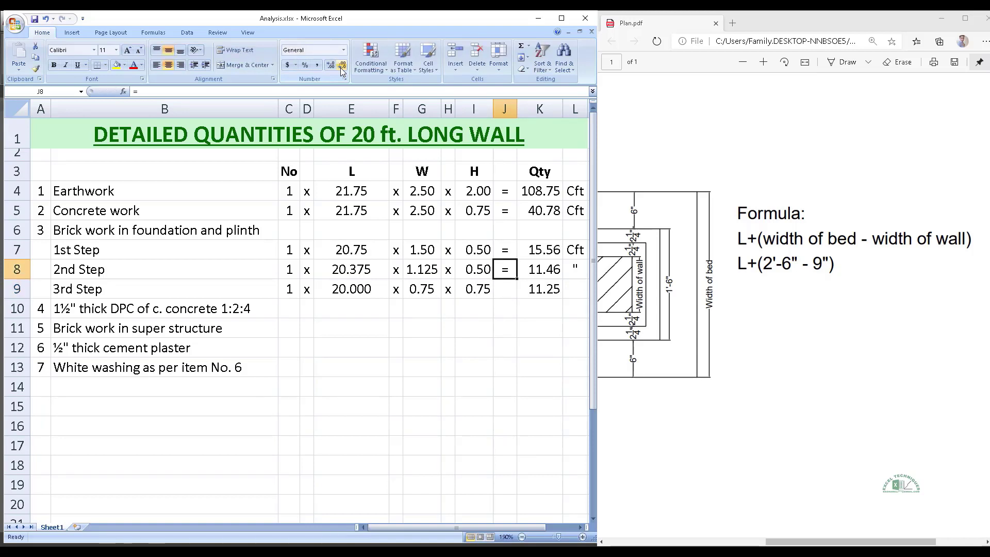
{"action": "key", "text": "shift+Down"}
{"action": "key", "text": "ctrl+d"}
{"action": "key", "text": "Down"}
{"action": "key", "text": "Right"}
{"action": "key", "text": "Right"}
{"action": "type", "text": "\""}
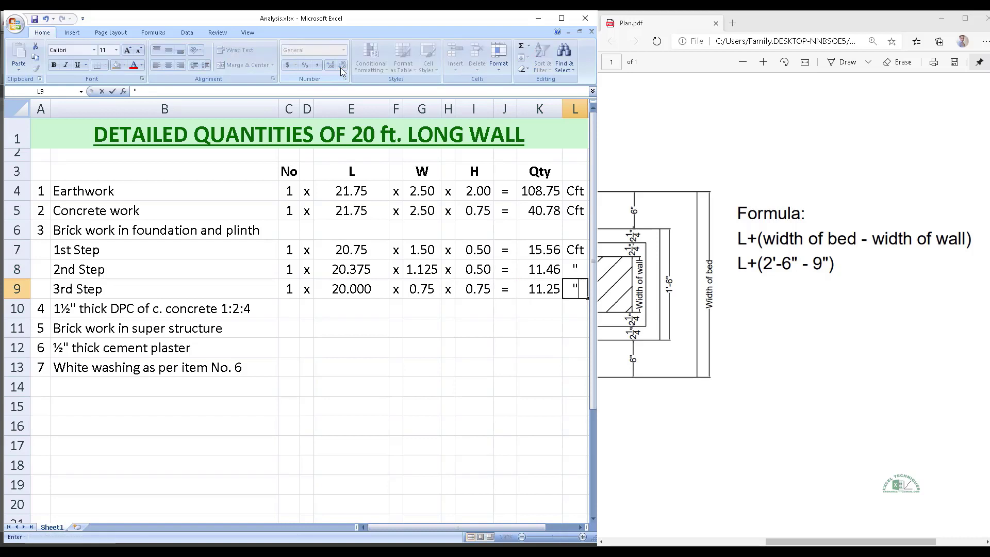
{"action": "key", "text": "Return"}
Step: Insert a blank row 10 above the DPC item
{"action": "key", "text": "shift+space"}
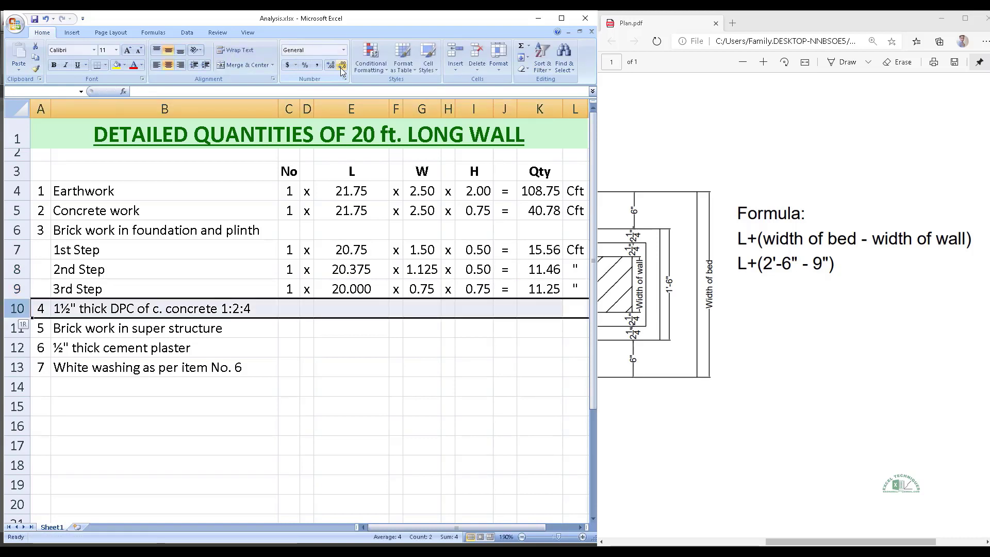
{"action": "key", "text": "shift+F10"}
{"action": "key", "text": "i"}
{"action": "key", "text": "Left"}
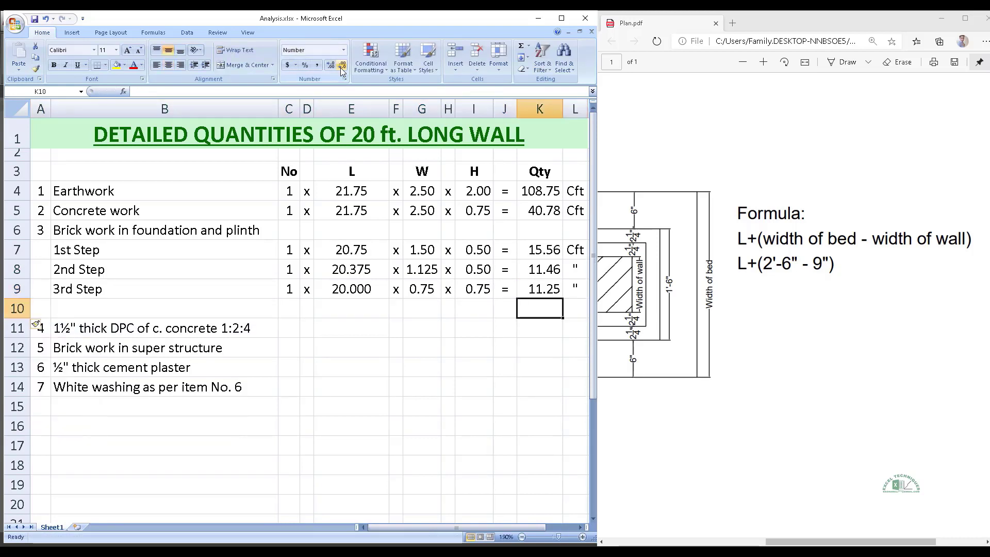
{"action": "key", "text": "Left"}
{"action": "key", "text": "Left"}
Step: Label the new row 'Total:' with '=', AutoSum K7:K9 to 38.27, and unit Cft
{"action": "type", "text": "Total:"}
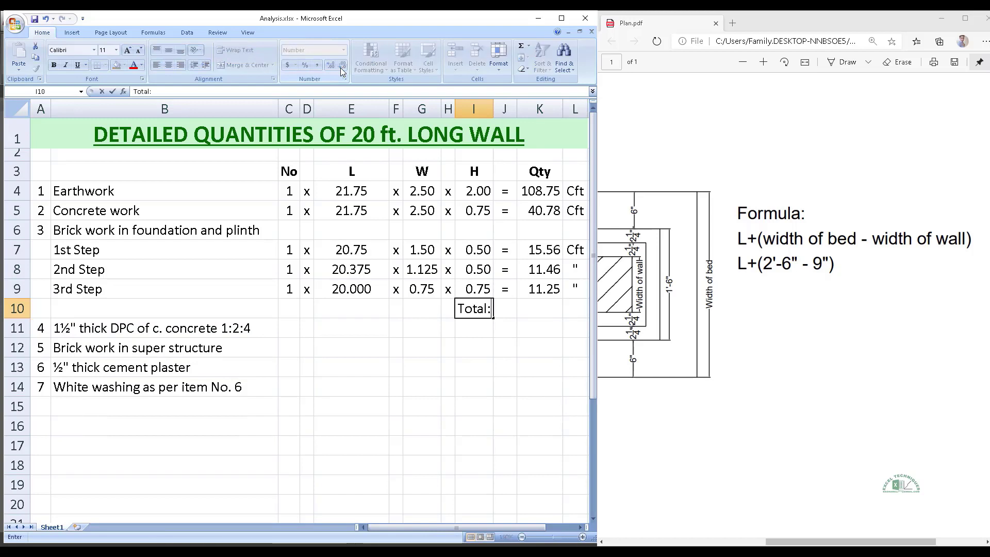
{"action": "key", "text": "Right"}
{"action": "type", "text": "="}
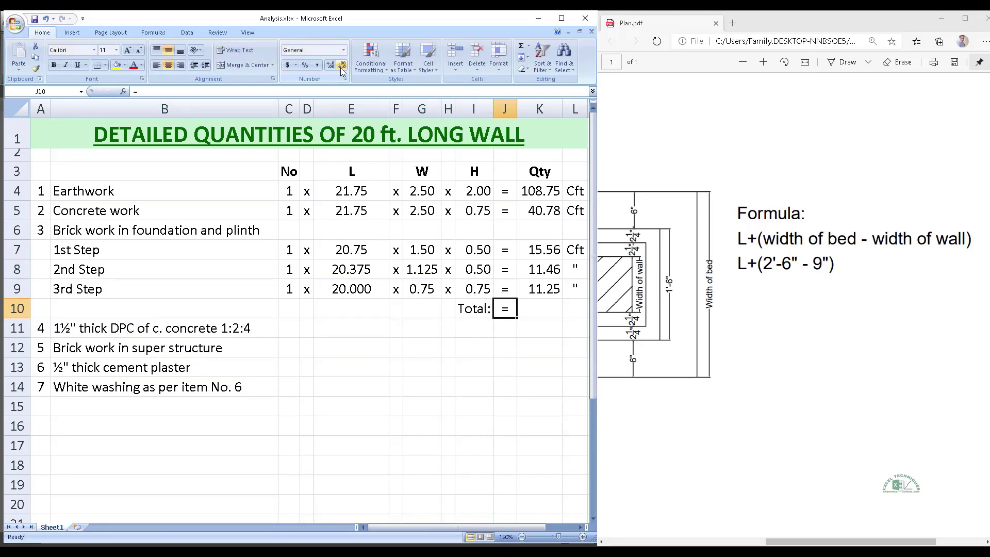
{"action": "key", "text": "Tab"}
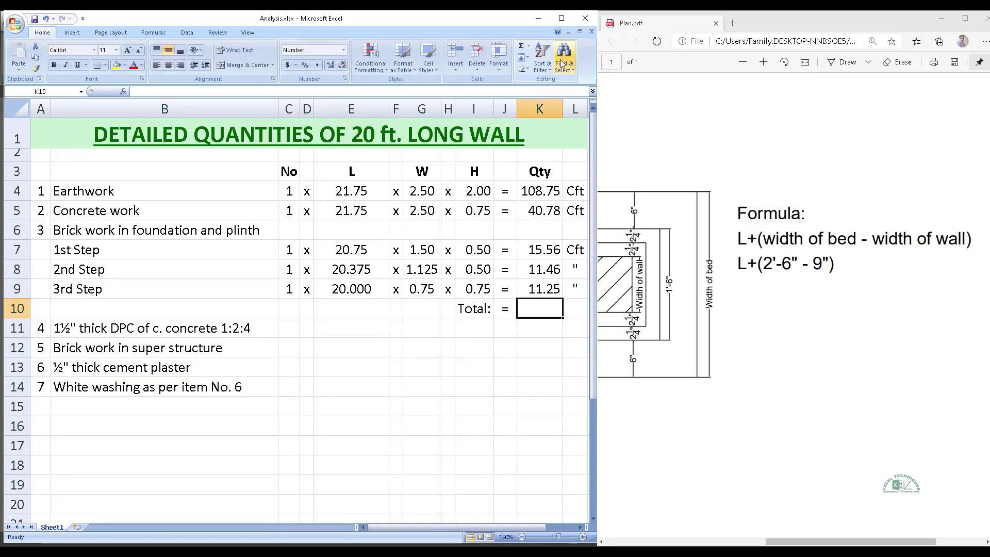
{"action": "left_click", "coordinate": [522, 49]}
{"action": "key", "text": "Return"}
{"action": "key", "text": "Up"}
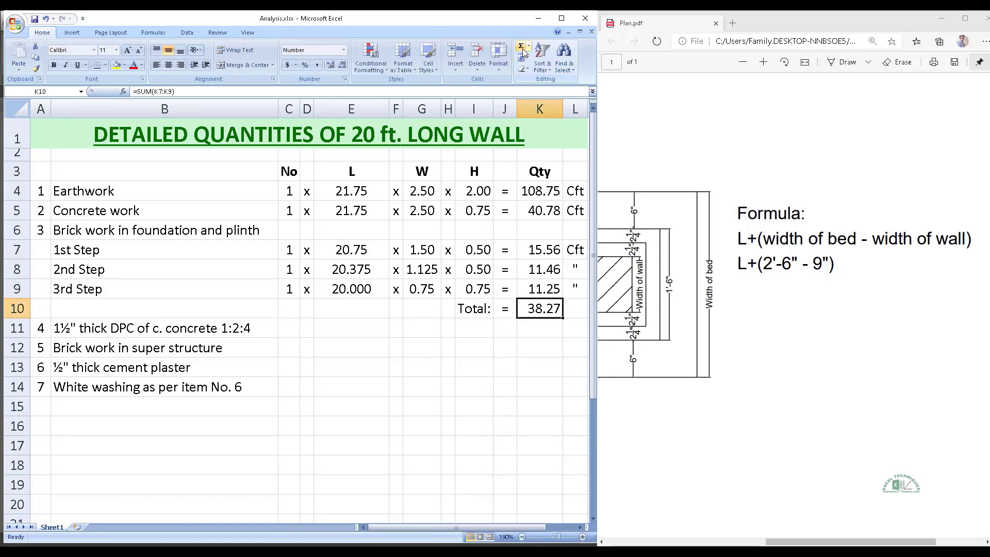
{"action": "key", "text": "Right"}
{"action": "type", "text": "Cft"}
{"action": "key", "text": "Return"}
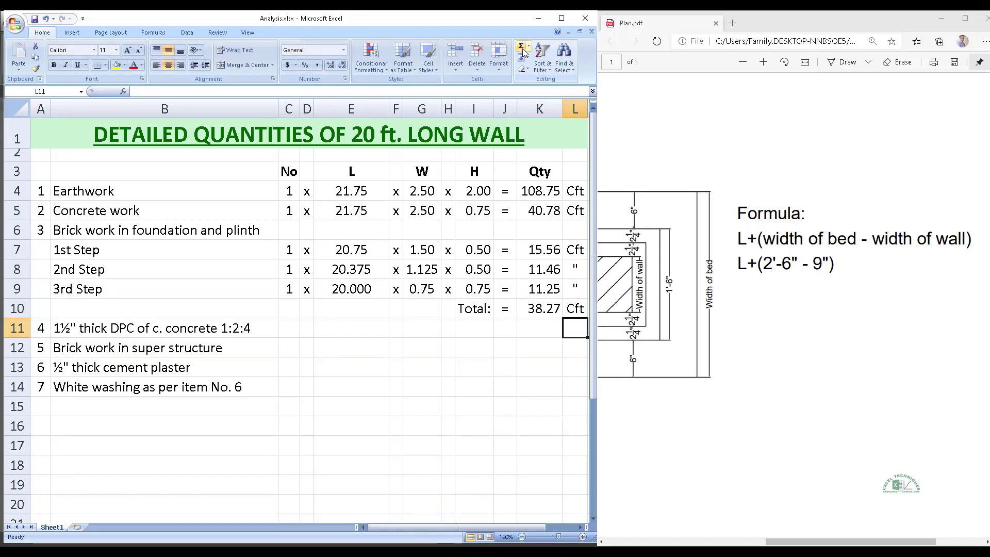
{"action": "key", "text": "Left"}
Step: Link the DPC count of 1 to the row above and add an x sign
{"action": "key", "text": "Left"}
{"action": "key", "text": "Left"}
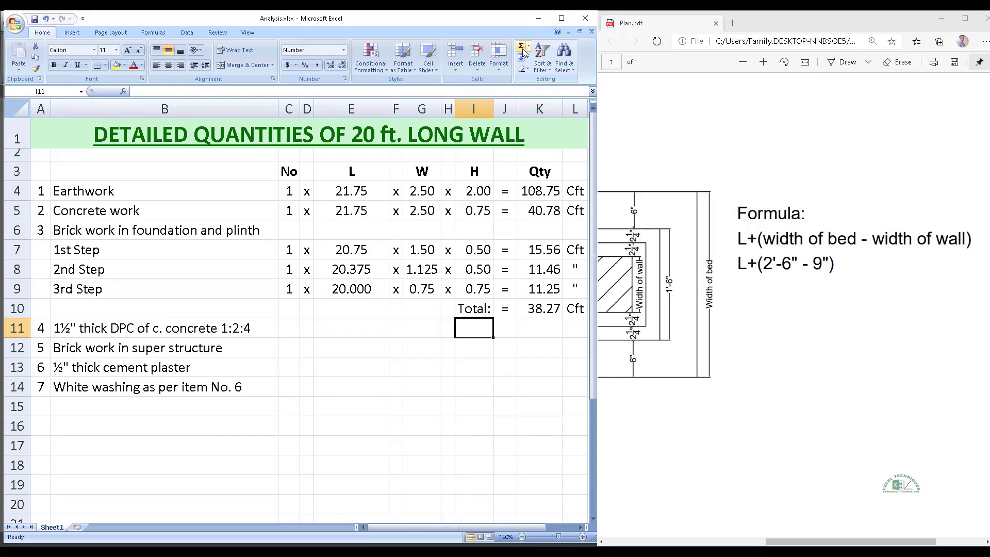
{"action": "key", "text": "Left"}
{"action": "key", "text": "Left"}
{"action": "key", "text": "Left"}
{"action": "key", "text": "Left"}
{"action": "key", "text": "Left"}
{"action": "type", "text": "="}
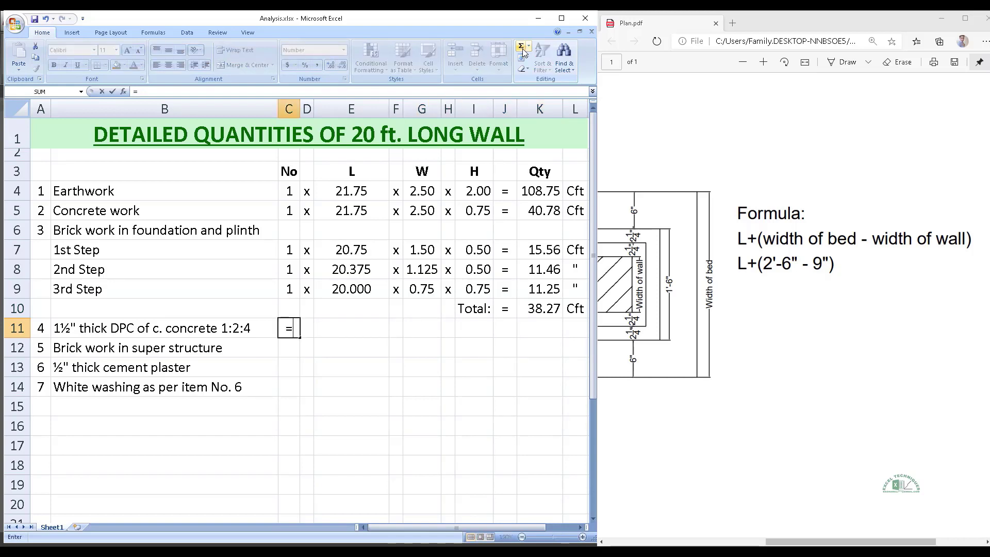
{"action": "key", "text": "Up"}
{"action": "key", "text": "Up"}
{"action": "key", "text": "Return"}
{"action": "key", "text": "Up"}
{"action": "key", "text": "Right"}
{"action": "type", "text": "x"}
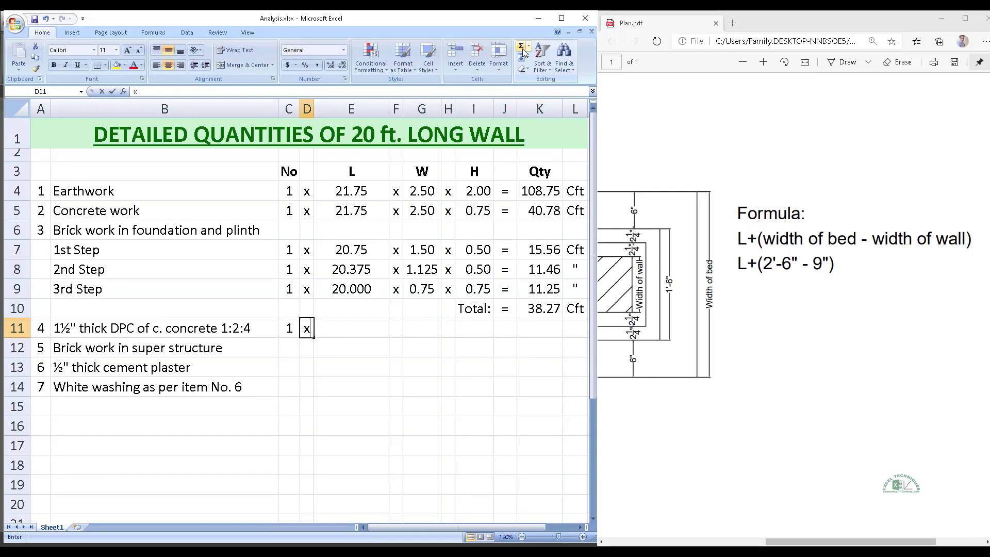
{"action": "key", "text": "Right"}
Step: Link the DPC length 20.00 and width 0.75 to the rows above, with x signs
{"action": "type", "text": "="}
{"action": "key", "text": "Up"}
{"action": "key", "text": "Up"}
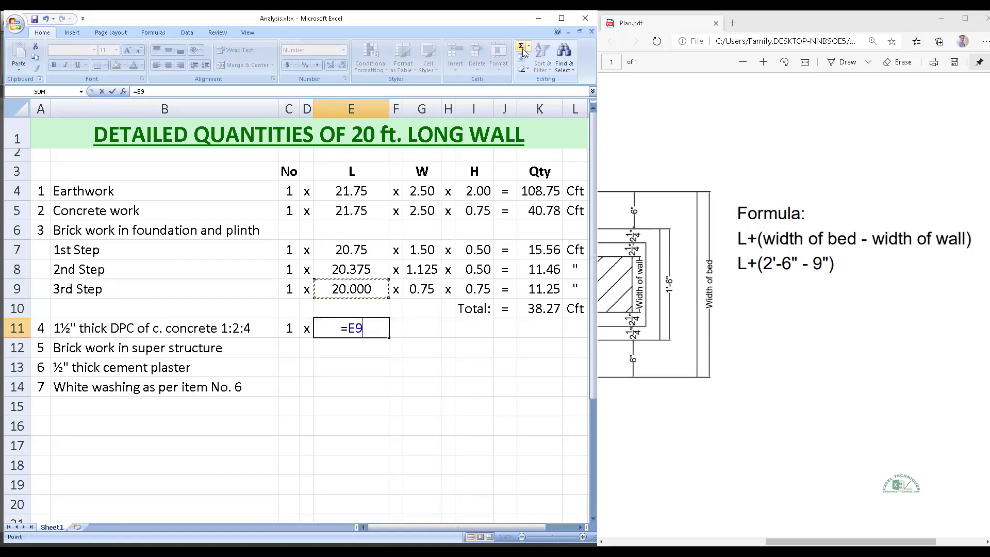
{"action": "key", "text": "Return"}
{"action": "key", "text": "Up"}
{"action": "key", "text": "Right"}
{"action": "type", "text": "x"}
{"action": "key", "text": "Right"}
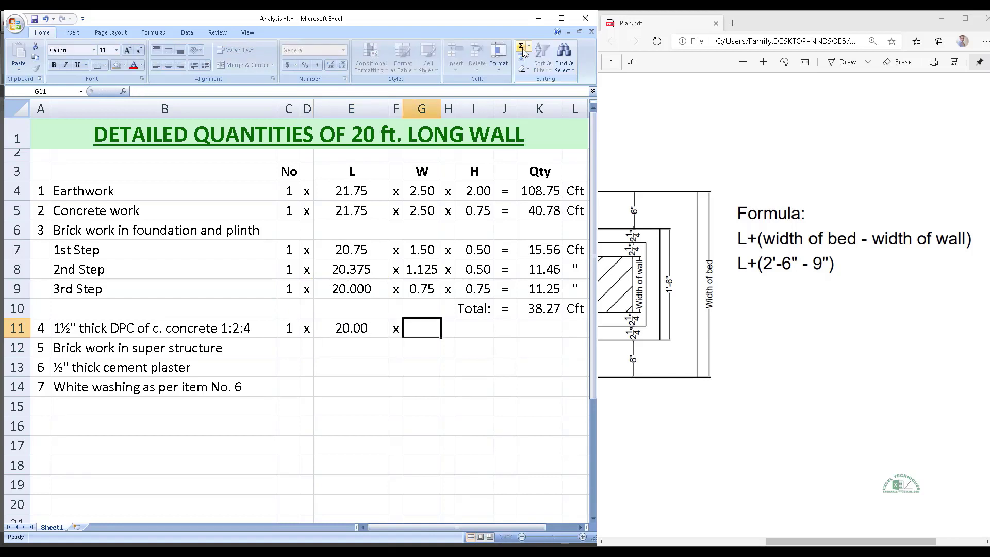
{"action": "type", "text": "="}
{"action": "key", "text": "Up"}
{"action": "key", "text": "Up"}
{"action": "key", "text": "Return"}
{"action": "key", "text": "Up"}
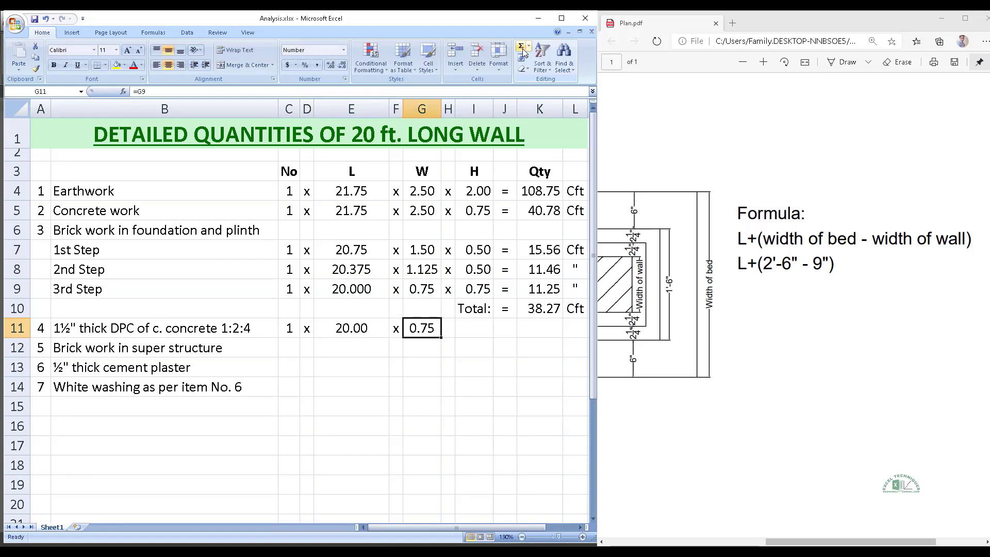
{"action": "key", "text": "Right"}
{"action": "key", "text": "Right"}
{"action": "key", "text": "Right"}
{"action": "type", "text": "="}
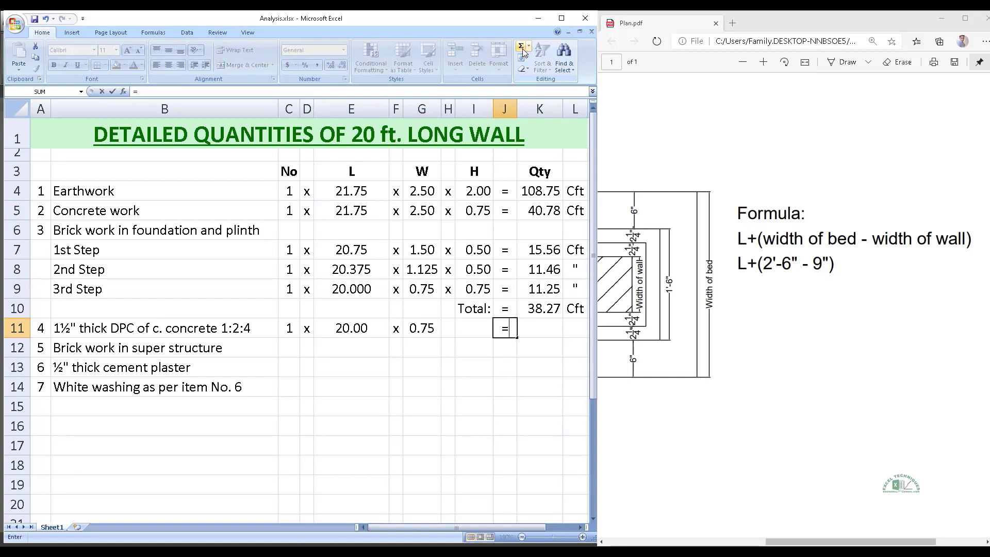
{"action": "key", "text": "Escape"}
{"action": "key", "text": "Right"}
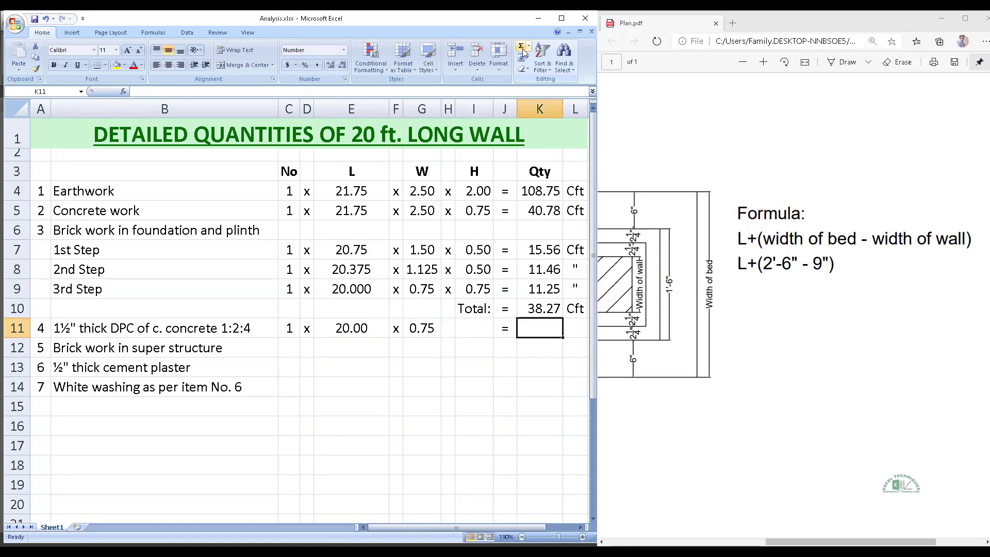
Step: Enter the DPC quantity =C11*E11*G11, giving 15.00, with unit Sft
{"action": "type", "text": "="}
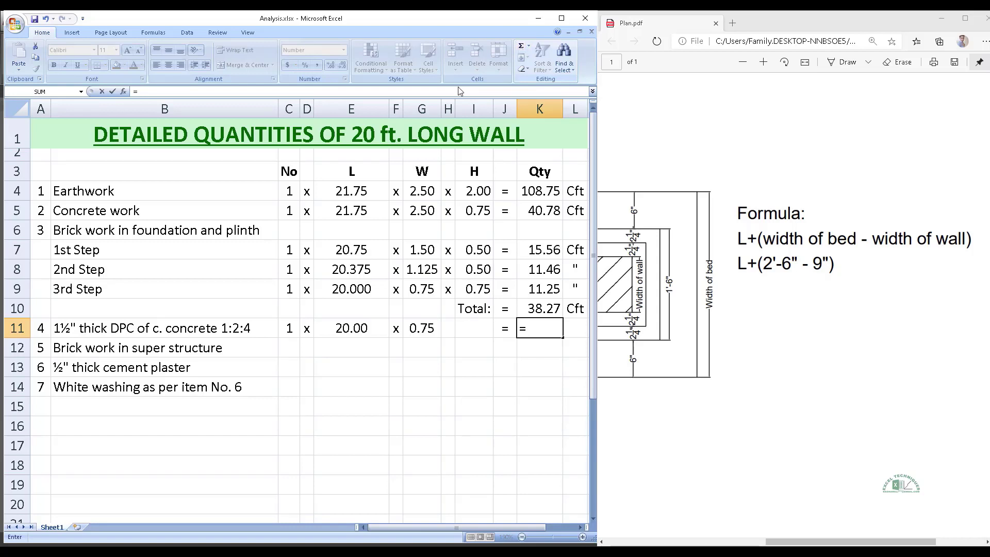
{"action": "left_click", "coordinate": [285, 333]}
{"action": "type", "text": "*"}
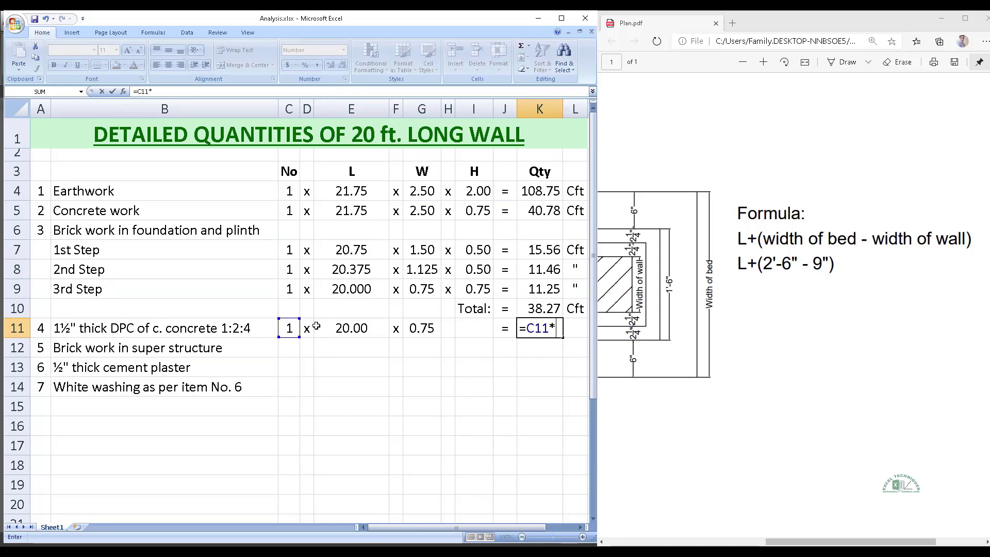
{"action": "left_click", "coordinate": [340, 329]}
{"action": "type", "text": "*"}
{"action": "left_click", "coordinate": [417, 331]}
{"action": "key", "text": "Return"}
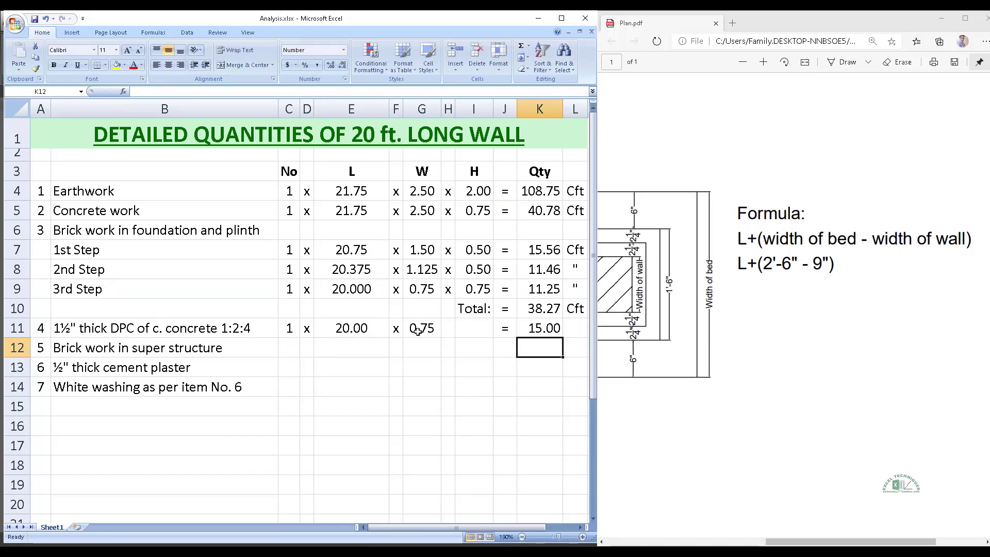
{"action": "key", "text": "Up"}
{"action": "key", "text": "Right"}
{"action": "type", "text": "S"}
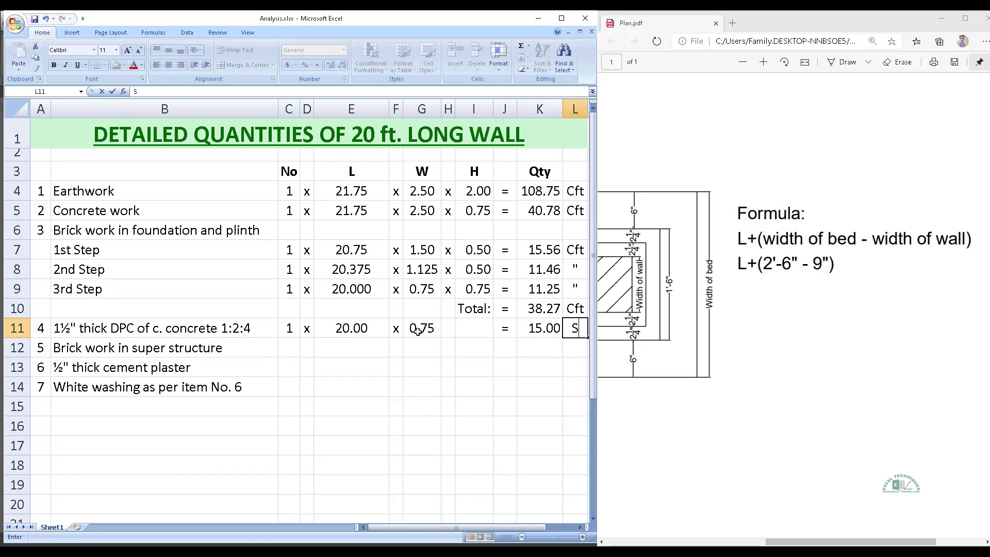
{"action": "type", "text": "ft"}
{"action": "key", "text": "Return"}
{"action": "key", "text": "Left"}
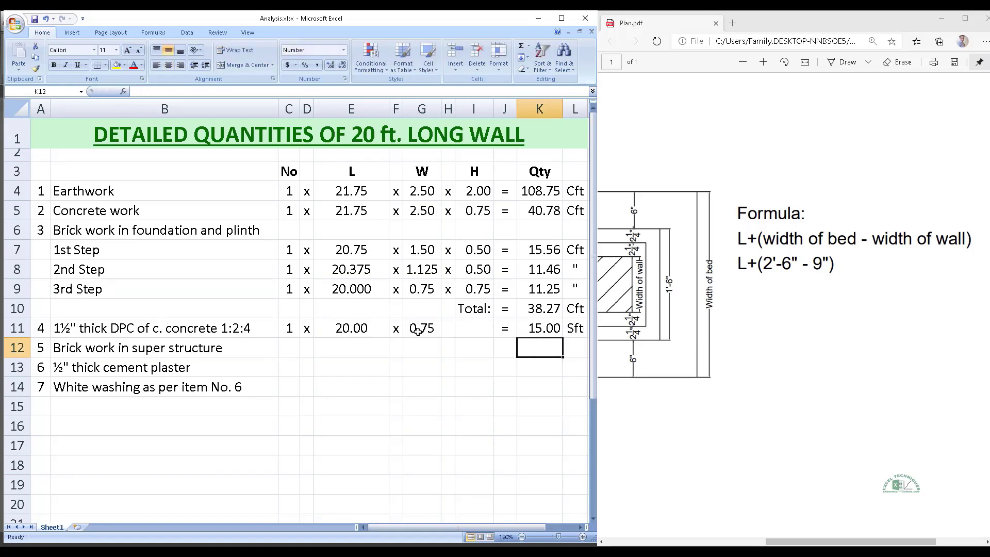
{"action": "key", "text": "Left"}
{"action": "key", "text": "Left"}
{"action": "key", "text": "Left"}
{"action": "key", "text": "Left"}
{"action": "key", "text": "Left"}
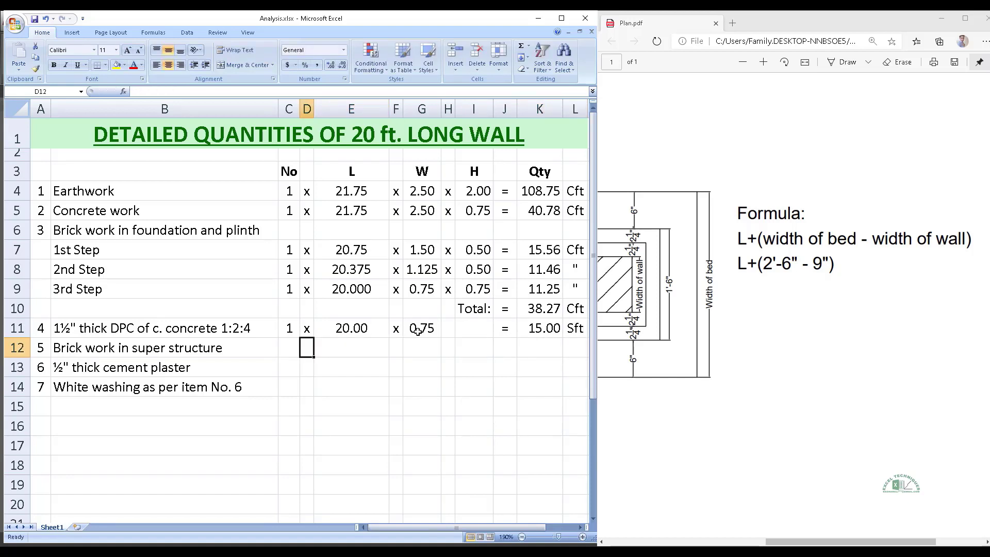
{"action": "key", "text": "Left"}
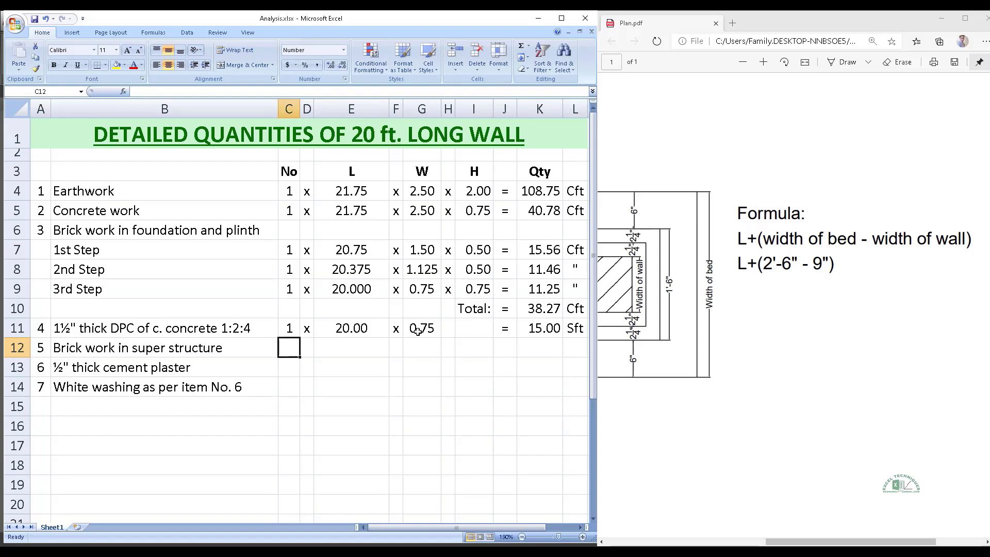
Step: Link row 12's No (=C11), length (=E11) and width 0.75 to the DPC row, with x signs
{"action": "type", "text": "=C11"}
{"action": "key", "text": "Return"}
{"action": "key", "text": "Up"}
{"action": "key", "text": "Right"}
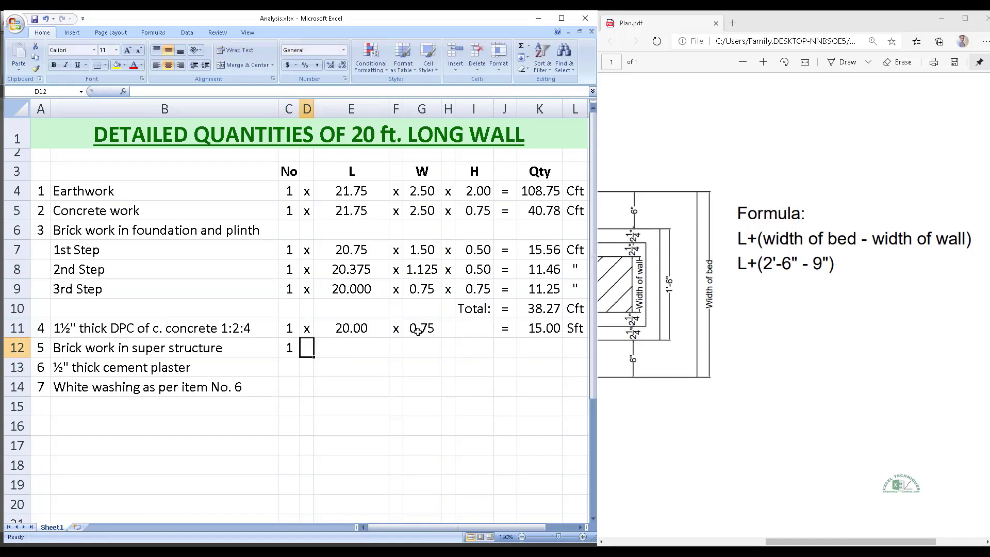
{"action": "type", "text": "x"}
{"action": "key", "text": "Right"}
{"action": "type", "text": "=E11"}
{"action": "key", "text": "Return"}
{"action": "key", "text": "Up"}
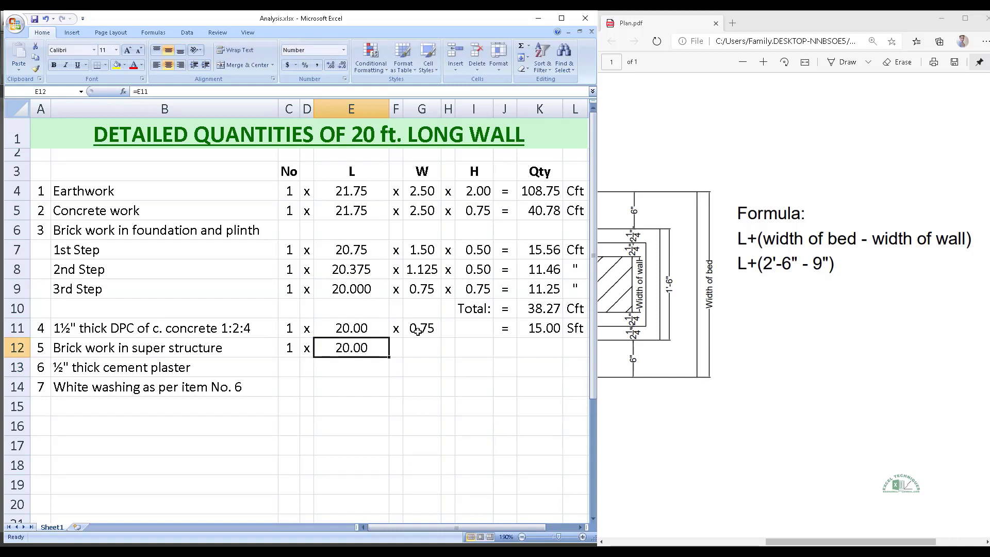
{"action": "key", "text": "Right"}
{"action": "type", "text": "x"}
{"action": "key", "text": "Right"}
{"action": "type", "text": "="}
{"action": "left_click", "coordinate": [418, 331]}
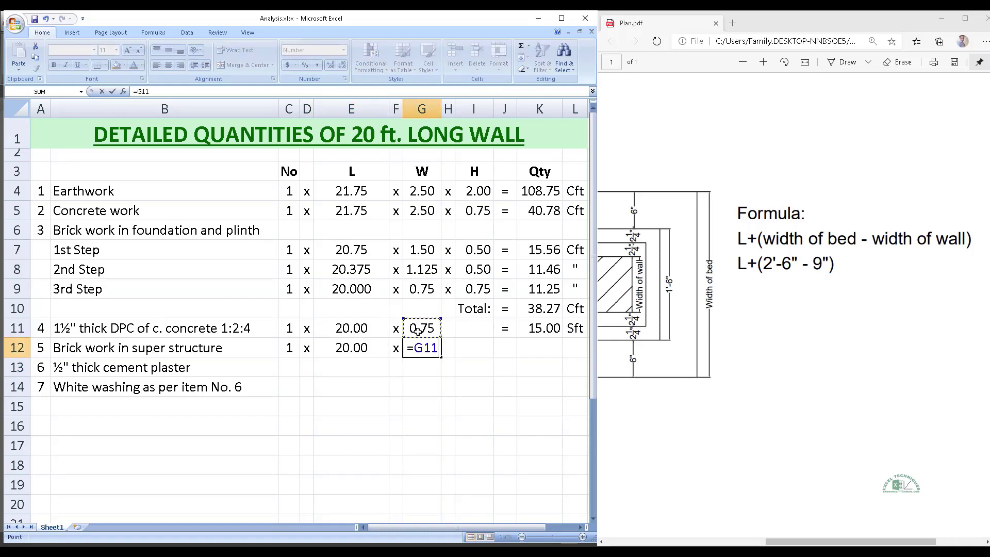
{"action": "key", "text": "Return"}
Step: Add an x sign, height 10.00 and the equals sign in row 12
{"action": "key", "text": "Up"}
{"action": "key", "text": "Right"}
{"action": "type", "text": "x"}
{"action": "key", "text": "Right"}
{"action": "type", "text": "10"}
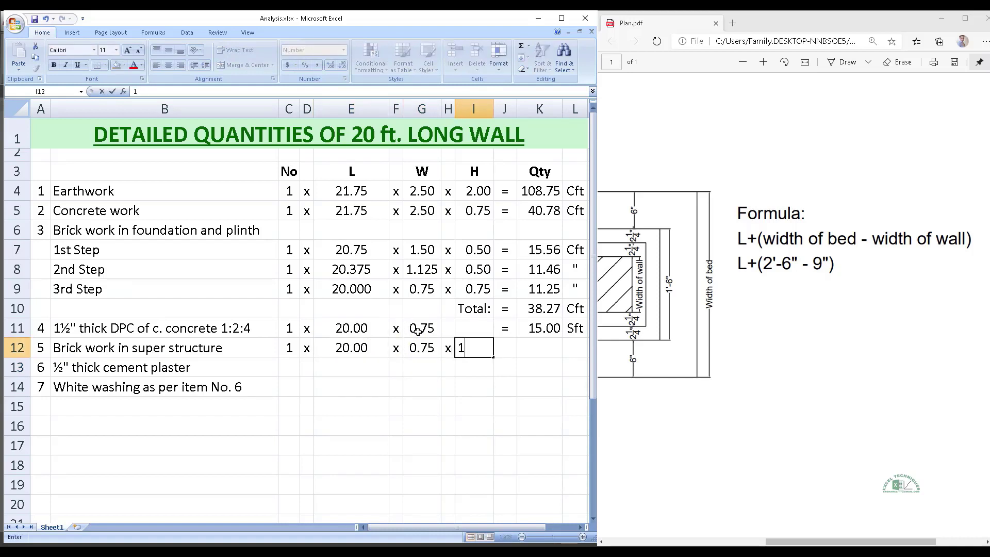
{"action": "key", "text": "Right"}
{"action": "key", "text": "Up"}
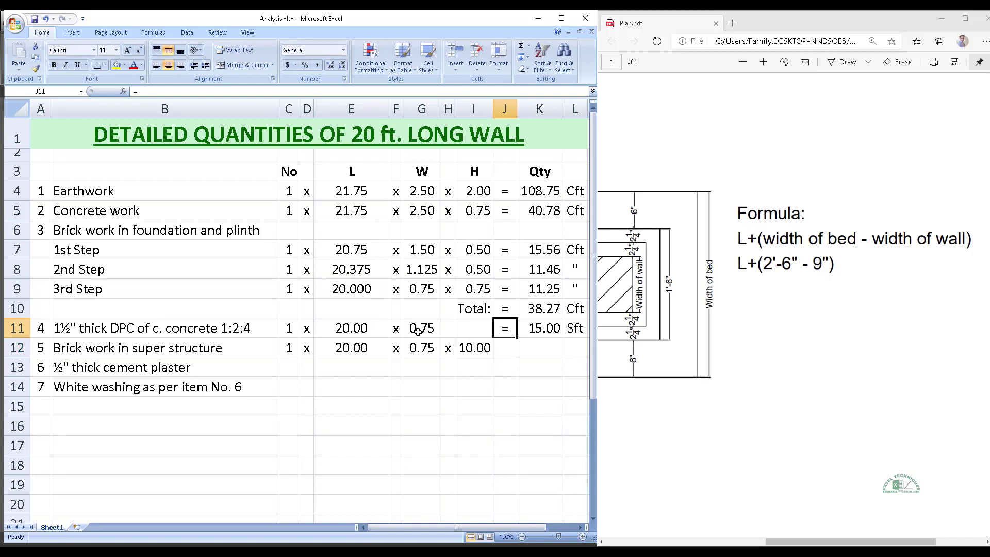
{"action": "key", "text": "Right"}
{"action": "key", "text": "Down"}
{"action": "key", "text": "Left"}
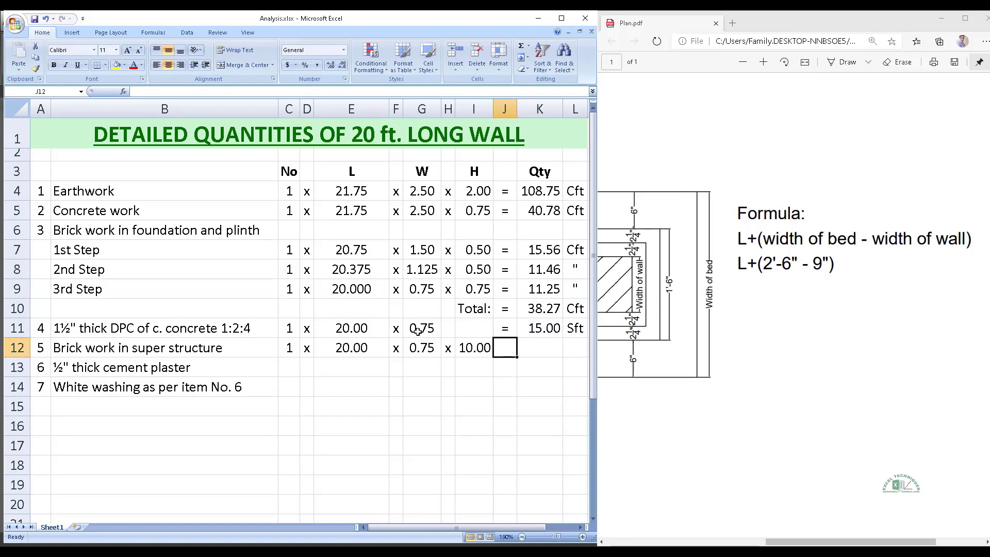
{"action": "type", "text": "="}
{"action": "key", "text": "Right"}
Step: Enter the quantity =C12*E12*G12*I12, giving 150.00, with unit Cft
{"action": "type", "text": "="}
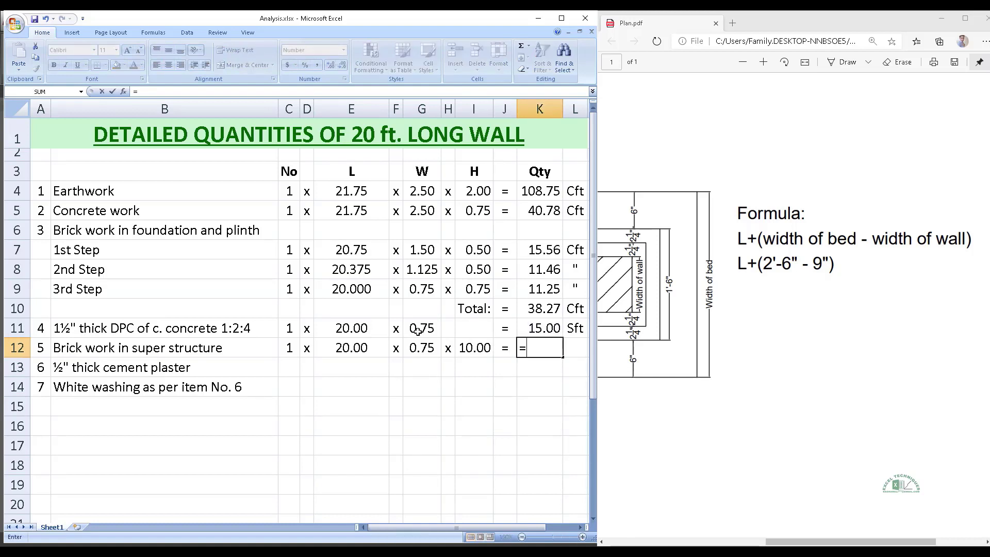
{"action": "left_click", "coordinate": [288, 366]}
{"action": "left_click", "coordinate": [289, 347]}
{"action": "type", "text": "*"}
{"action": "left_click", "coordinate": [335, 350]}
{"action": "type", "text": "*"}
{"action": "left_click", "coordinate": [420, 351]}
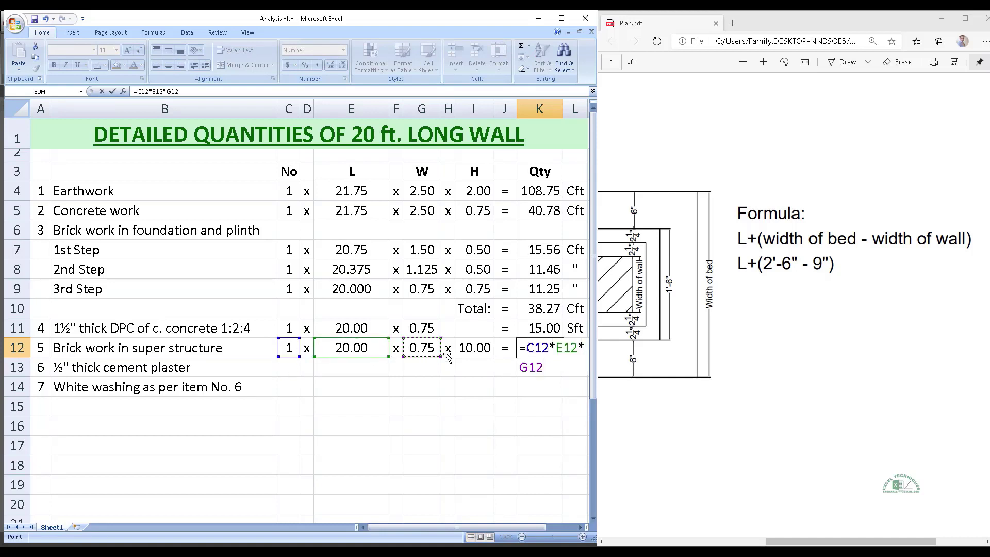
{"action": "type", "text": "*"}
{"action": "left_click", "coordinate": [471, 349]}
{"action": "key", "text": "Return"}
{"action": "key", "text": "Up"}
{"action": "key", "text": "Right"}
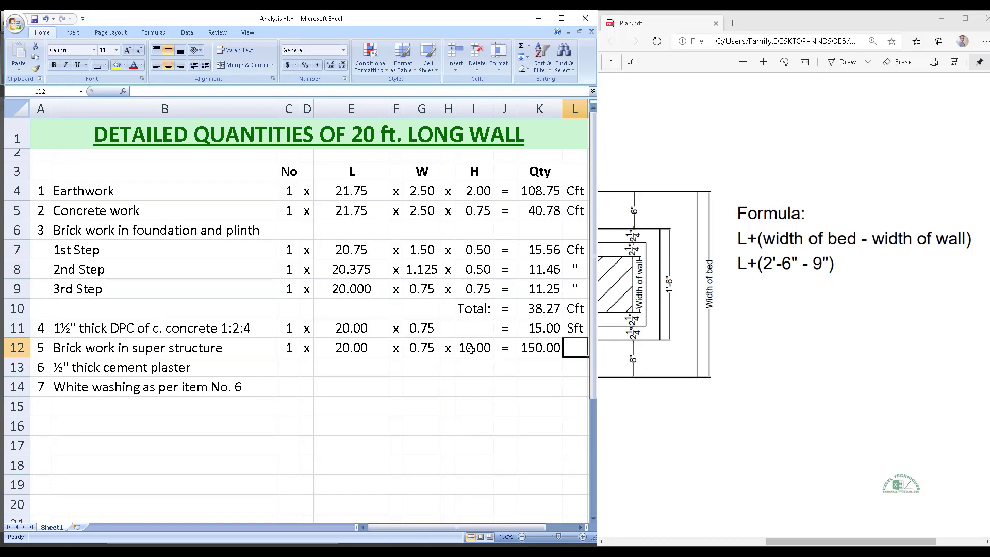
{"action": "type", "text": "Cft"}
{"action": "key", "text": "Return"}
{"action": "key", "text": "Left"}
{"action": "key", "text": "Left"}
{"action": "key", "text": "Left"}
{"action": "key", "text": "Left"}
{"action": "key", "text": "Left"}
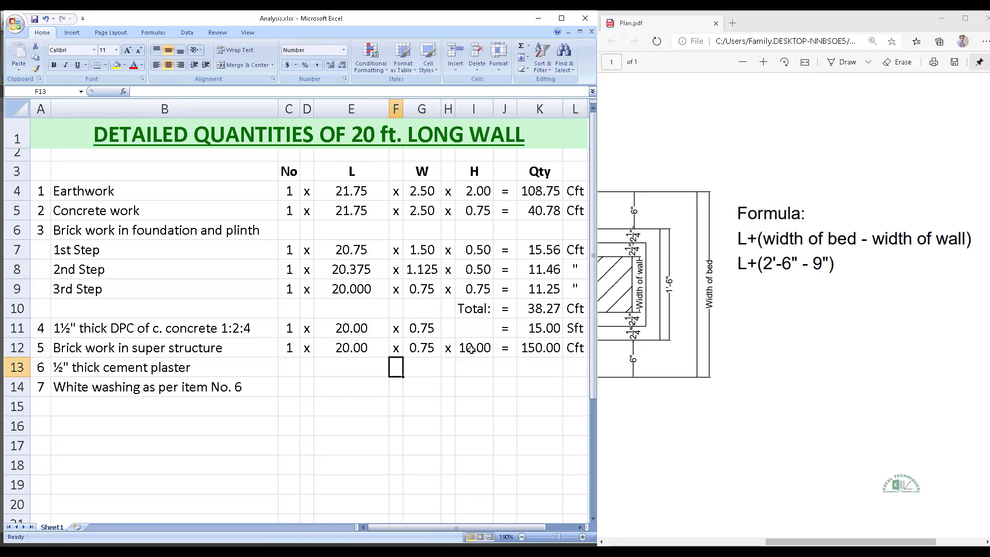
{"action": "key", "text": "Left"}
{"action": "key", "text": "Left"}
{"action": "key", "text": "Left"}
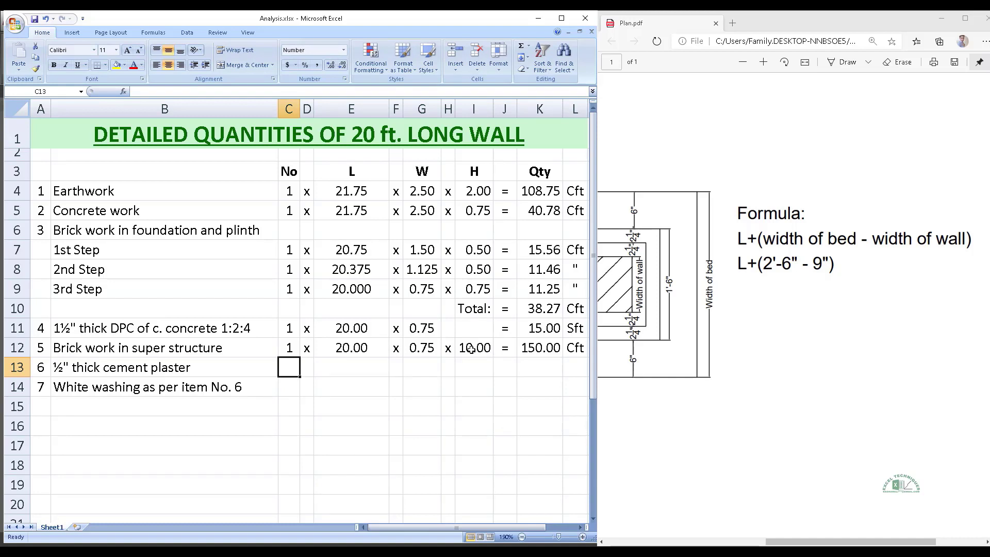
Step: Enter =C12*2 as the plaster count, an x sign, and length =E12 (20.00) in row 13
{"action": "type", "text": "=C12"}
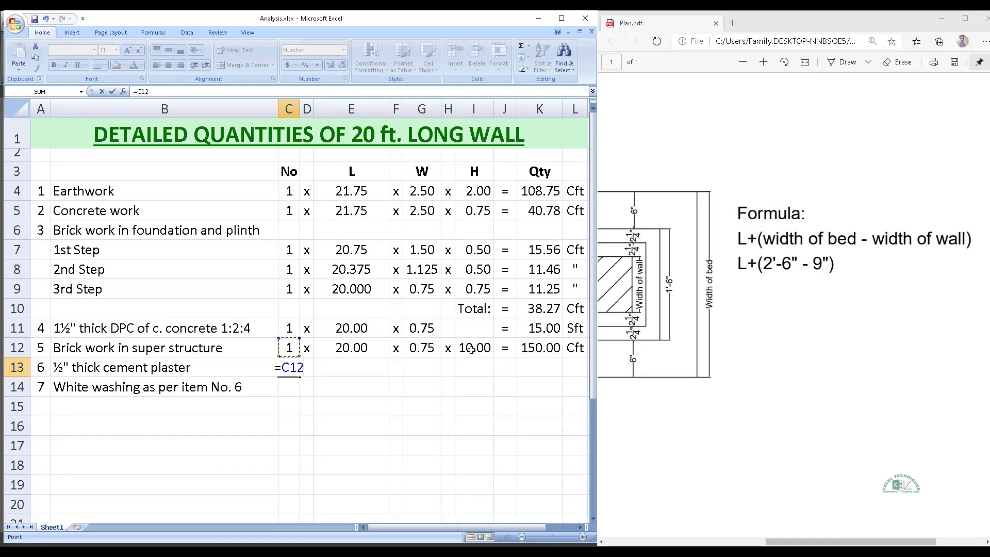
{"action": "type", "text": "*2"}
{"action": "key", "text": "ctrl+Return"}
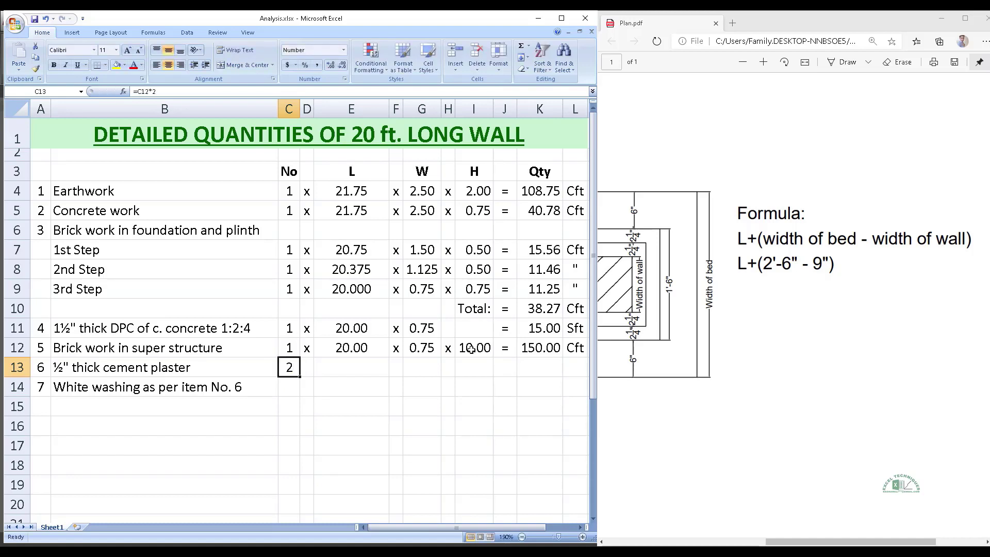
{"action": "key", "text": "Right"}
{"action": "type", "text": "x"}
{"action": "key", "text": "Right"}
{"action": "type", "text": "="}
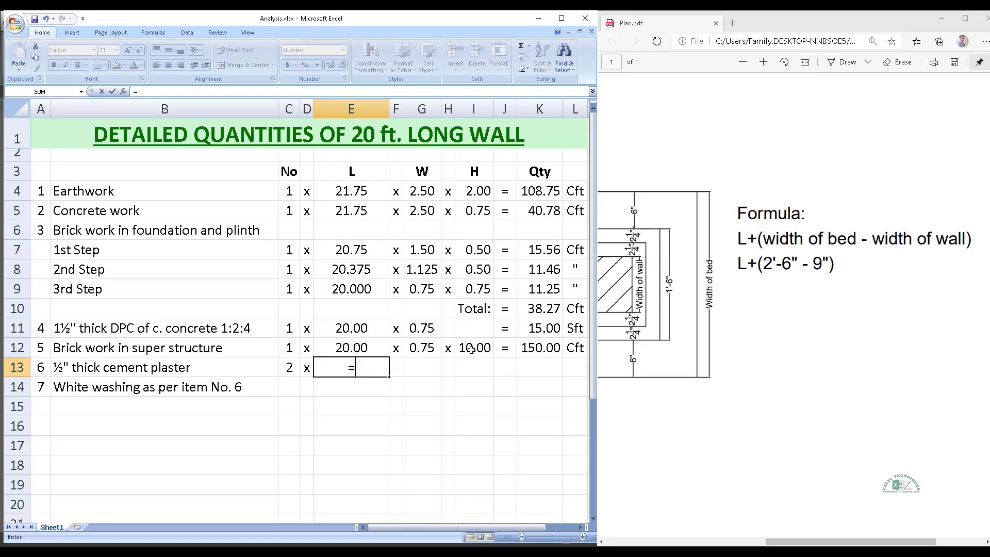
{"action": "type", "text": "E12"}
{"action": "key", "text": "ctrl+Return"}
{"action": "key", "text": "Right"}
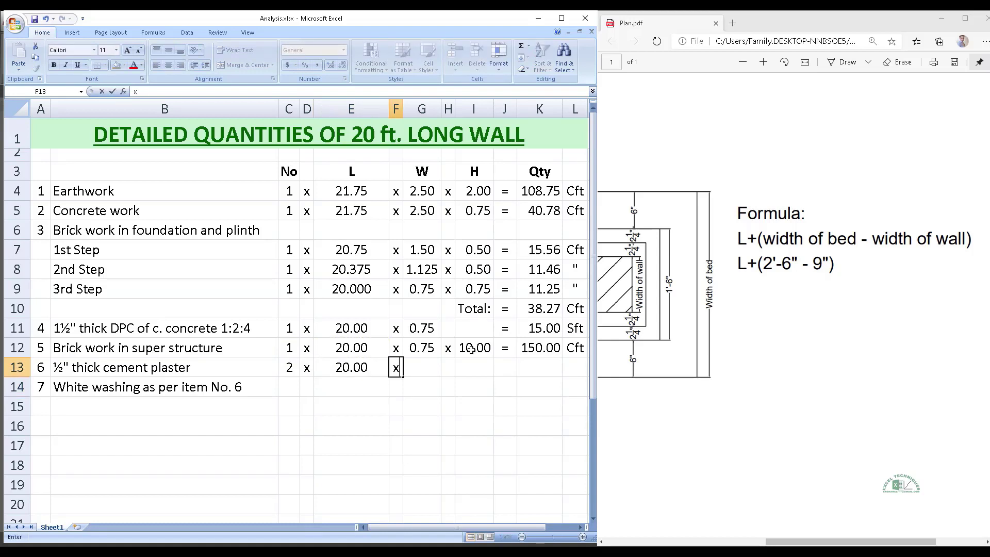
{"action": "key", "text": "Right"}
{"action": "key", "text": "Right"}
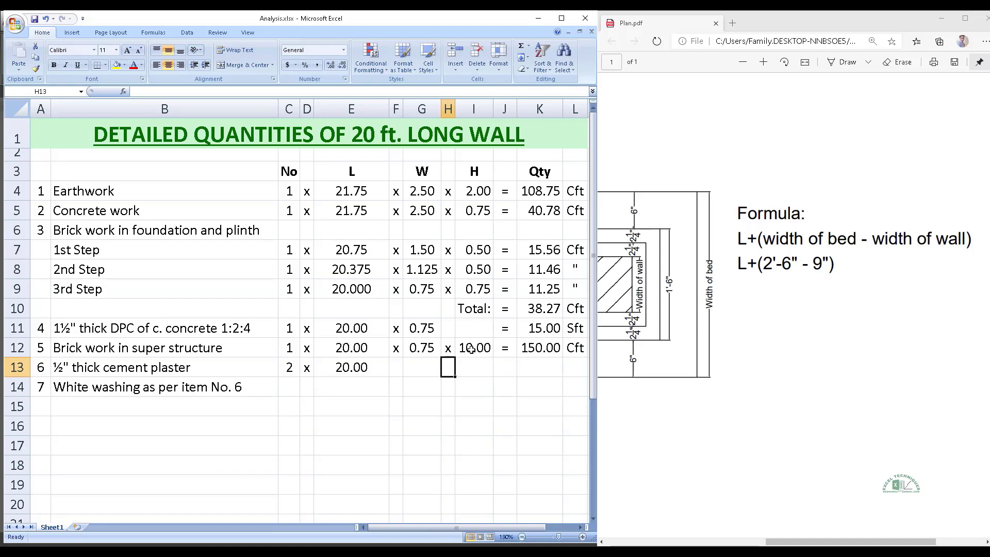
Step: Build the plaster height as 10.00 + 0.75 + both step heights − 2.00, giving 10.50
{"action": "type", "text": "x"}
{"action": "key", "text": "Tab"}
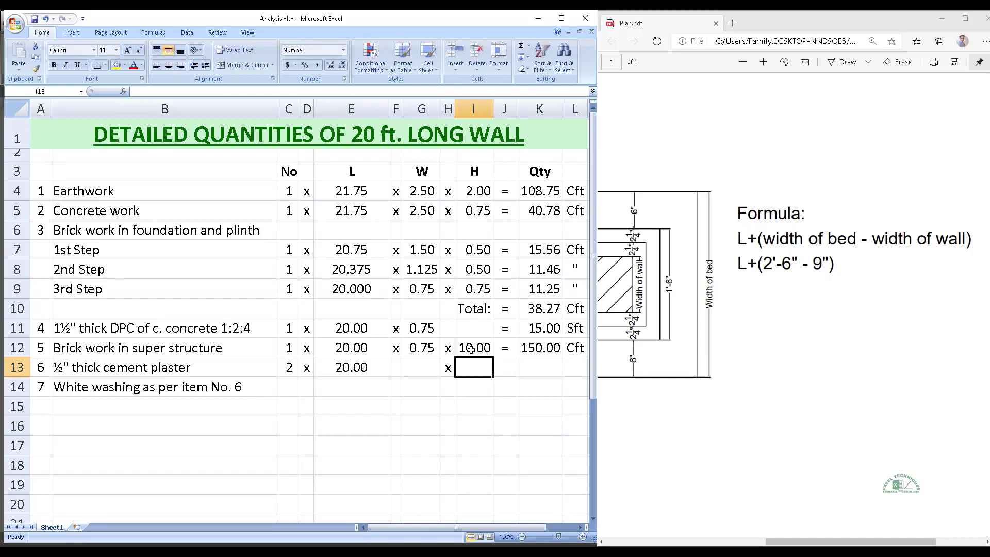
{"action": "type", "text": "="}
{"action": "left_click", "coordinate": [471, 349]}
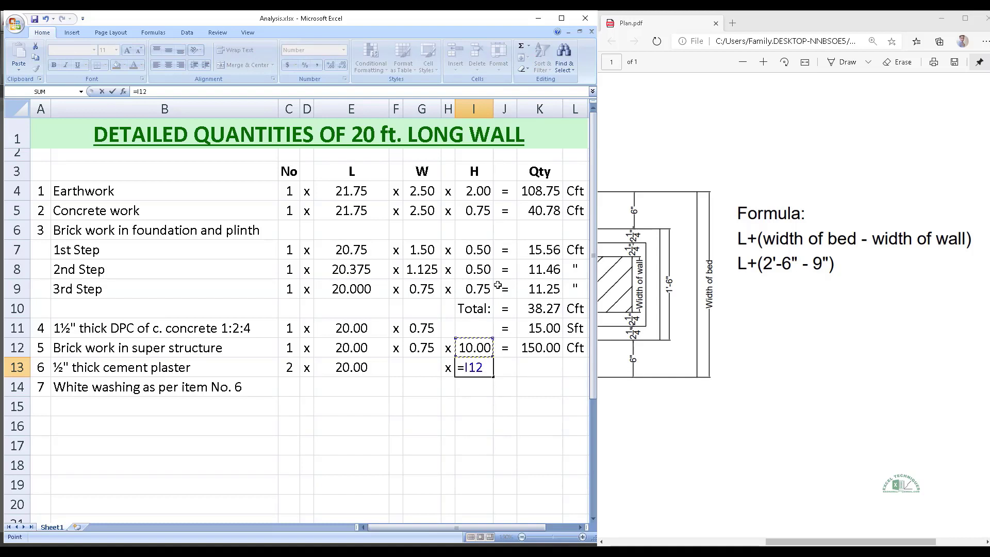
{"action": "type", "text": "+"}
{"action": "left_click", "coordinate": [471, 209]}
{"action": "type", "text": "+"}
{"action": "left_click", "coordinate": [472, 248]}
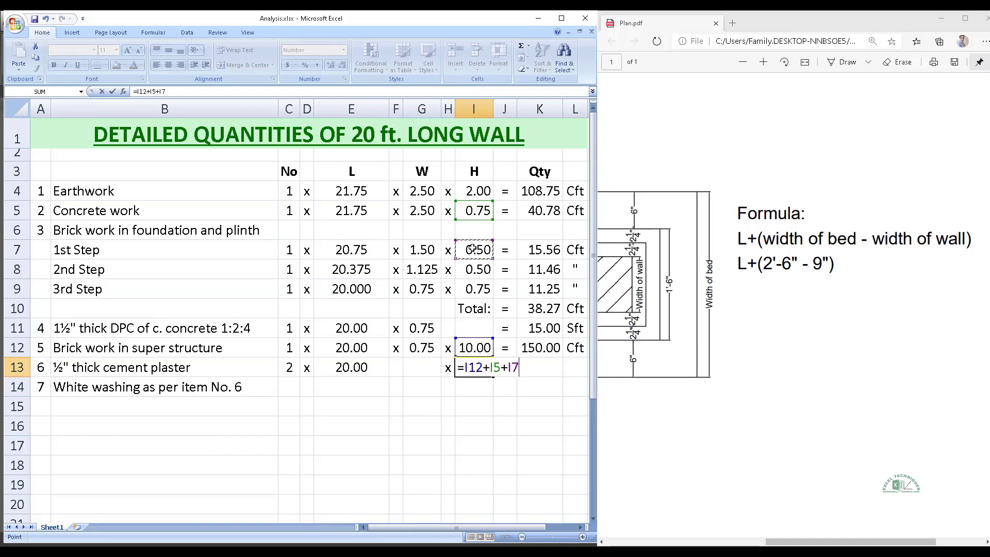
{"action": "type", "text": "+"}
{"action": "left_click", "coordinate": [474, 267]}
{"action": "type", "text": "+"}
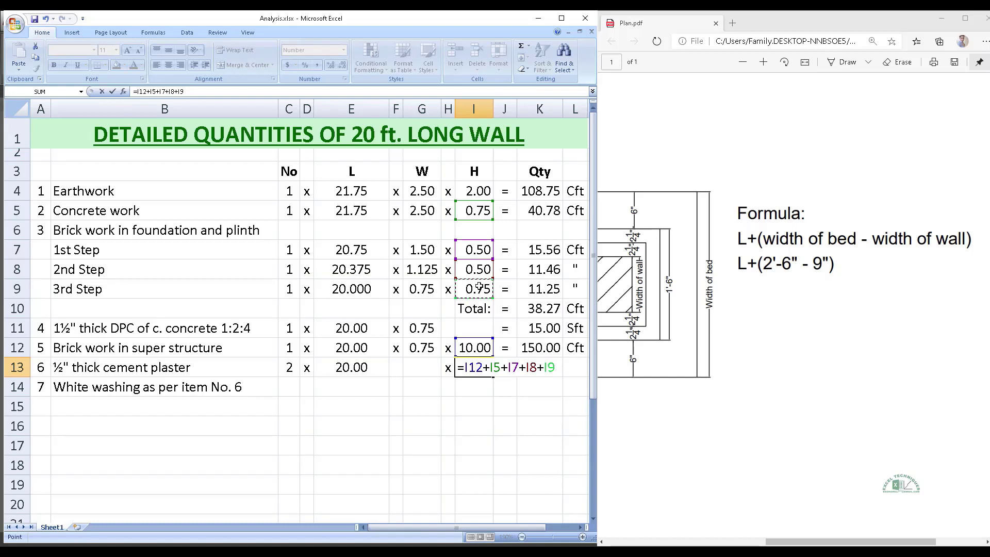
{"action": "type", "text": "-"}
{"action": "left_click", "coordinate": [479, 192]}
{"action": "key", "text": "ctrl+Return"}
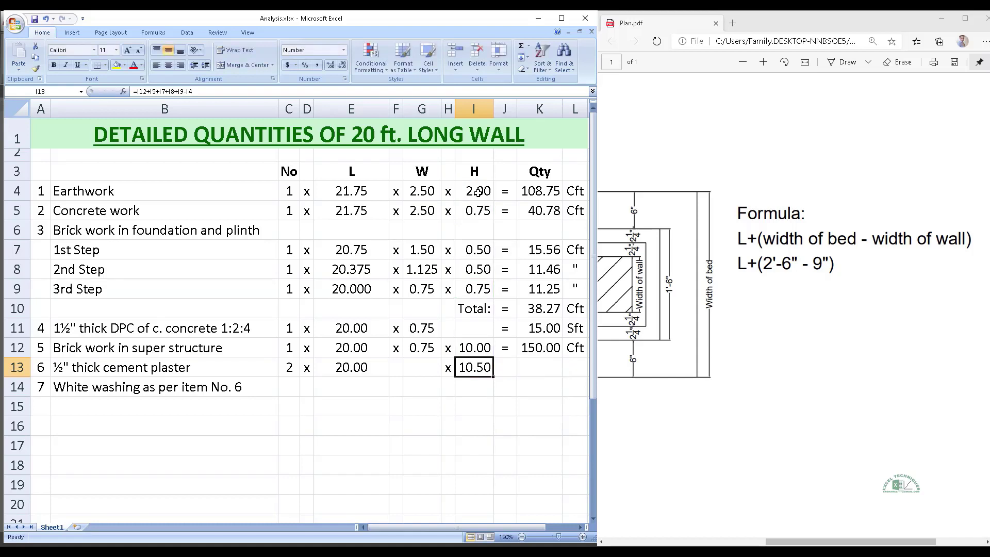
Step: Add the equals sign, quantity formula =C13*E13*I13 (420.00) and Sft unit to row 13
{"action": "key", "text": "Right"}
{"action": "type", "text": "="}
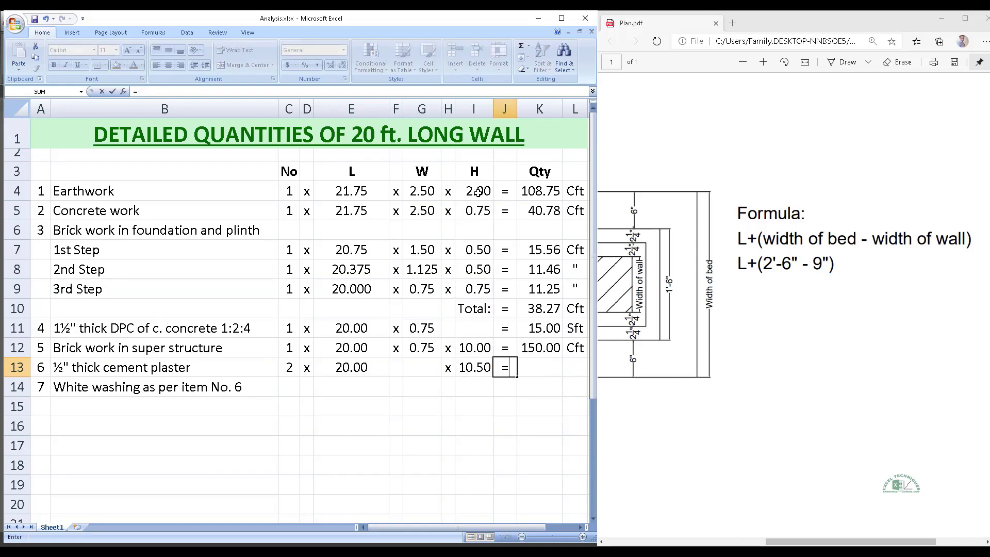
{"action": "key", "text": "Right"}
{"action": "key", "text": "Escape"}
{"action": "type", "text": "'="}
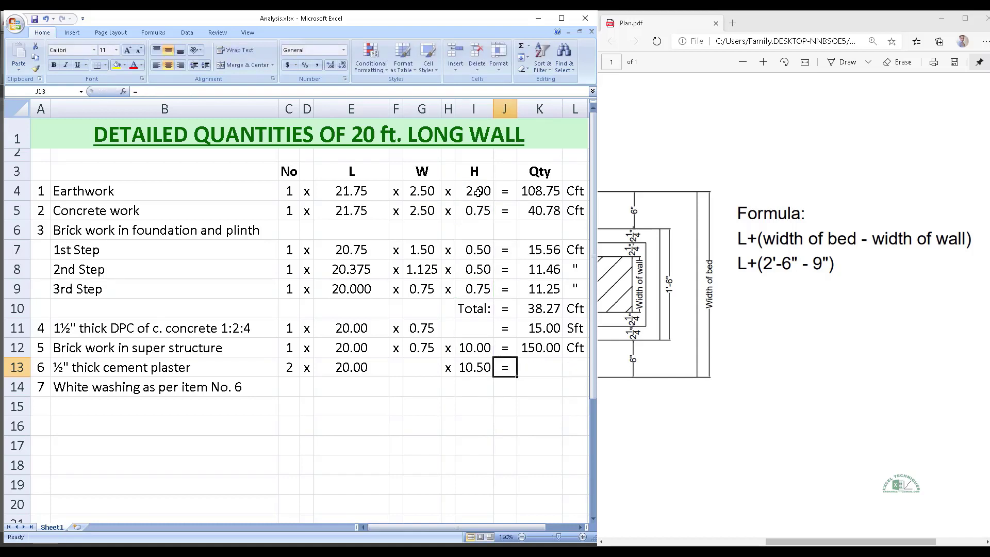
{"action": "key", "text": "Right"}
{"action": "type", "text": "="}
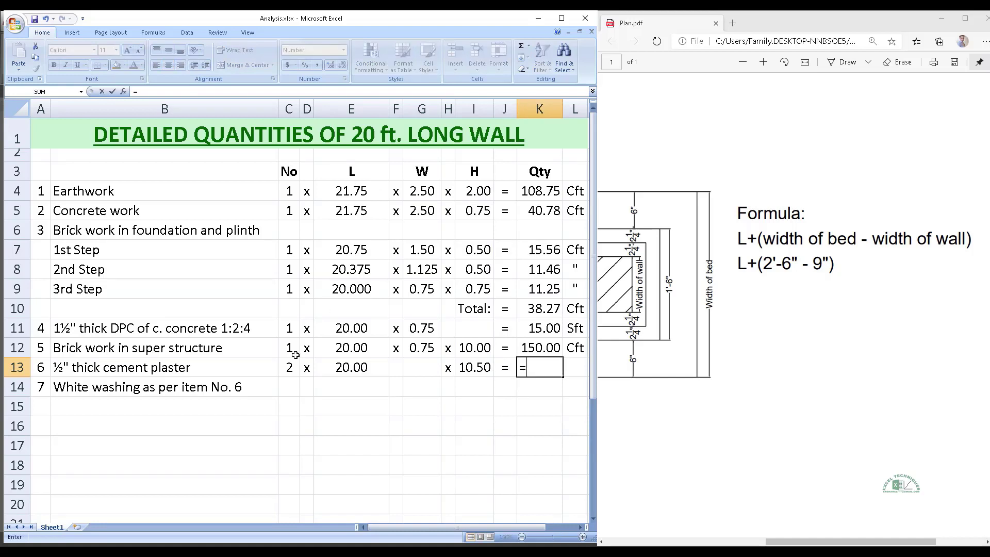
{"action": "left_click", "coordinate": [289, 367]}
{"action": "type", "text": "*"}
{"action": "left_click", "coordinate": [384, 370]}
{"action": "type", "text": "*"}
{"action": "left_click", "coordinate": [464, 367]}
{"action": "key", "text": "Tab"}
{"action": "type", "text": "S"}
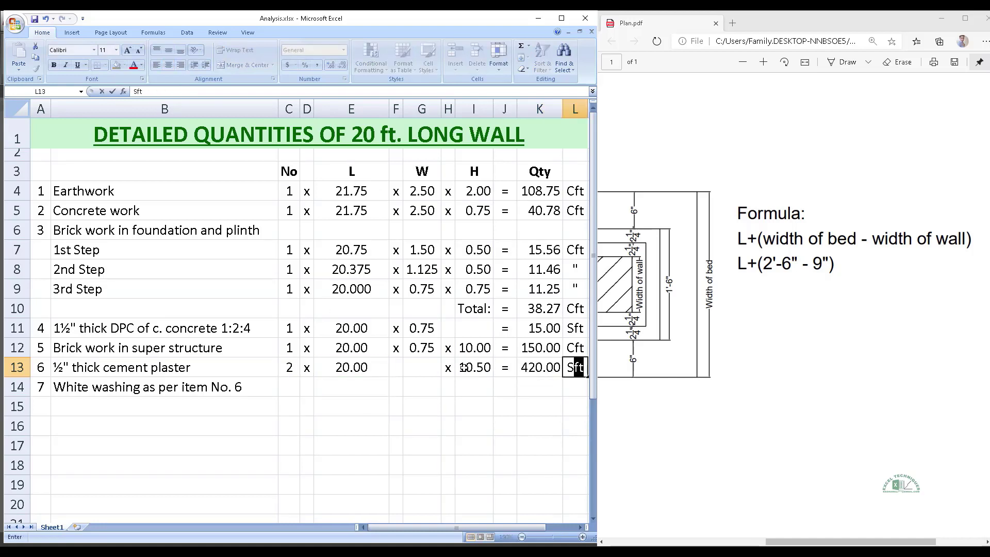
{"action": "key", "text": "Return"}
{"action": "key", "text": "Left"}
{"action": "key", "text": "Left"}
{"action": "key", "text": "Left"}
{"action": "key", "text": "Left"}
Step: Insert a new row 14 above White washing and enter a count of 1
{"action": "key", "text": "shift+space"}
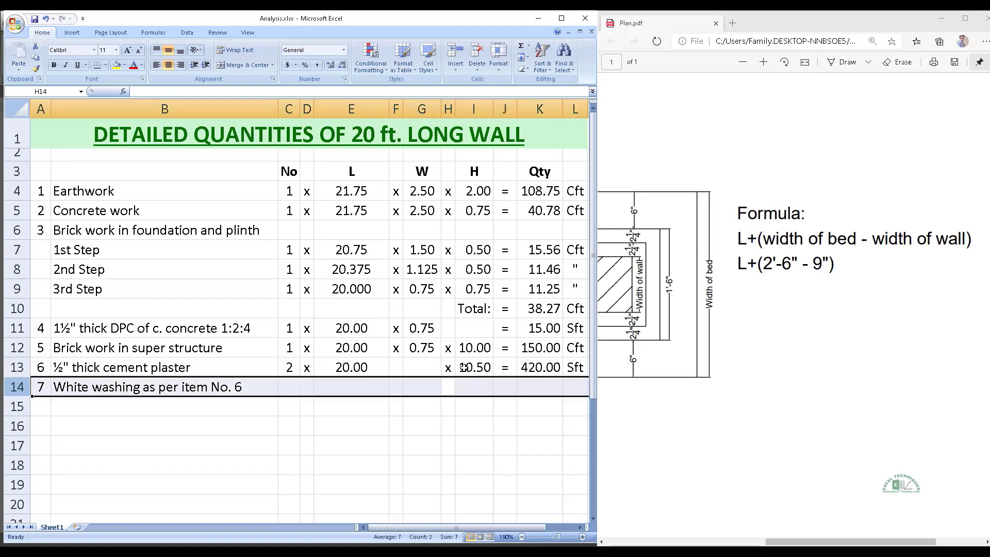
{"action": "key", "text": "shift+F10"}
{"action": "key", "text": "i"}
{"action": "key", "text": "Left"}
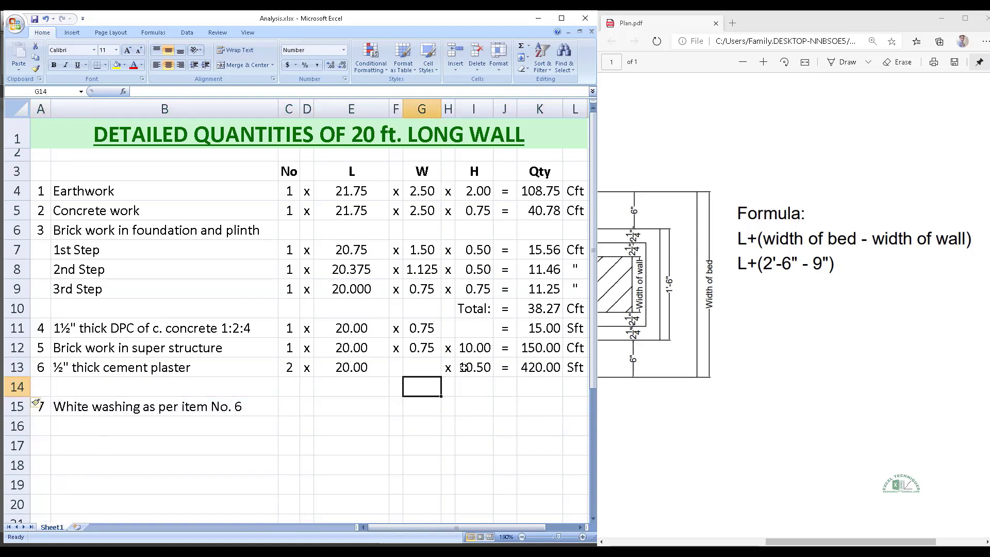
{"action": "key", "text": "Left"}
{"action": "key", "text": "Left"}
{"action": "key", "text": "Left"}
{"action": "key", "text": "Left"}
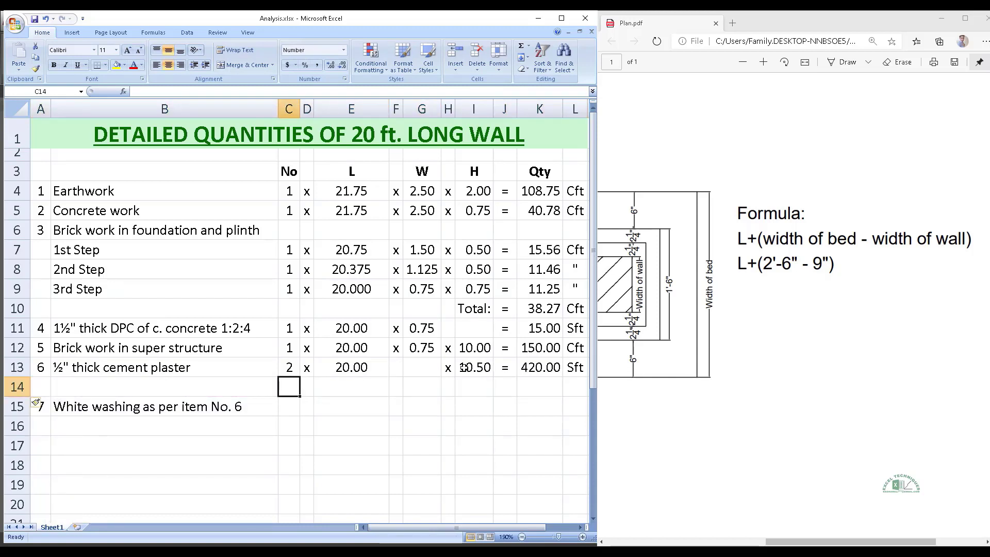
{"action": "type", "text": "1"}
{"action": "key", "text": "Tab"}
Step: Link the row 14 length to 20.00 (=E13) and width to 0.75 (=G12)
{"action": "type", "text": "x"}
{"action": "key", "text": "Tab"}
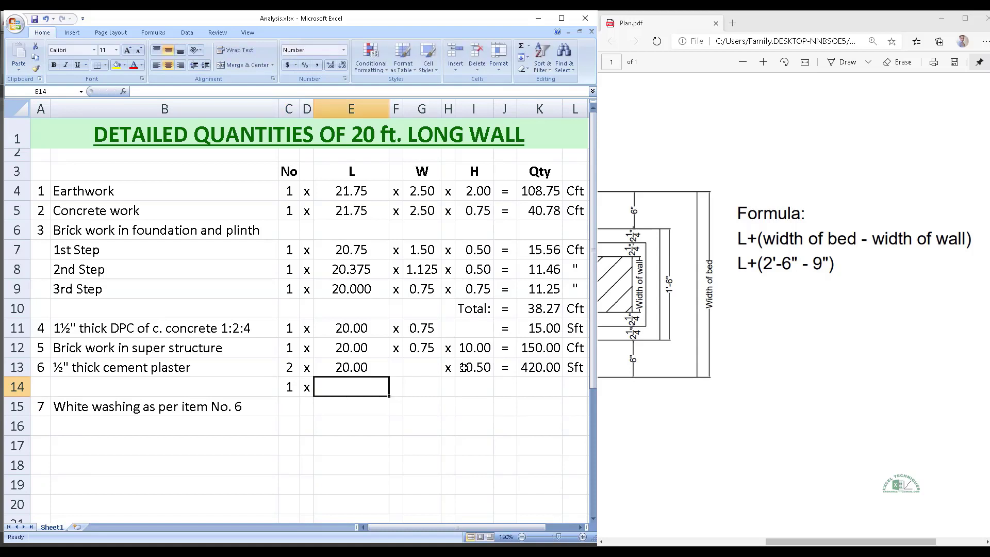
{"action": "type", "text": "="}
{"action": "key", "text": "Up"}
{"action": "key", "text": "Tab"}
{"action": "type", "text": "x"}
{"action": "key", "text": "Tab"}
{"action": "type", "text": "="}
{"action": "key", "text": "Up"}
{"action": "key", "text": "Up"}
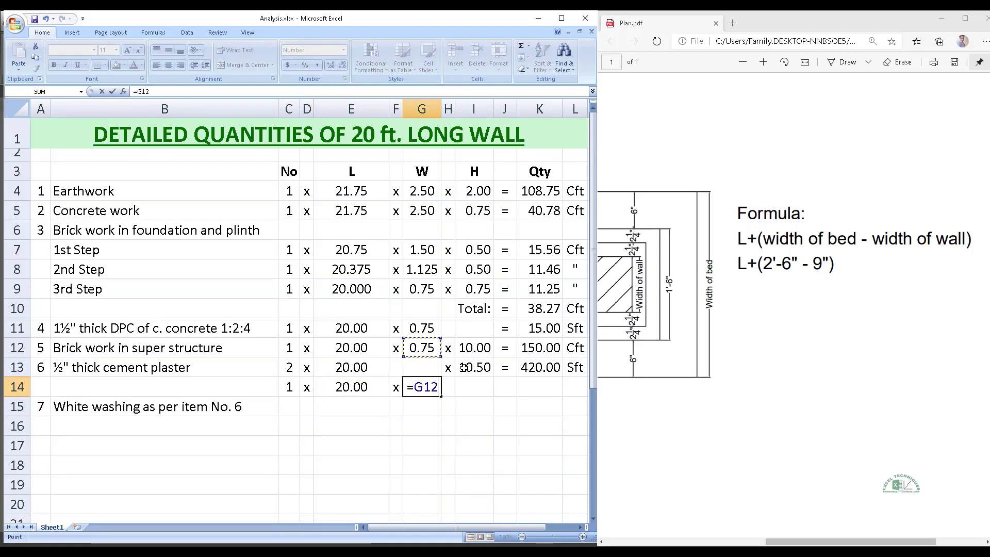
{"action": "key", "text": "Tab"}
{"action": "key", "text": "Tab"}
{"action": "key", "text": "Tab"}
{"action": "key", "text": "Up"}
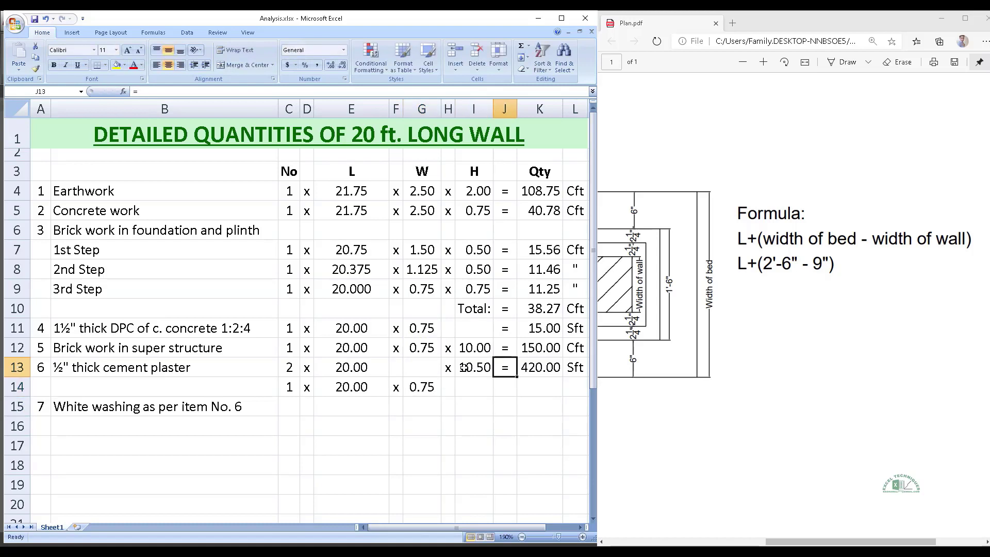
Step: Copy the equals sign and formula down, revise it to =C14*E14*G14 (15.00), and ditto the unit
{"action": "key", "text": "shift+Right"}
{"action": "key", "text": "ctrl+c"}
{"action": "key", "text": "Down"}
{"action": "key", "text": "ctrl+v"}
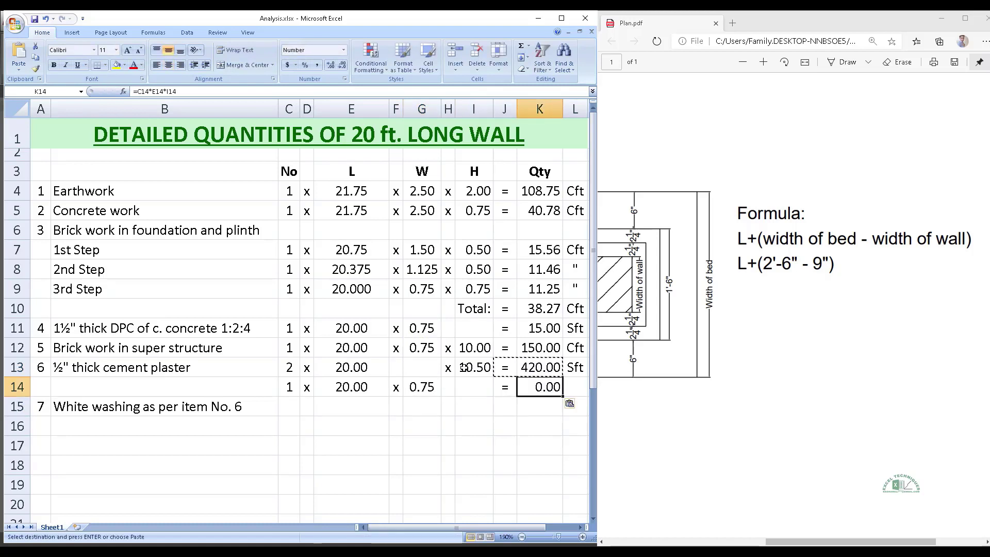
{"action": "key", "text": "Right"}
{"action": "key", "text": "F2"}
{"action": "key", "text": "BackSpace"}
{"action": "key", "text": "BackSpace"}
{"action": "key", "text": "BackSpace"}
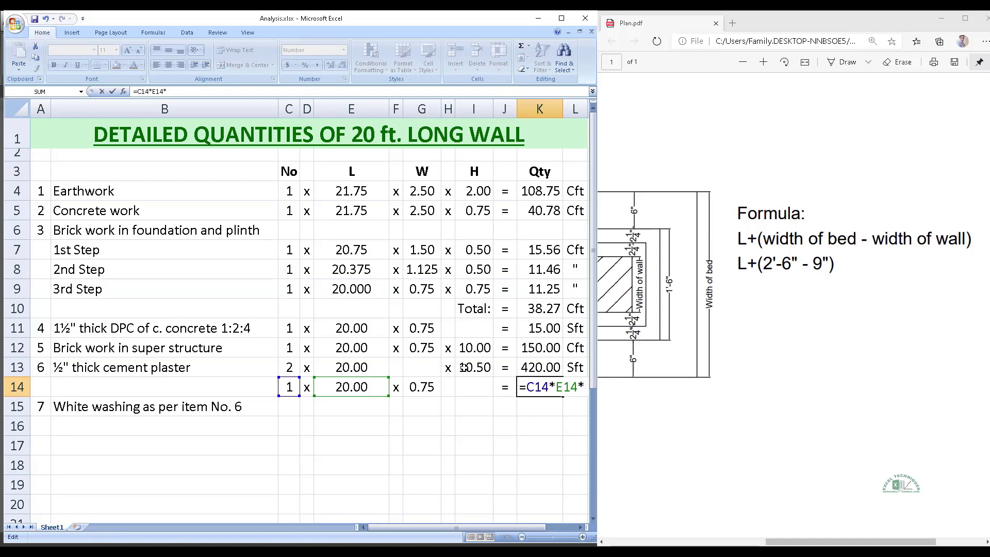
{"action": "left_click", "coordinate": [429, 386]}
{"action": "key", "text": "Return"}
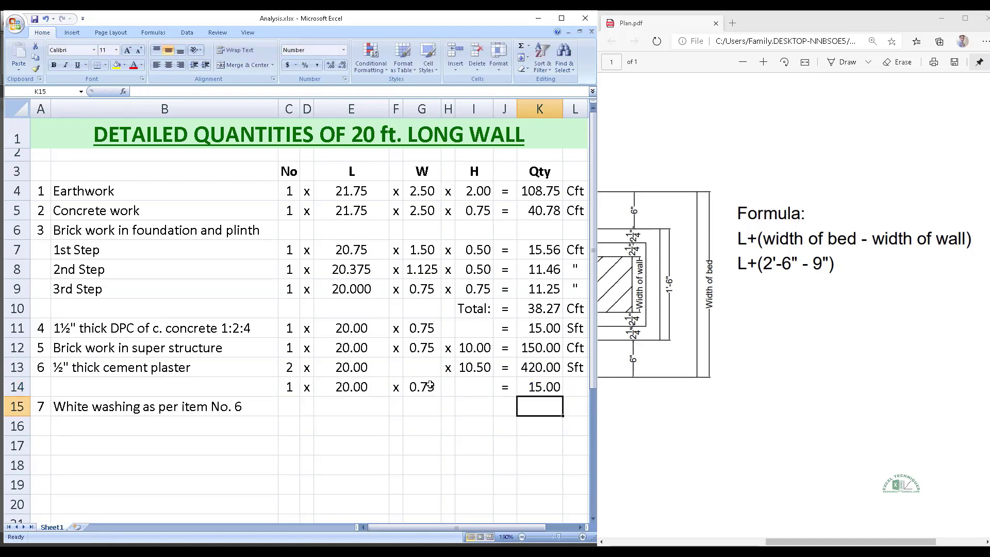
{"action": "key", "text": "Up"}
{"action": "key", "text": "Right"}
{"action": "type", "text": "\""}
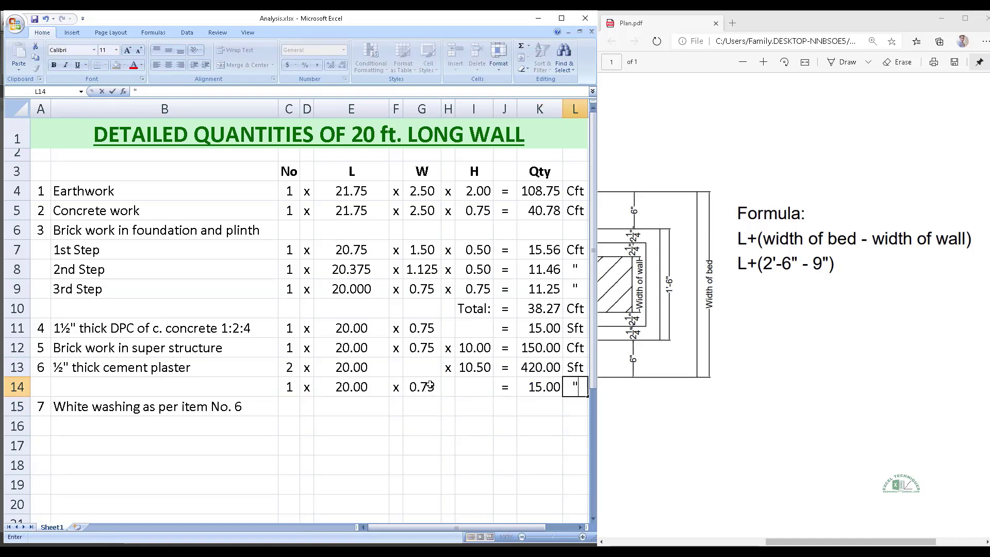
{"action": "key", "text": "Return"}
{"action": "key", "text": "Left"}
{"action": "key", "text": "Left"}
{"action": "key", "text": "Left"}
{"action": "key", "text": "shift+space"}
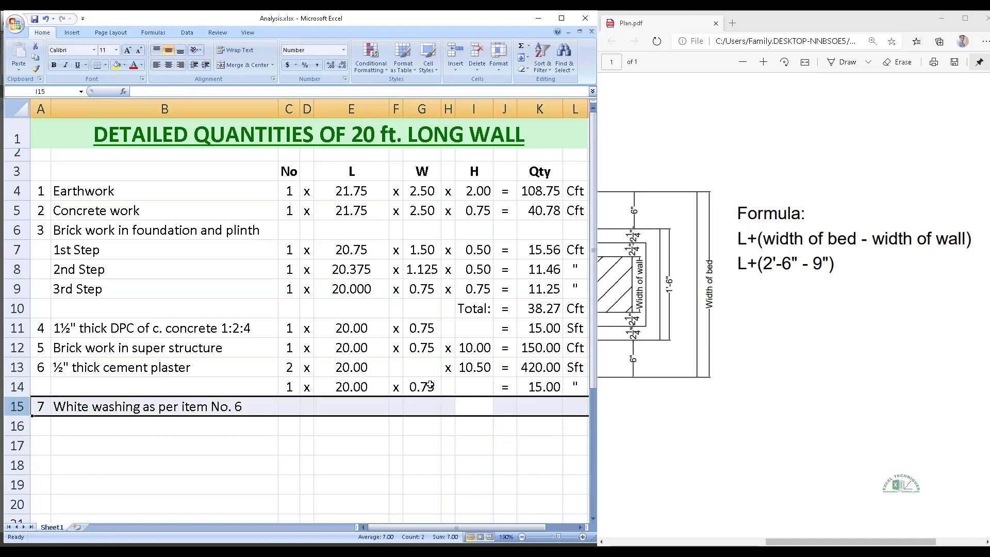
Step: Insert a new row 15 and link its count to the 2 in row 13
{"action": "key", "text": "shift+F10"}
{"action": "key", "text": "i"}
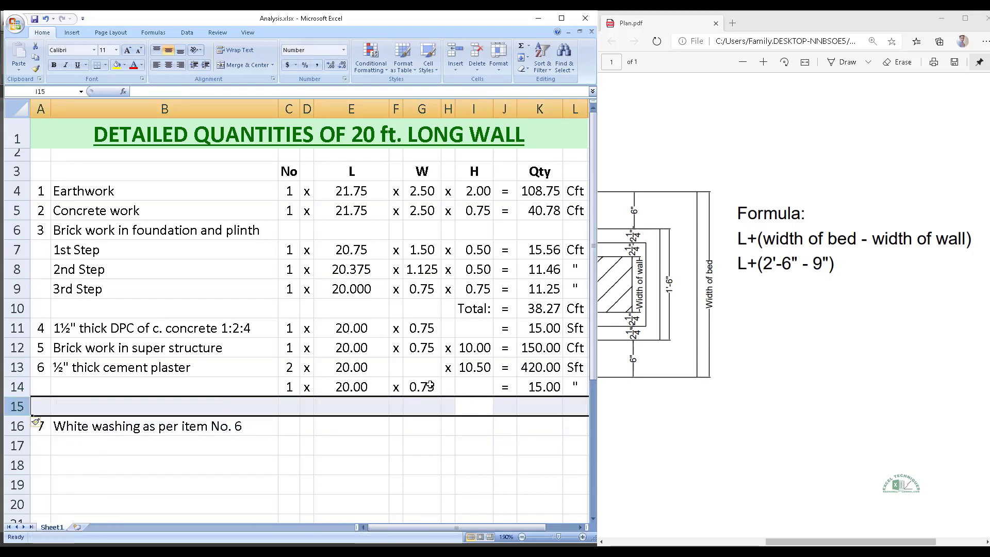
{"action": "key", "text": "Left"}
{"action": "key", "text": "Left"}
{"action": "key", "text": "Left"}
{"action": "key", "text": "Left"}
{"action": "key", "text": "Left"}
{"action": "key", "text": "Left"}
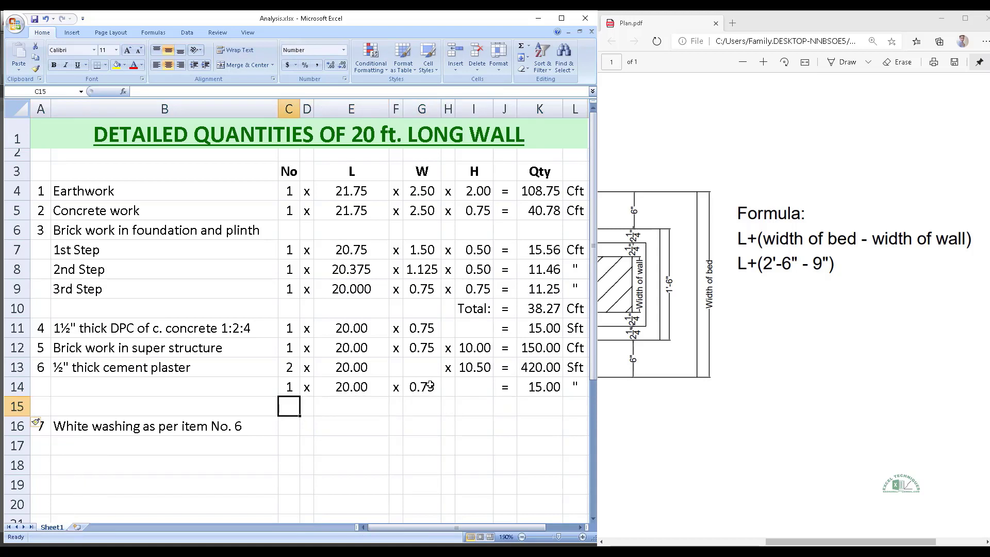
{"action": "type", "text": "="}
{"action": "key", "text": "Up"}
{"action": "key", "text": "Up"}
{"action": "key", "text": "Return"}
{"action": "key", "text": "Up"}
{"action": "key", "text": "Right"}
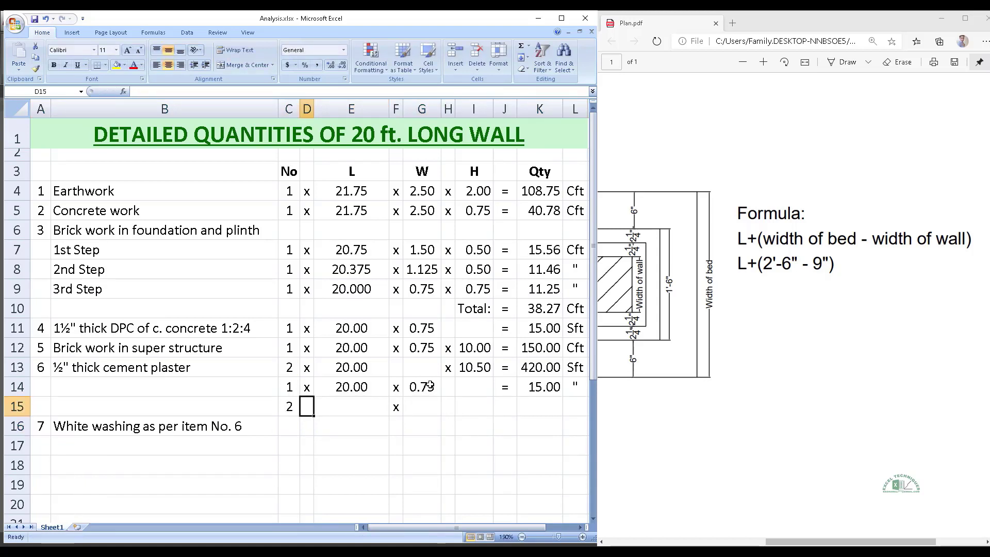
{"action": "key", "text": "Right"}
{"action": "key", "text": "Right"}
Step: Link the row 15 width to 0.75 (=G14) and height to 10.50 (=I13)
{"action": "key", "text": "Right"}
{"action": "type", "text": "="}
{"action": "key", "text": "Up"}
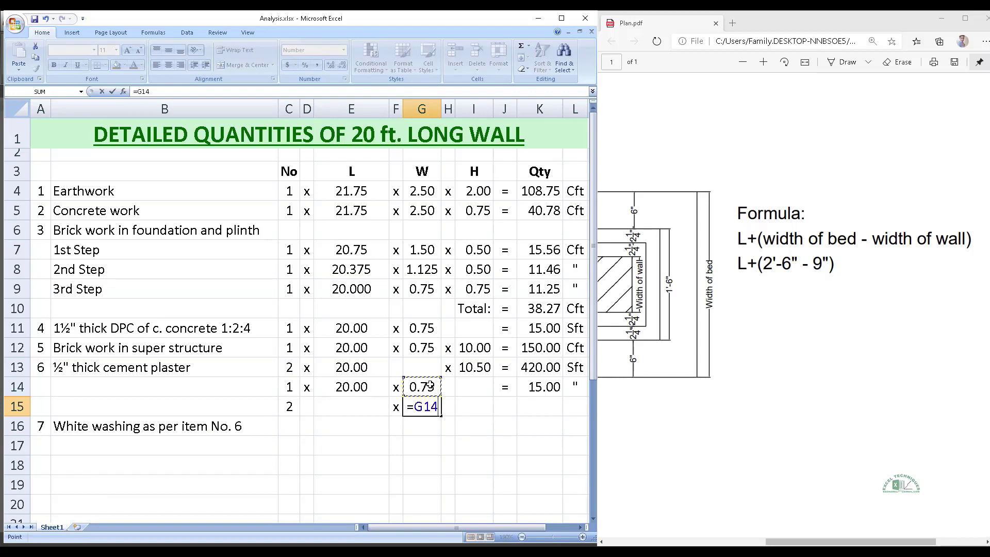
{"action": "key", "text": "Return"}
{"action": "key", "text": "Up"}
{"action": "key", "text": "Right"}
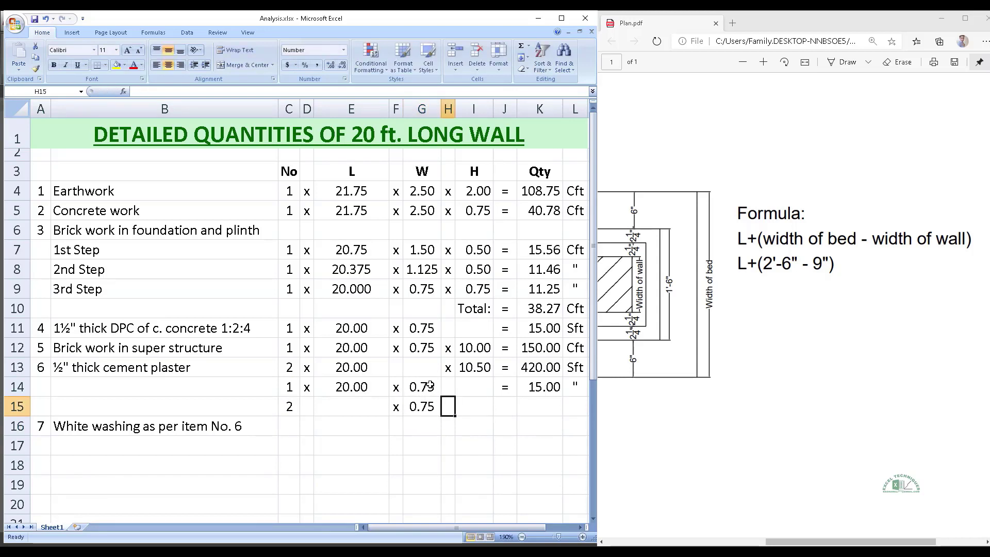
{"action": "type", "text": "x"}
{"action": "key", "text": "Right"}
{"action": "type", "text": "="}
{"action": "key", "text": "Up"}
{"action": "key", "text": "Up"}
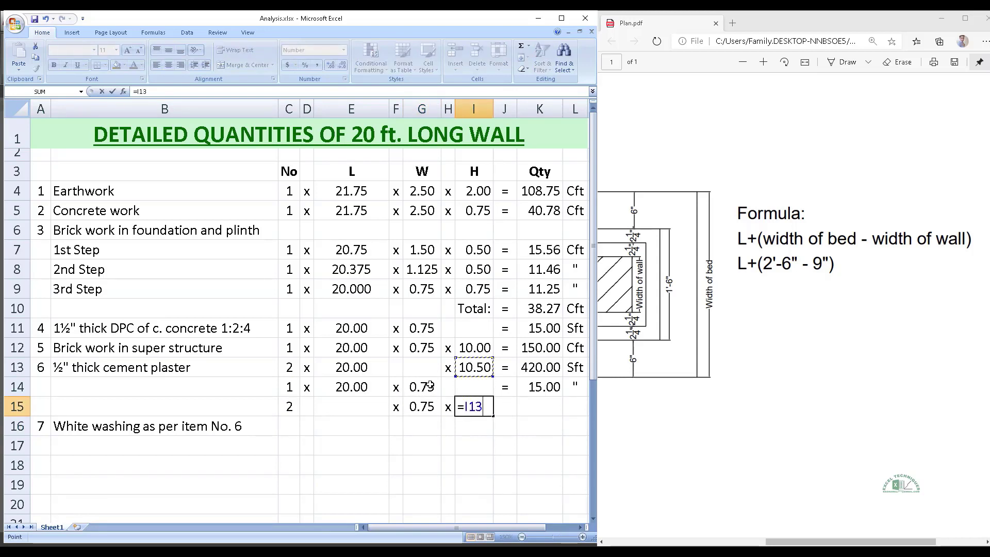
{"action": "key", "text": "Return"}
{"action": "key", "text": "Up"}
{"action": "key", "text": "Right"}
Step: Enter the row 15 quantity formula =C15*G15*I15, giving 15.75
{"action": "type", "text": "="}
{"action": "key", "text": "Right"}
{"action": "type", "text": "="}
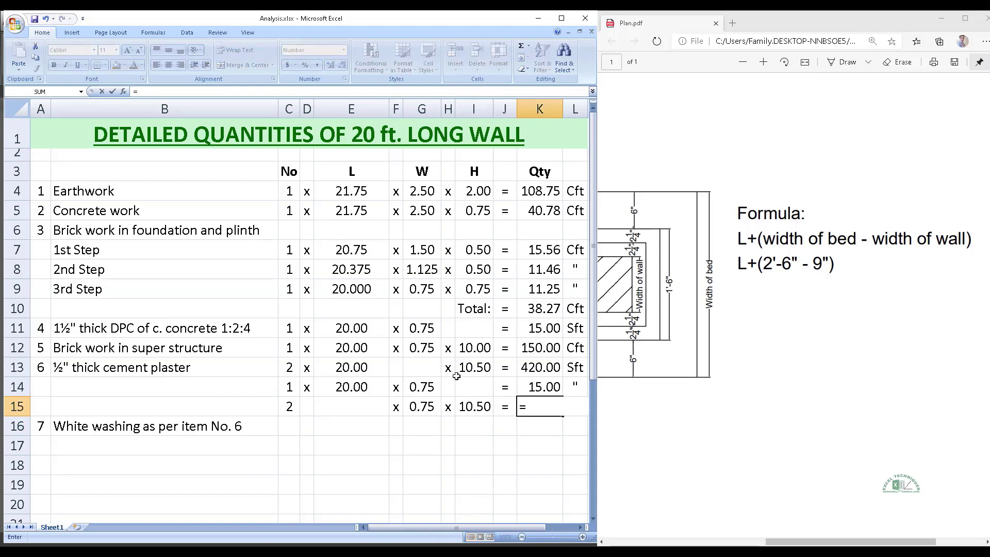
{"action": "left_click", "coordinate": [290, 407]}
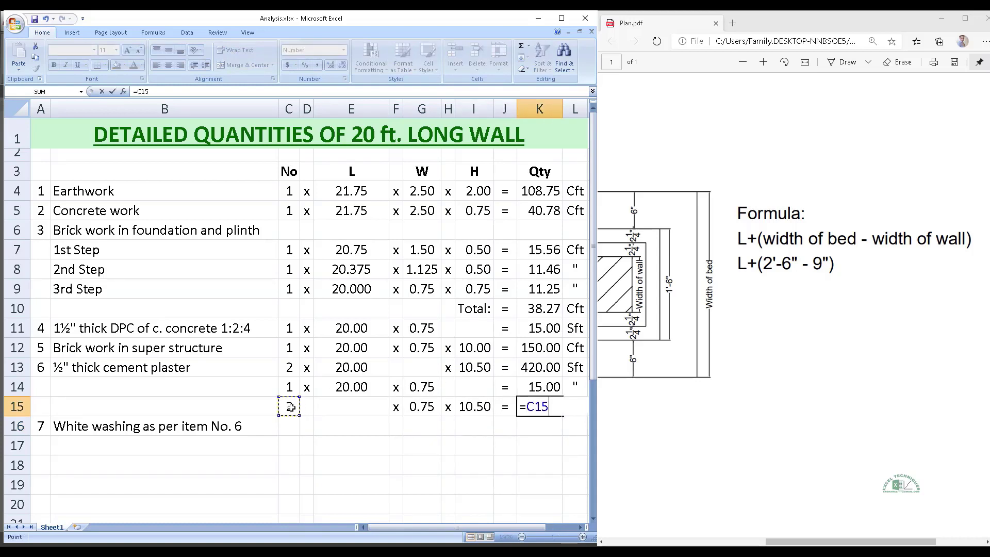
{"action": "type", "text": "*"}
{"action": "left_click", "coordinate": [417, 407]}
{"action": "type", "text": "*"}
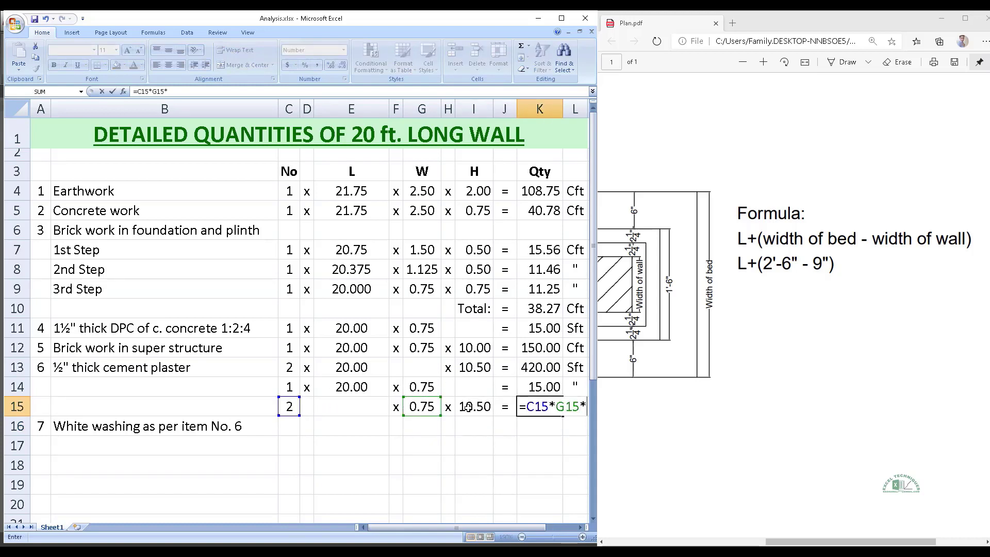
{"action": "left_click", "coordinate": [468, 407]}
{"action": "key", "text": "Return"}
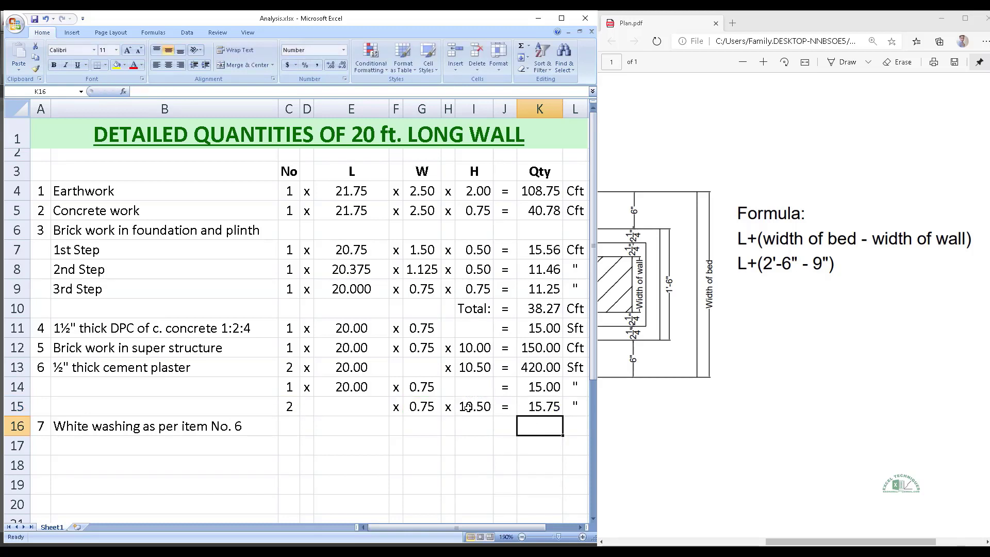
{"action": "key", "text": "shift+space"}
Step: Insert a new row 16 labelled 'Total:' with an equals sign
{"action": "key", "text": "shift+F10"}
{"action": "key", "text": "i"}
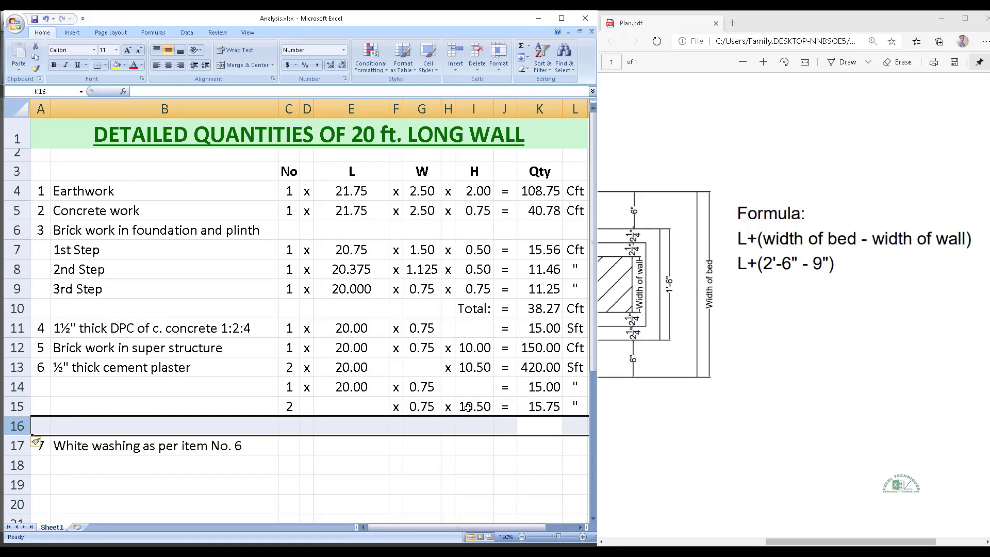
{"action": "key", "text": "Left"}
{"action": "key", "text": "Left"}
{"action": "type", "text": "Tota"}
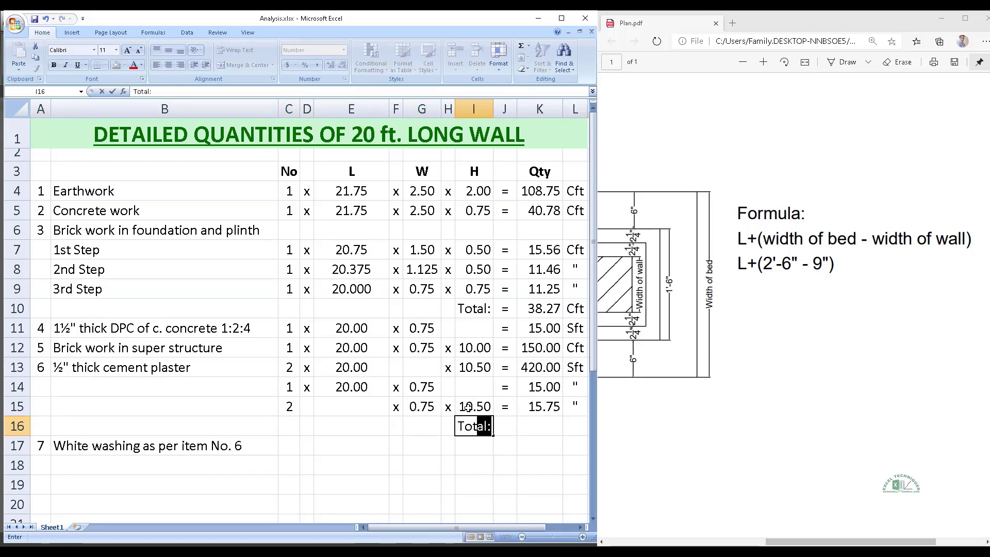
{"action": "type", "text": "l:"}
{"action": "key", "text": "Tab"}
{"action": "type", "text": "="}
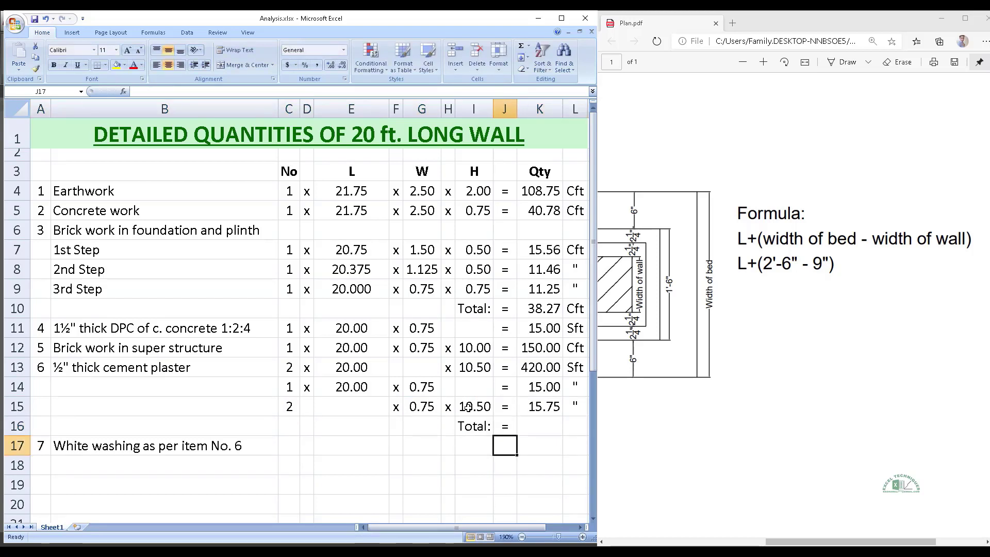
{"action": "key", "text": "Tab"}
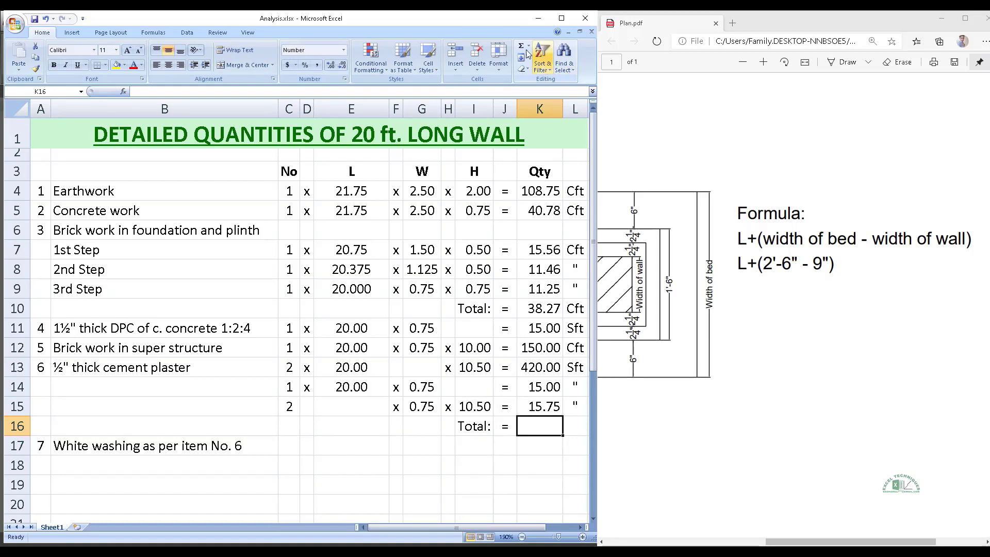
Step: Sum K13:K15 with AutoSum for 450.75 and label it Sft
{"action": "left_click", "coordinate": [521, 46]}
{"action": "left_click_drag", "start_coordinate": [538, 361], "coordinate": [541, 400]}
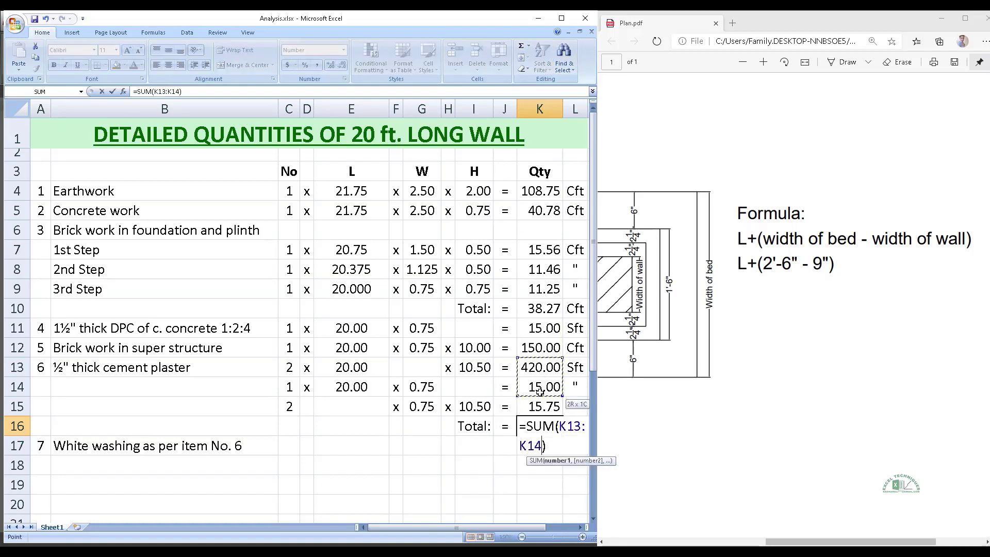
{"action": "key", "text": "Return"}
{"action": "key", "text": "Up"}
{"action": "key", "text": "Right"}
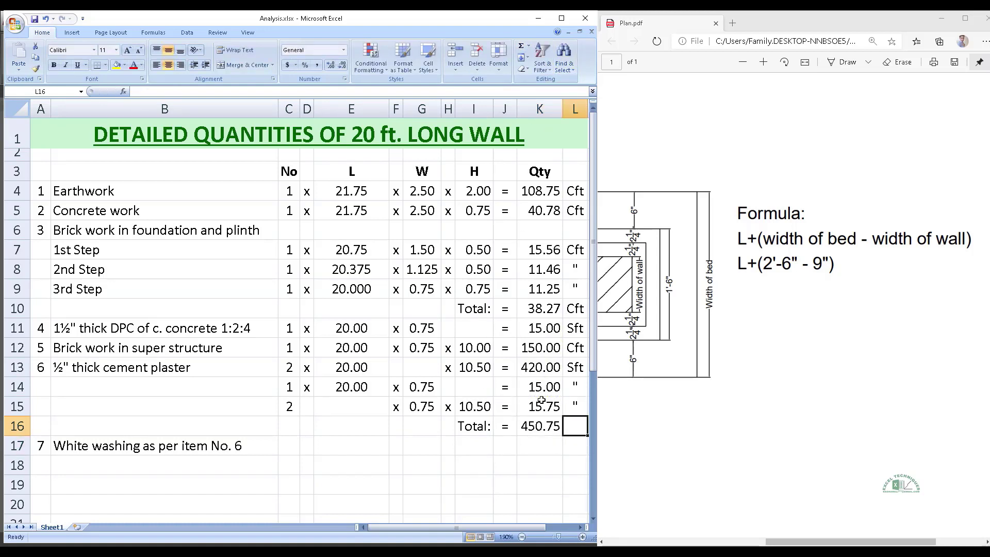
{"action": "type", "text": "Sft"}
{"action": "key", "text": "Return"}
{"action": "key", "text": "Left"}
{"action": "key", "text": "Left"}
{"action": "key", "text": "Left"}
{"action": "key", "text": "Left"}
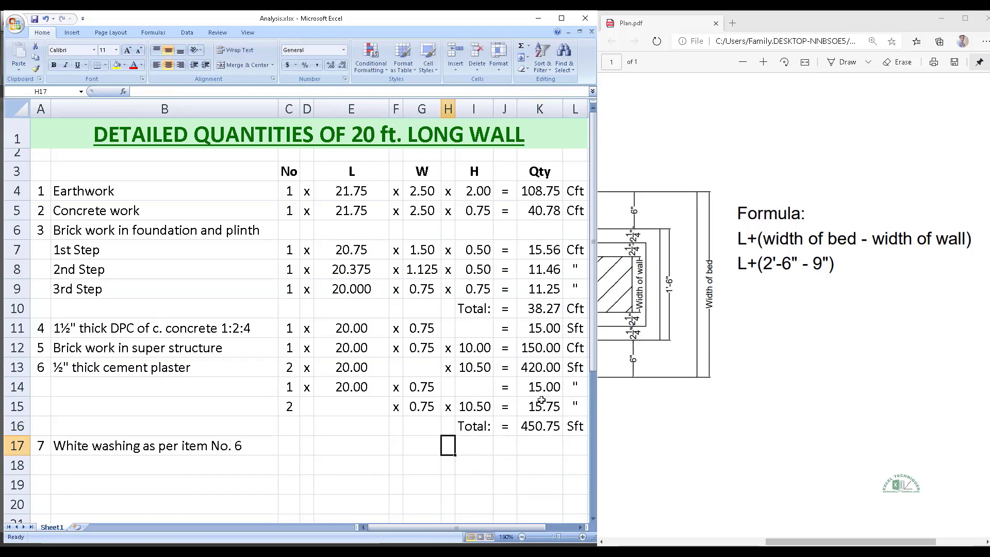
{"action": "key", "text": "Left"}
{"action": "key", "text": "Left"}
{"action": "key", "text": "Left"}
{"action": "key", "text": "Left"}
{"action": "key", "text": "Left"}
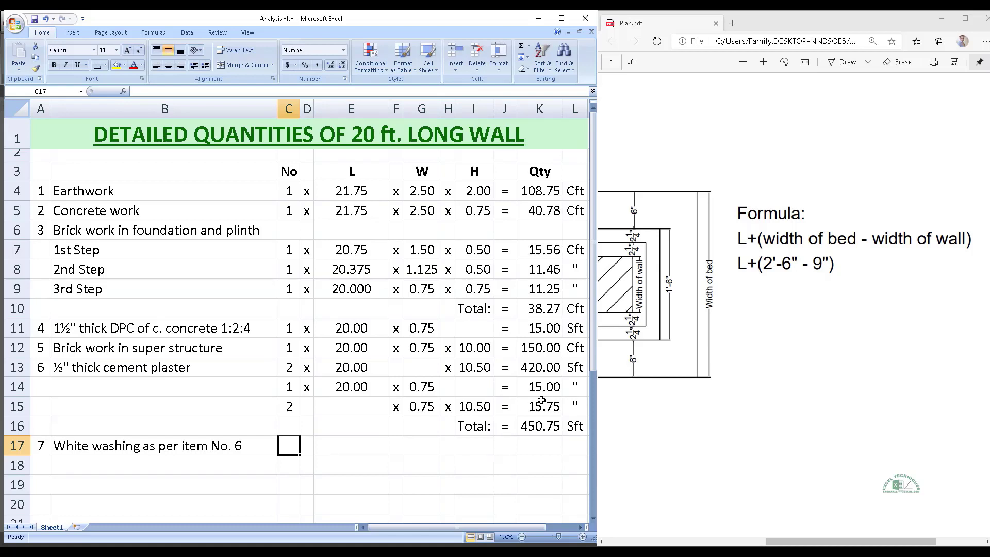
Step: Note 'Same Qty as item 6 above', set K17 =K16 (450.75 Sft), then select C4:K17
{"action": "type", "text": "S"}
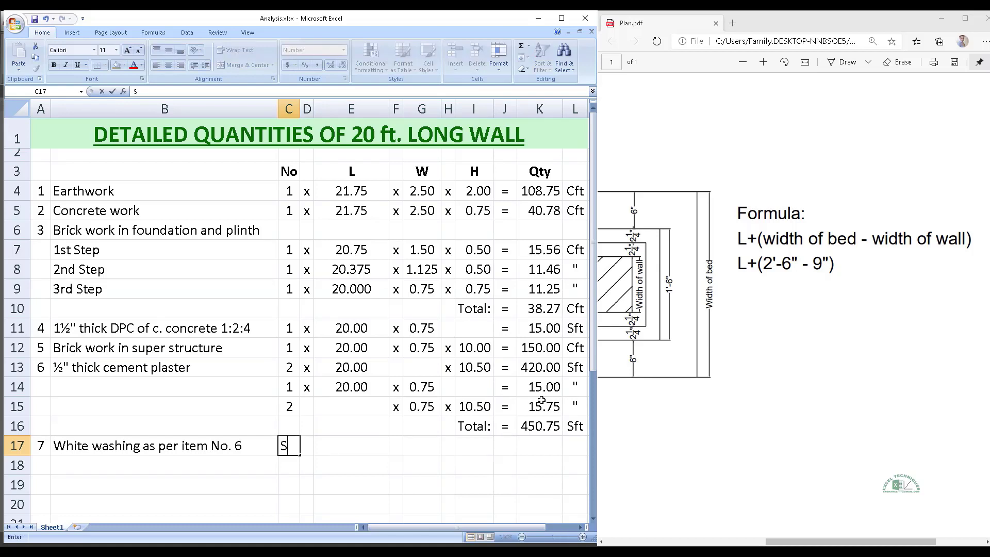
{"action": "type", "text": "ame "}
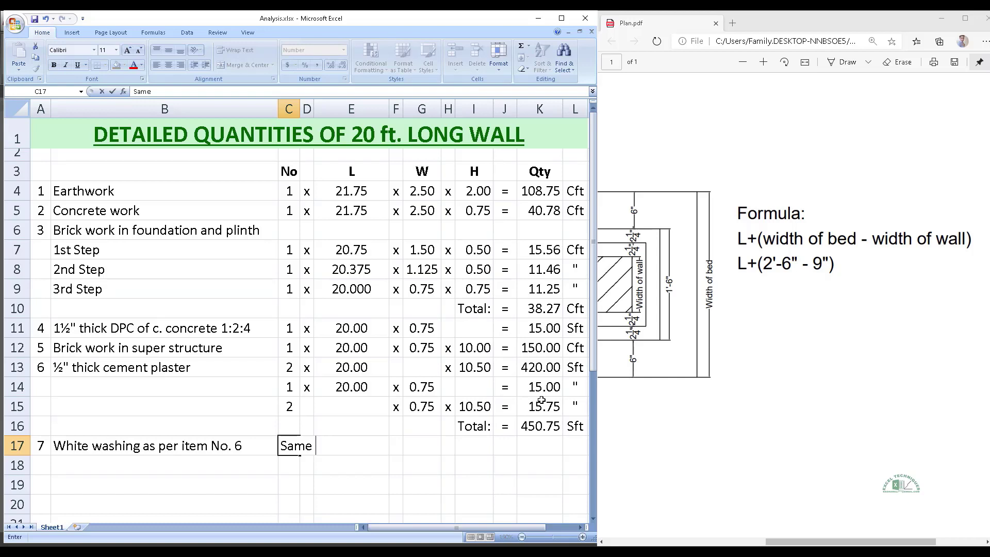
{"action": "type", "text": "Qty as "}
{"action": "type", "text": "item "}
{"action": "type", "text": "6 ab"}
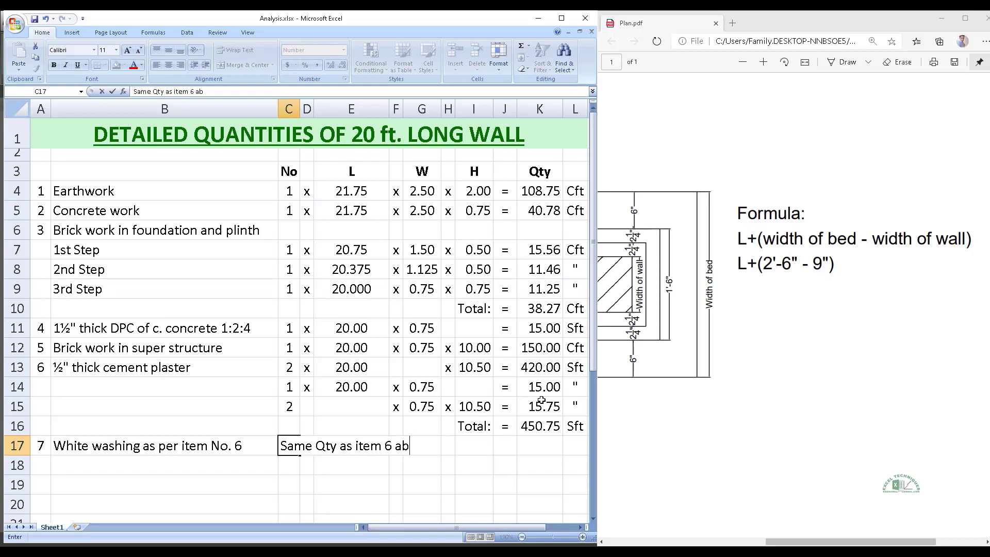
{"action": "type", "text": "ove"}
{"action": "key", "text": "Right"}
{"action": "key", "text": "Right"}
{"action": "key", "text": "Right"}
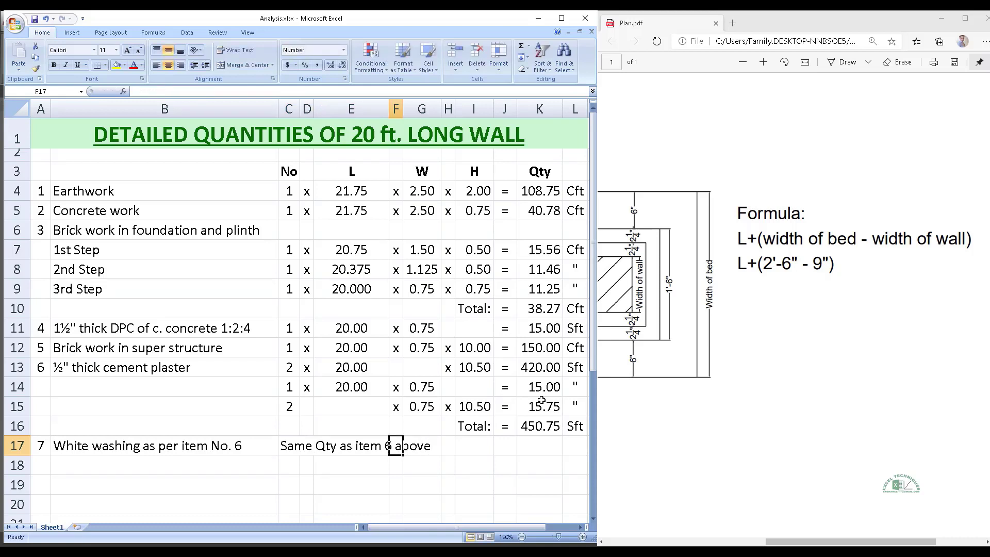
{"action": "key", "text": "Right"}
{"action": "key", "text": "Right"}
{"action": "key", "text": "Right"}
{"action": "key", "text": "Right"}
{"action": "type", "text": "="}
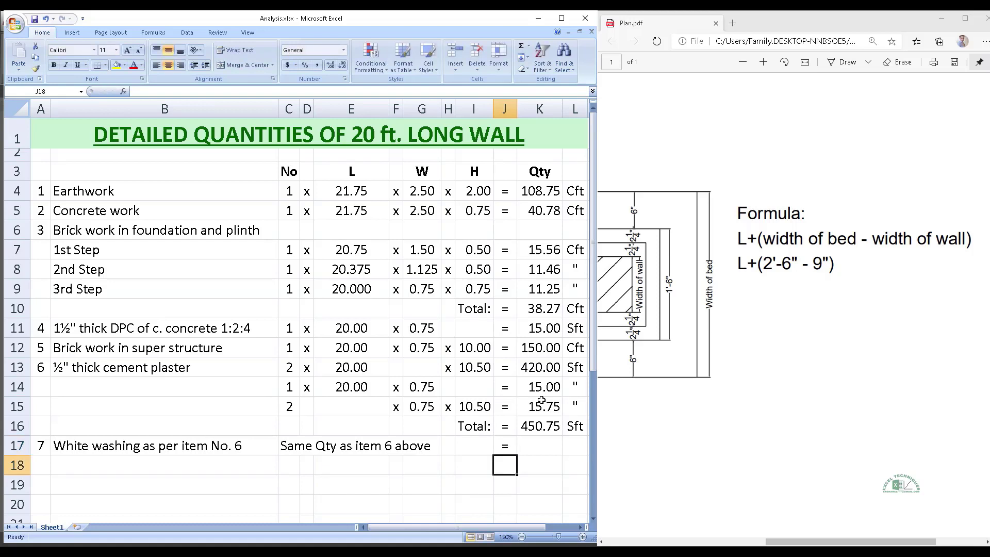
{"action": "key", "text": "Right"}
{"action": "type", "text": "="}
{"action": "key", "text": "Up"}
{"action": "key", "text": "Return"}
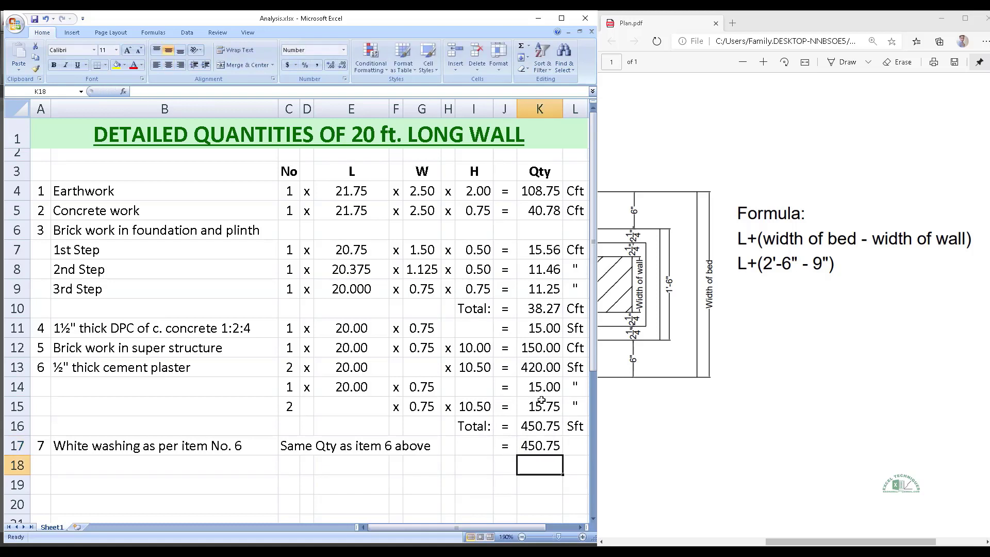
{"action": "key", "text": "Up"}
{"action": "key", "text": "Right"}
{"action": "type", "text": "s"}
{"action": "key", "text": "Left"}
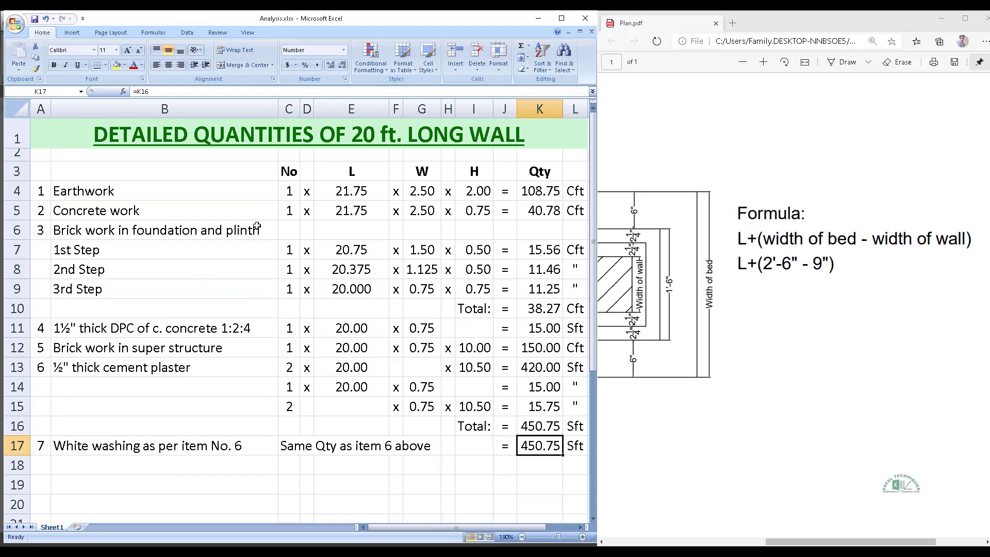
{"action": "left_click_drag", "start_coordinate": [280, 192], "coordinate": [547, 437]}
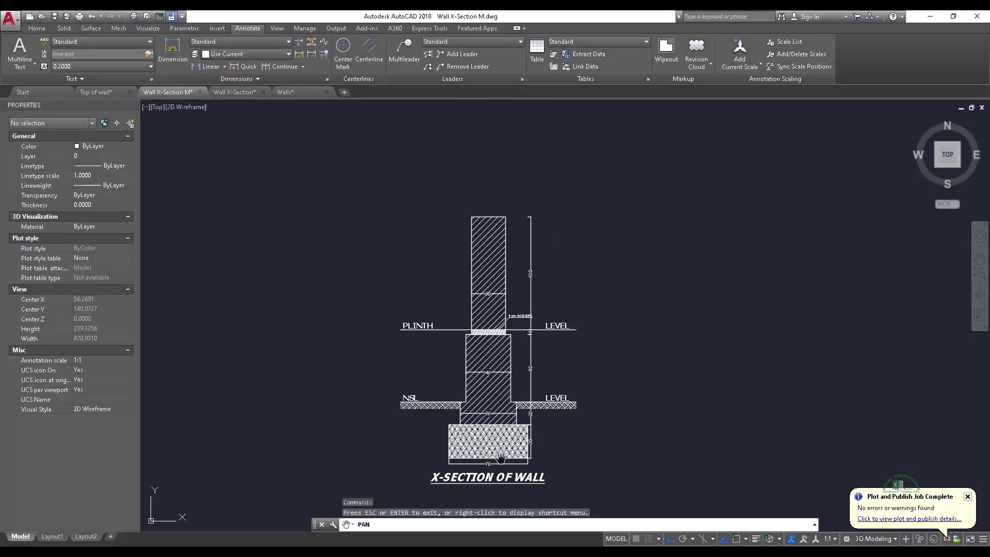
{"action": "left_click_drag", "start_coordinate": [558, 452], "coordinate": [574, 417]}
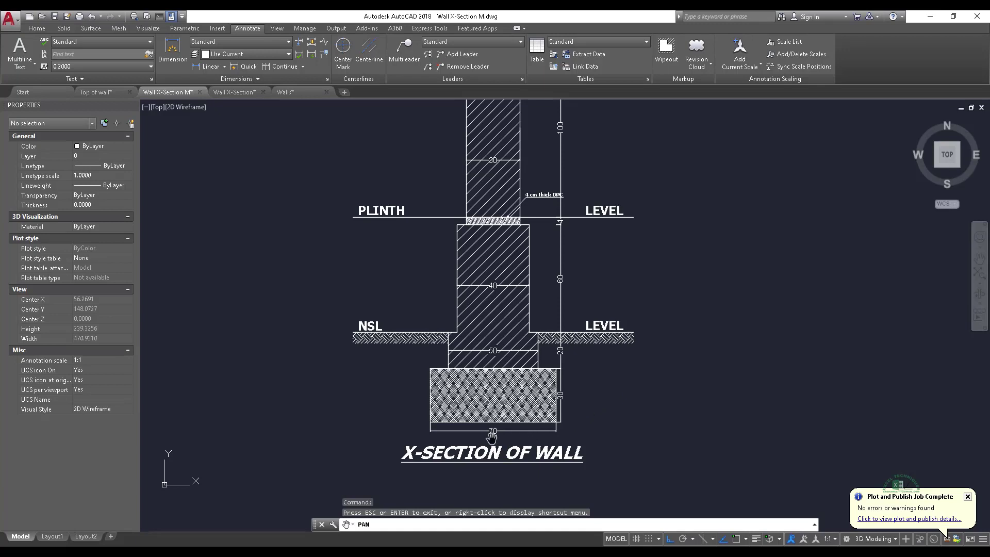
{"action": "left_click_drag", "start_coordinate": [509, 435], "coordinate": [495, 439]}
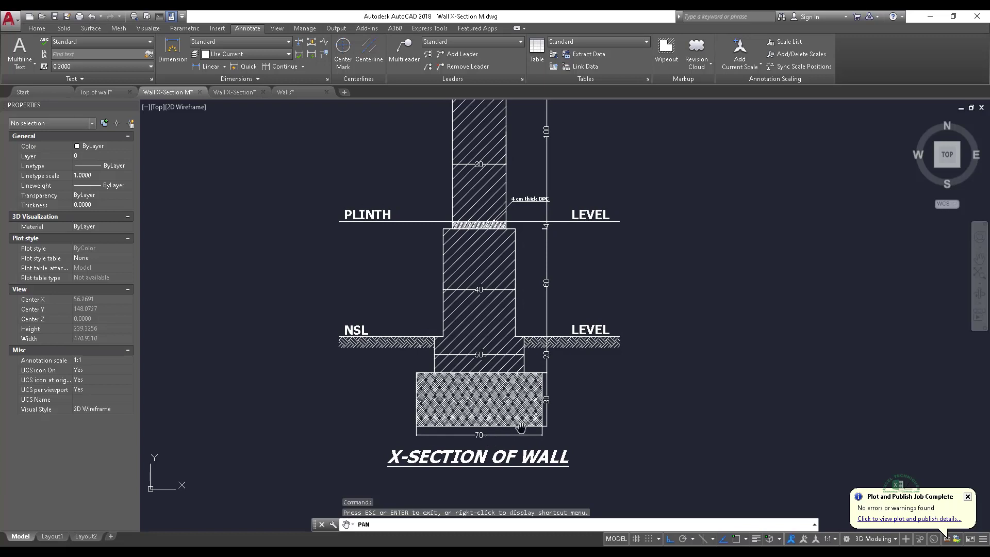
{"action": "left_click_drag", "start_coordinate": [551, 411], "coordinate": [550, 421]}
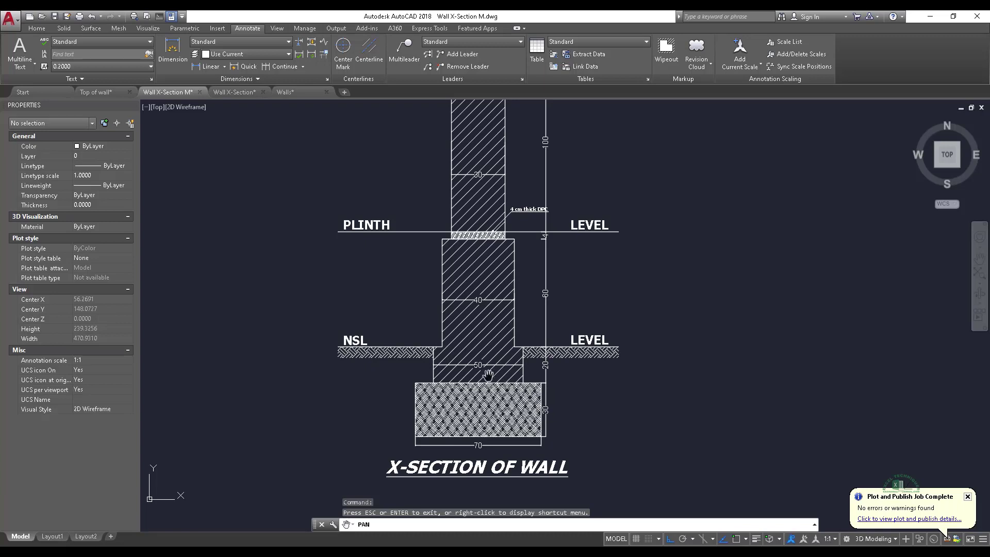
{"action": "left_click_drag", "start_coordinate": [488, 378], "coordinate": [498, 381]}
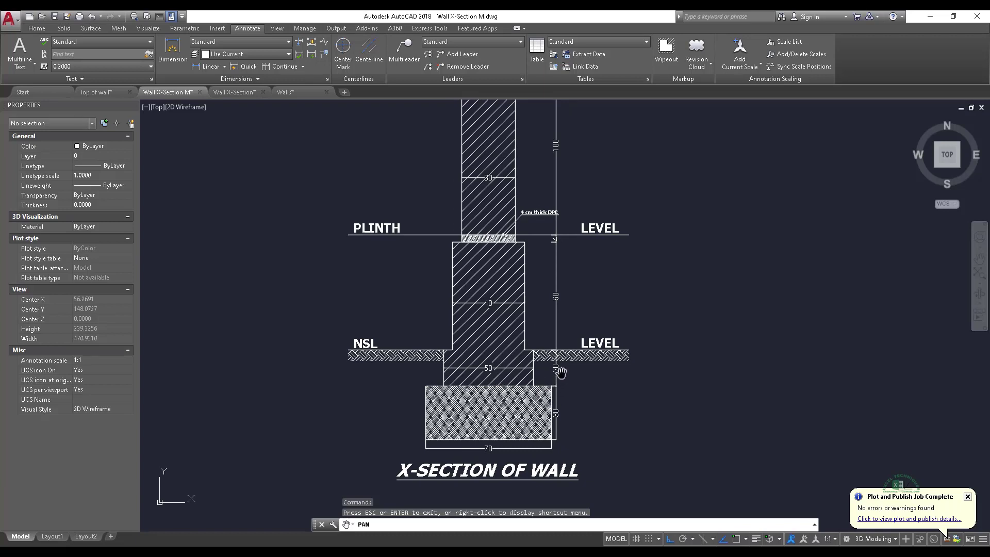
{"action": "left_click_drag", "start_coordinate": [532, 317], "coordinate": [534, 327]}
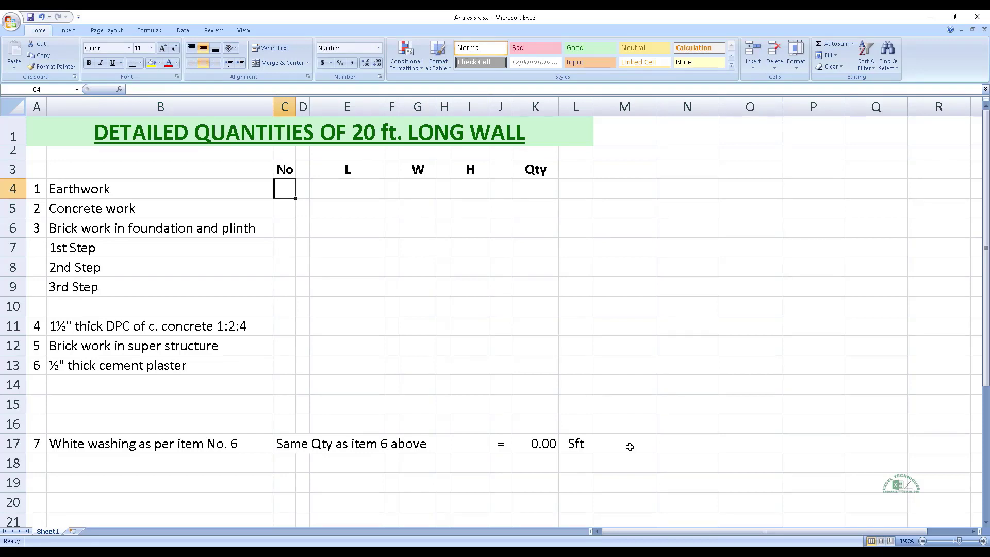
Step: Enter the Earthwork count 1 and length formula =6+0.7-0.3, giving 6.40
{"action": "type", "text": "1"}
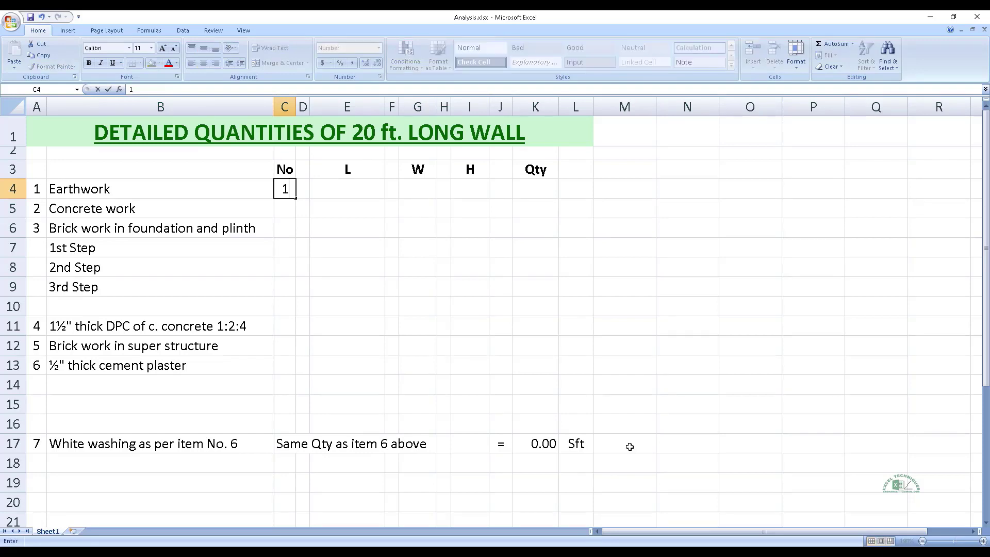
{"action": "key", "text": "Tab"}
{"action": "type", "text": "x"}
{"action": "key", "text": "Tab"}
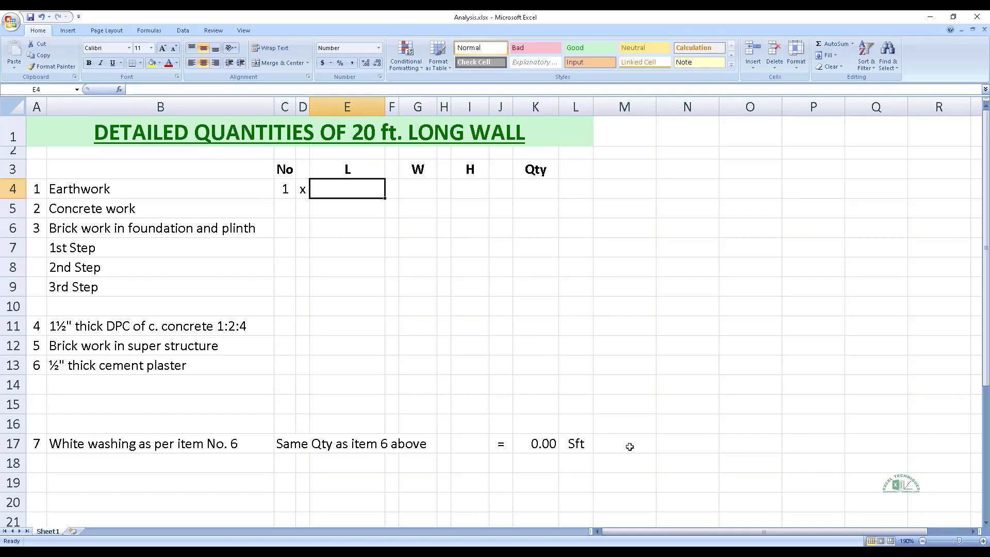
{"action": "type", "text": "=6"}
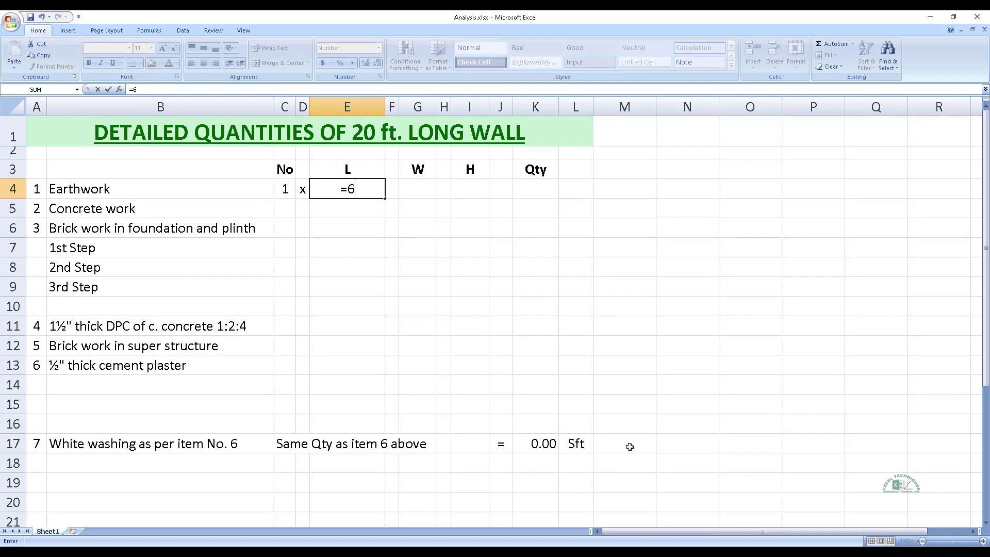
{"action": "type", "text": "+"}
{"action": "type", "text": "0.7"}
{"action": "type", "text": "-"}
{"action": "type", "text": "0"}
{"action": "type", "text": ".3"}
{"action": "key", "text": "ctrl+Return"}
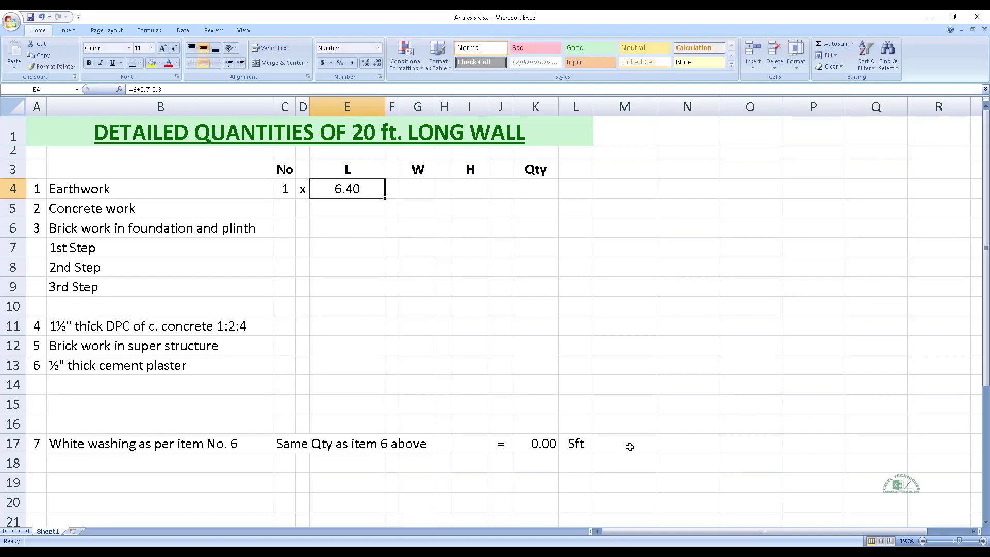
Step: Add the x separators, width 0.70, height 0.50 and the equals sign for Earthwork
{"action": "key", "text": "Right"}
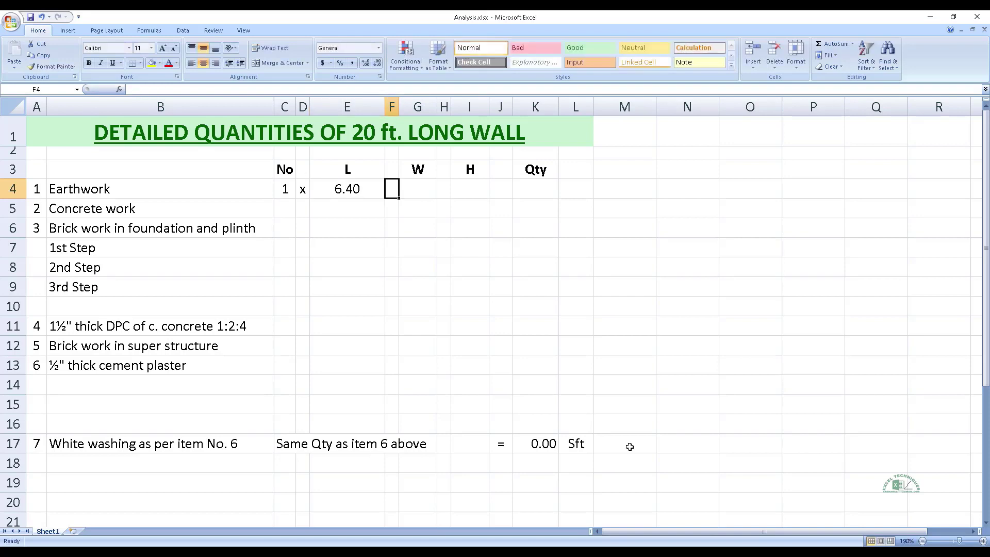
{"action": "type", "text": "x"}
{"action": "key", "text": "Right"}
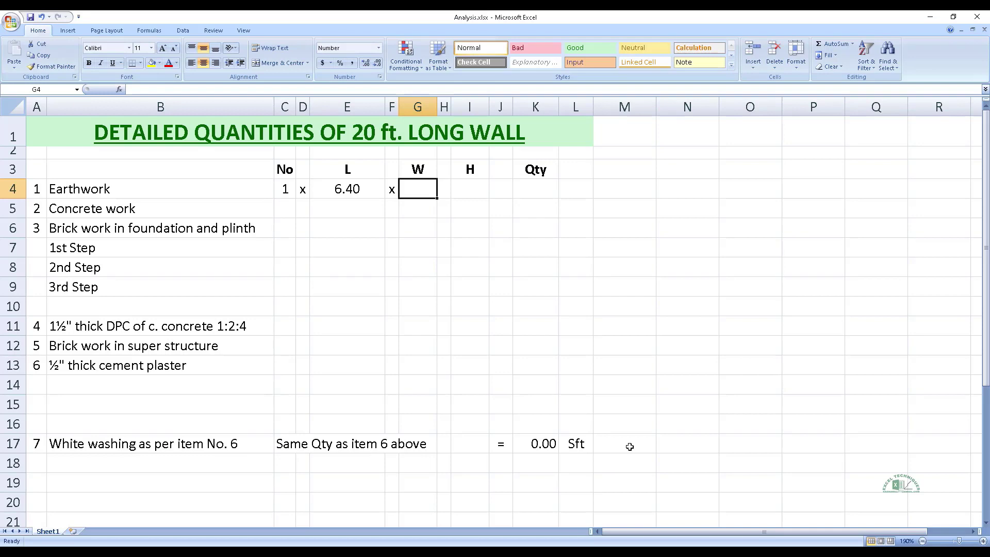
{"action": "type", "text": "0.7"}
{"action": "key", "text": "Right"}
{"action": "type", "text": "x"}
{"action": "key", "text": "Tab"}
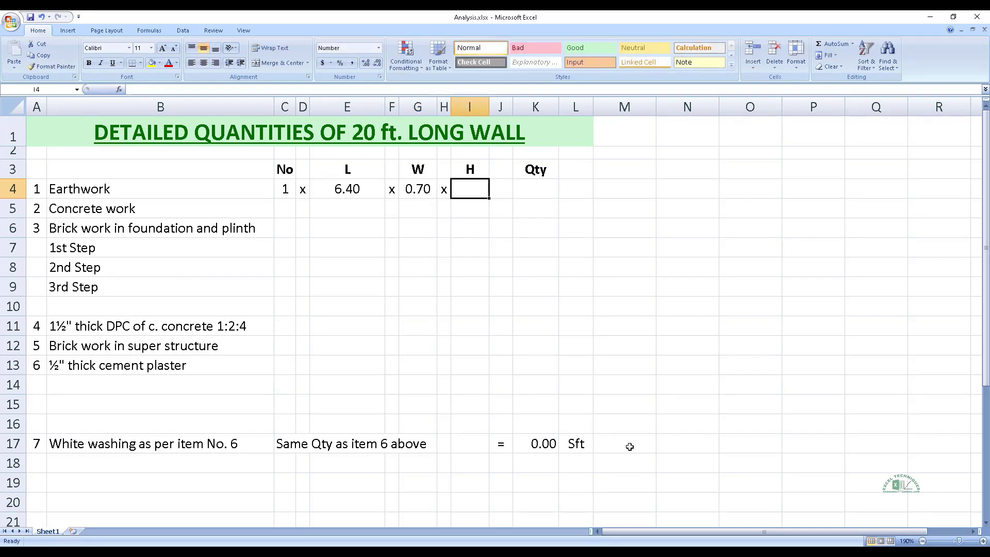
{"action": "type", "text": ".5"}
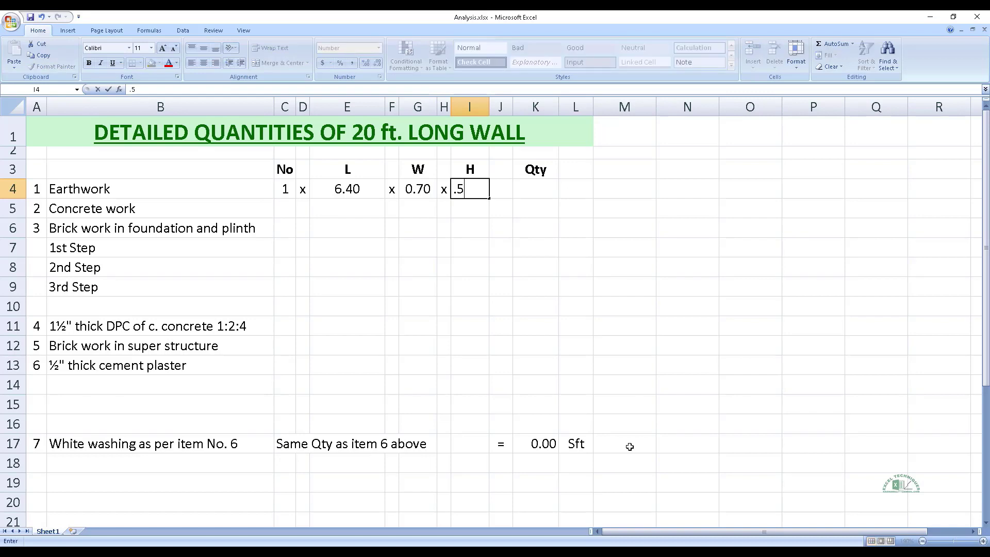
{"action": "key", "text": "Tab"}
{"action": "type", "text": "="}
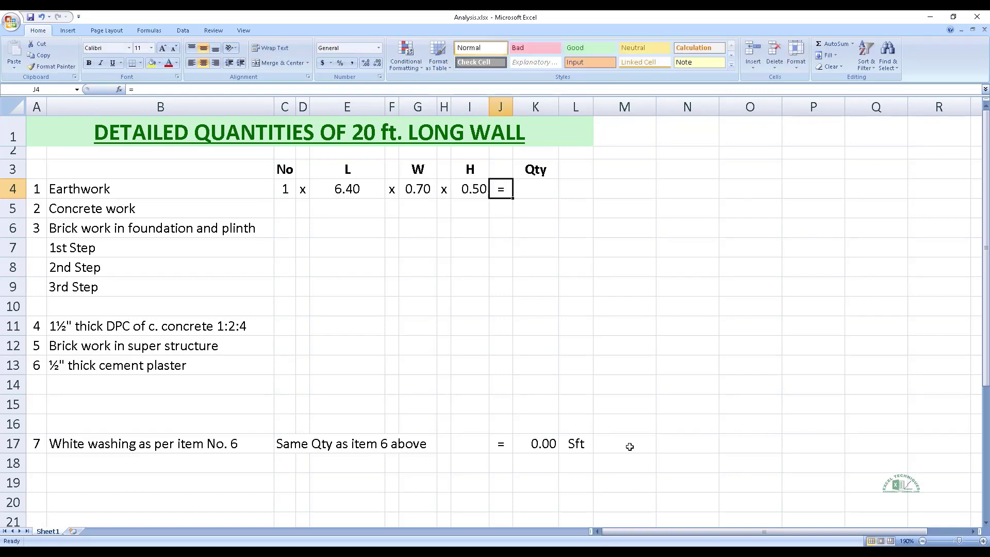
{"action": "key", "text": "Tab"}
Step: Enter the Earthwork quantity formula =C4*E4*G4*I4, giving 2.24
{"action": "type", "text": "="}
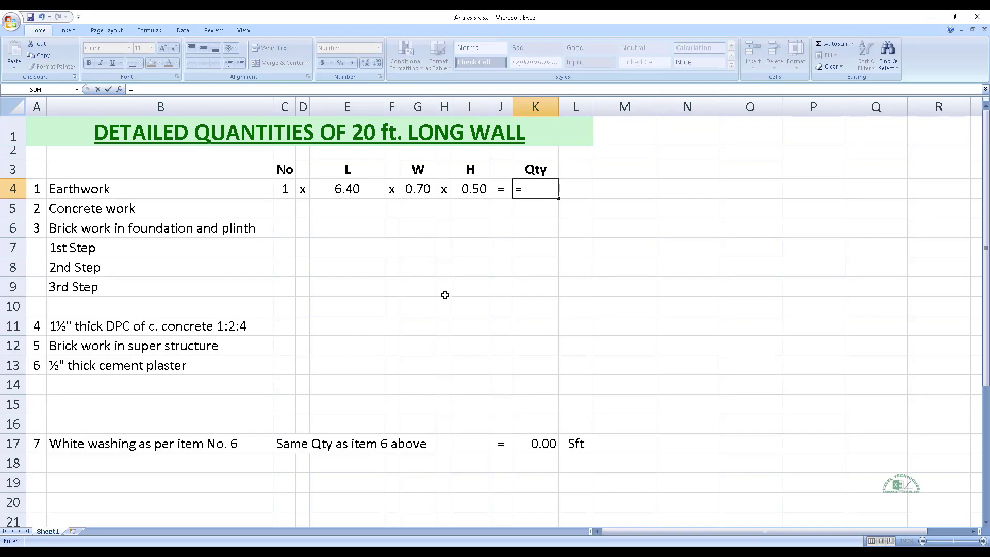
{"action": "left_click", "coordinate": [290, 187]}
{"action": "type", "text": "*"}
{"action": "left_click", "coordinate": [347, 189]}
{"action": "type", "text": "*"}
{"action": "left_click", "coordinate": [418, 189]}
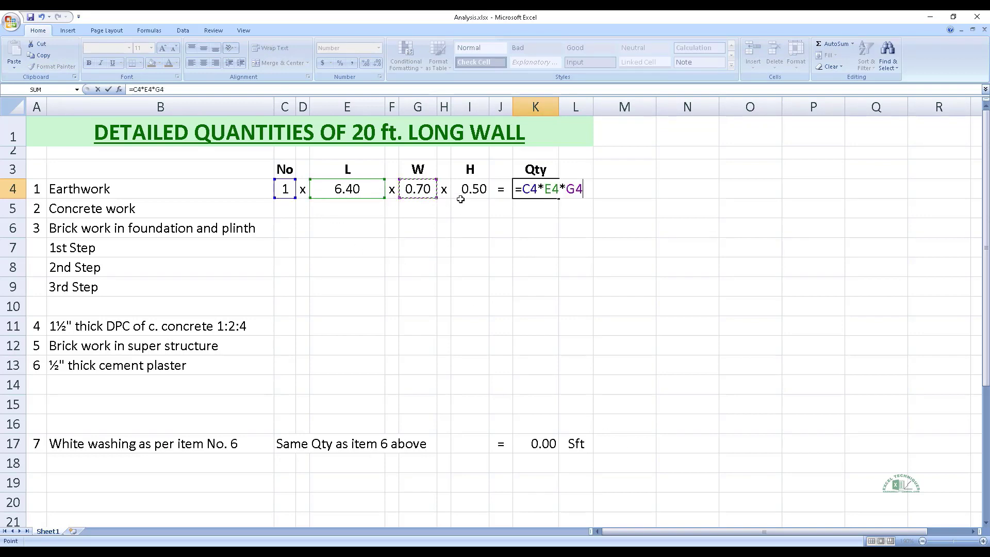
{"action": "type", "text": "*"}
{"action": "left_click", "coordinate": [468, 189]}
{"action": "key", "text": "Return"}
Step: Set the Earthwork unit in L4 to 'Cum'
{"action": "key", "text": "Up"}
{"action": "key", "text": "Right"}
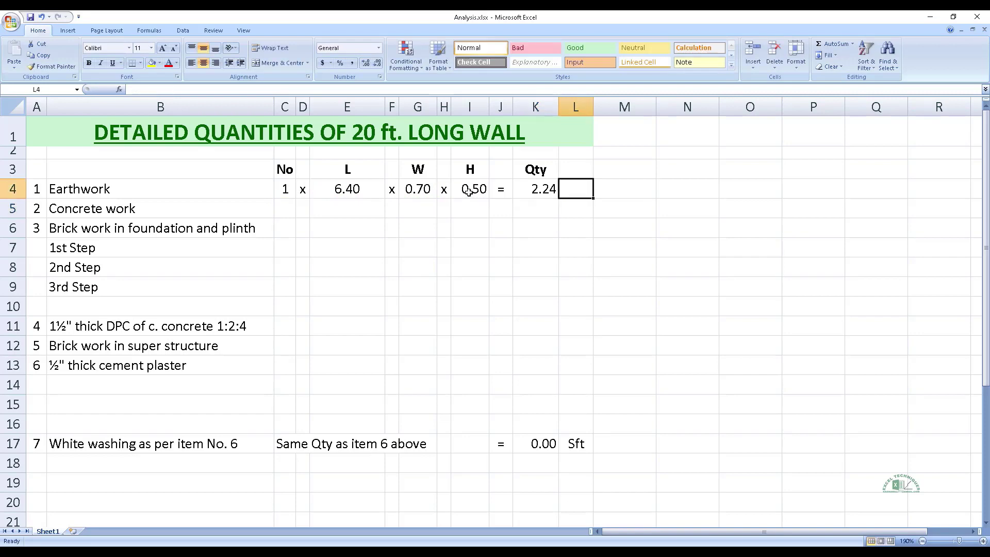
{"action": "type", "text": "Cf"}
{"action": "key", "text": "BackSpace"}
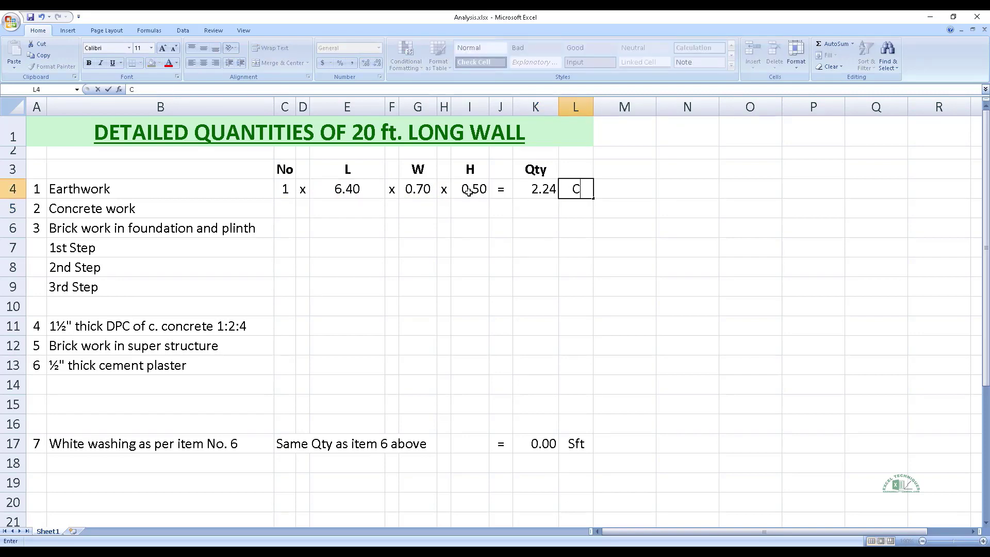
{"action": "type", "text": "um"}
{"action": "key", "text": "Return"}
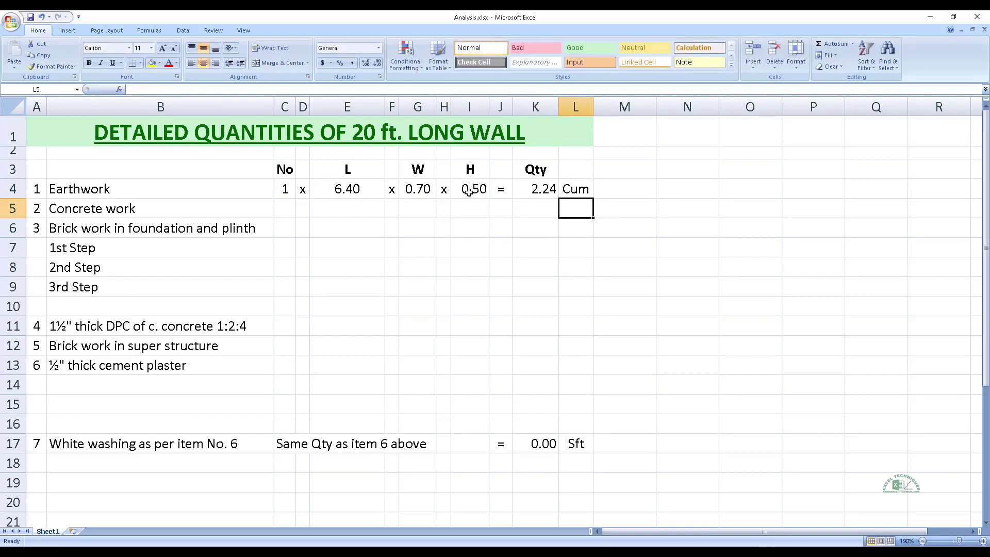
{"action": "key", "text": "Left"}
{"action": "key", "text": "Left"}
{"action": "key", "text": "Left"}
{"action": "key", "text": "Left"}
{"action": "key", "text": "Left"}
{"action": "key", "text": "Left"}
{"action": "key", "text": "Left"}
{"action": "key", "text": "Left"}
{"action": "key", "text": "Left"}
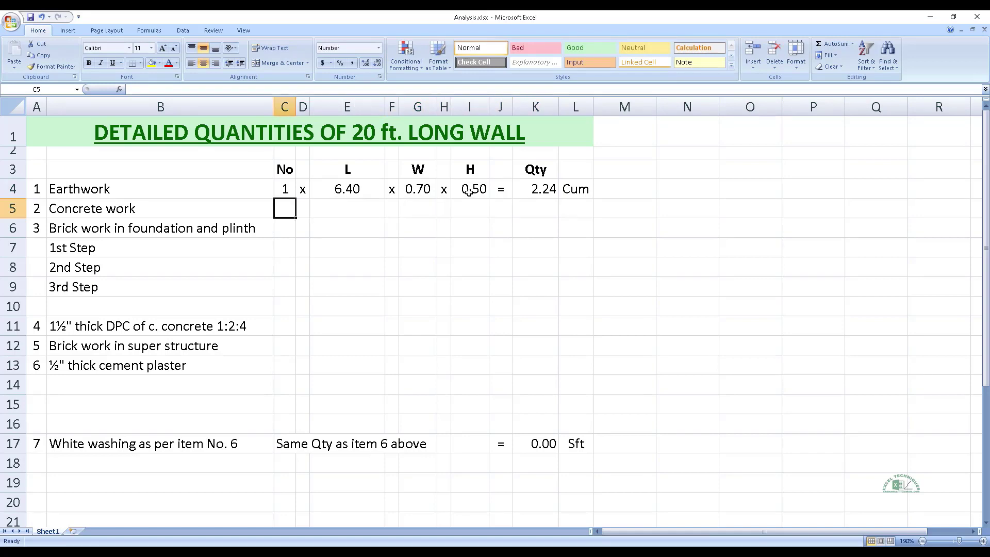
Step: Enter count 1 and link the Concrete work length to the Earthwork length (=E4)
{"action": "type", "text": "1"}
{"action": "key", "text": "Right"}
{"action": "type", "text": "x"}
Step: Link the Concrete work width to =G4 and set its height to 0.30
{"action": "key", "text": "Right"}
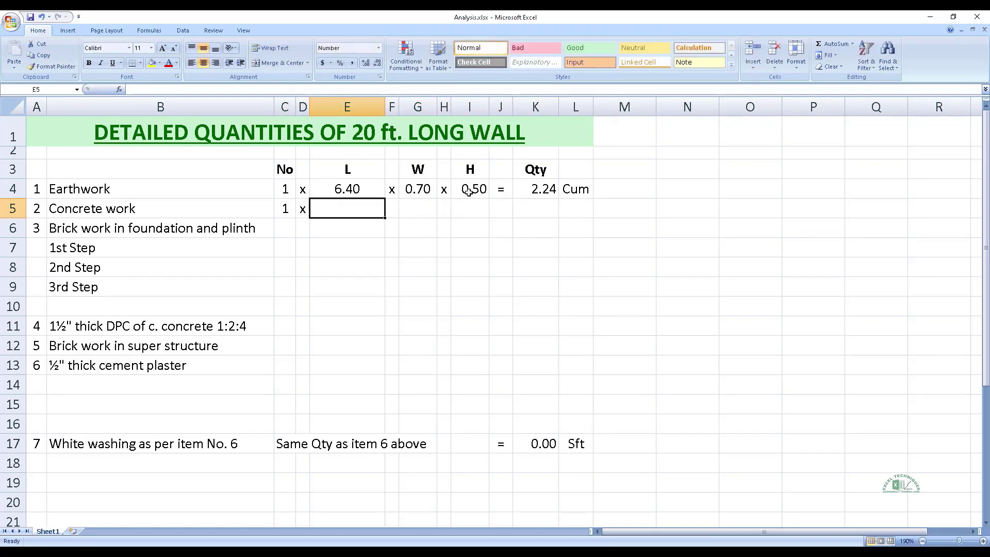
{"action": "type", "text": "="}
{"action": "key", "text": "Up"}
{"action": "key", "text": "Return"}
{"action": "key", "text": "Up"}
{"action": "key", "text": "Right"}
{"action": "type", "text": "x"}
{"action": "key", "text": "Right"}
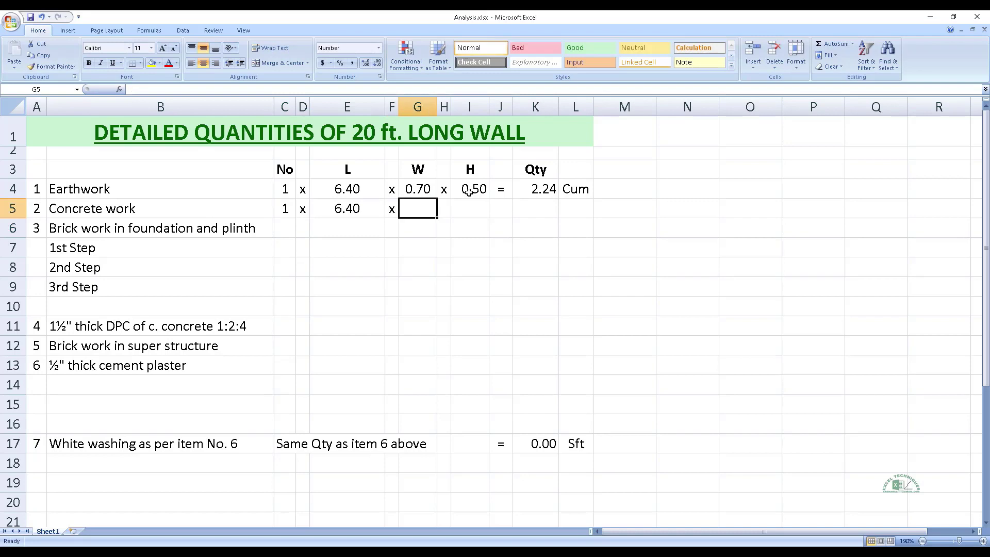
{"action": "type", "text": "="}
{"action": "key", "text": "Up"}
{"action": "key", "text": "Return"}
{"action": "key", "text": "Up"}
{"action": "key", "text": "Right"}
{"action": "type", "text": "x"}
{"action": "key", "text": "Right"}
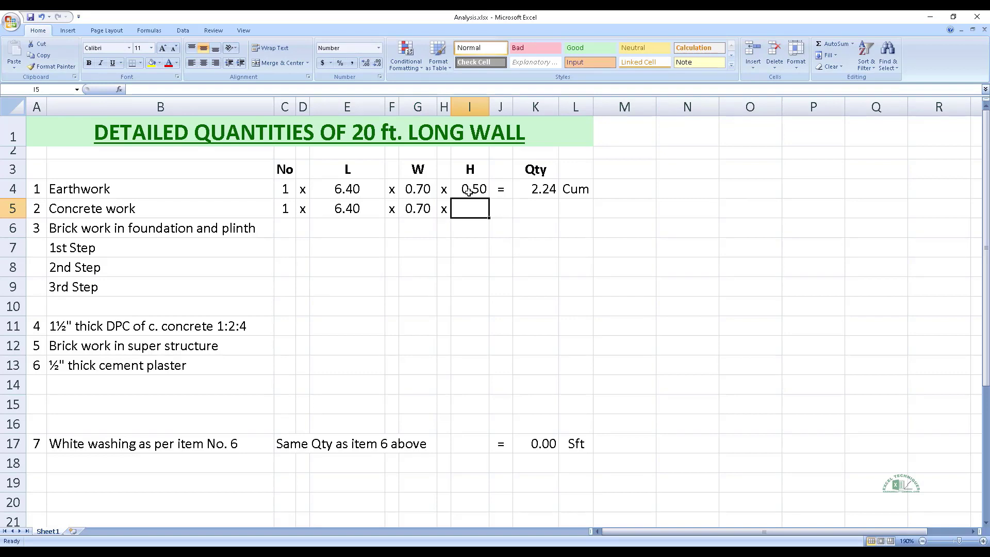
{"action": "type", "text": "="}
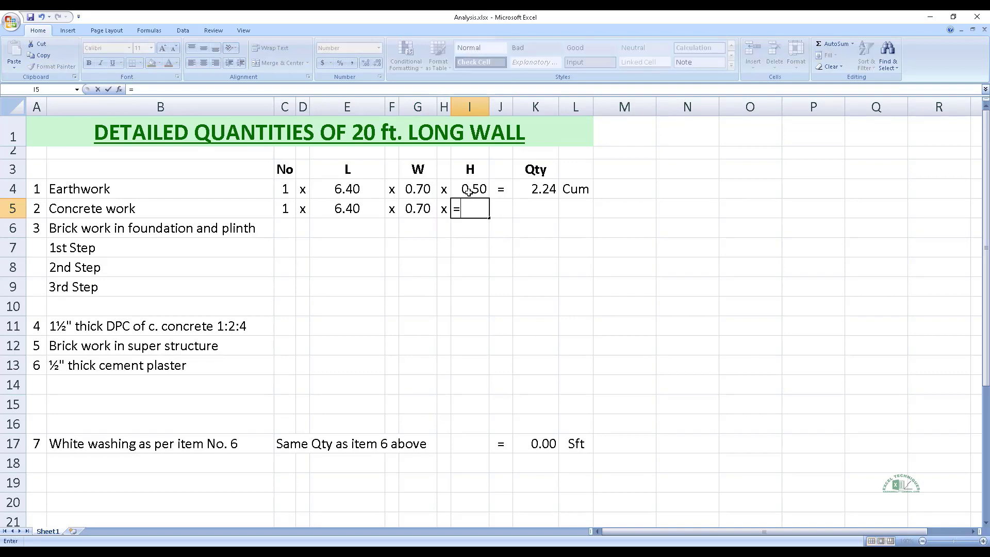
{"action": "type", "text": "0.3"}
{"action": "key", "text": "Right"}
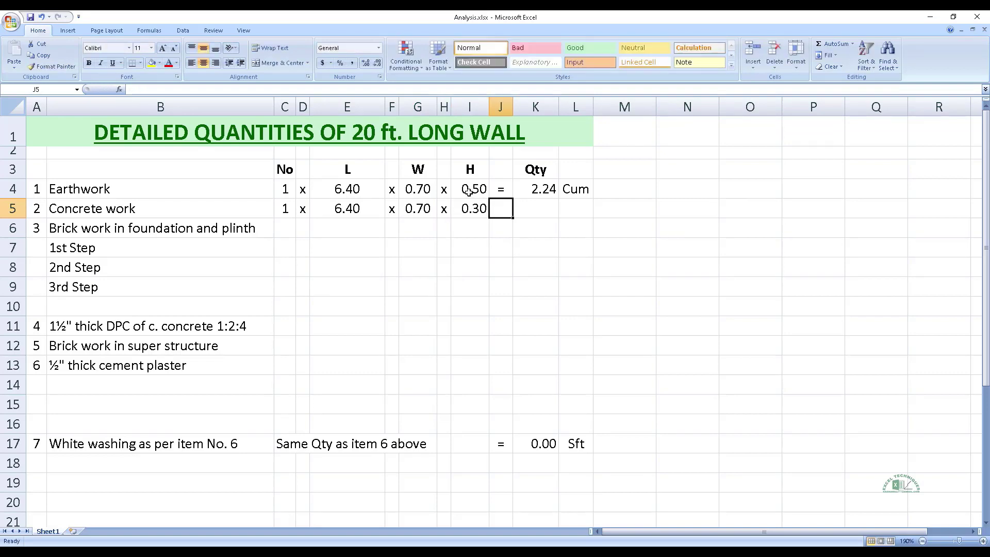
Step: Copy the Earthwork equals sign and quantity formula into the Concrete work row, giving 1.34
{"action": "key", "text": "Up"}
{"action": "key", "text": "shift+Right"}
{"action": "key", "text": "ctrl+c"}
{"action": "key", "text": "Down"}
{"action": "key", "text": "ctrl+v"}
Step: Enter a ditto mark (") as the Concrete work unit
{"action": "key", "text": "Right"}
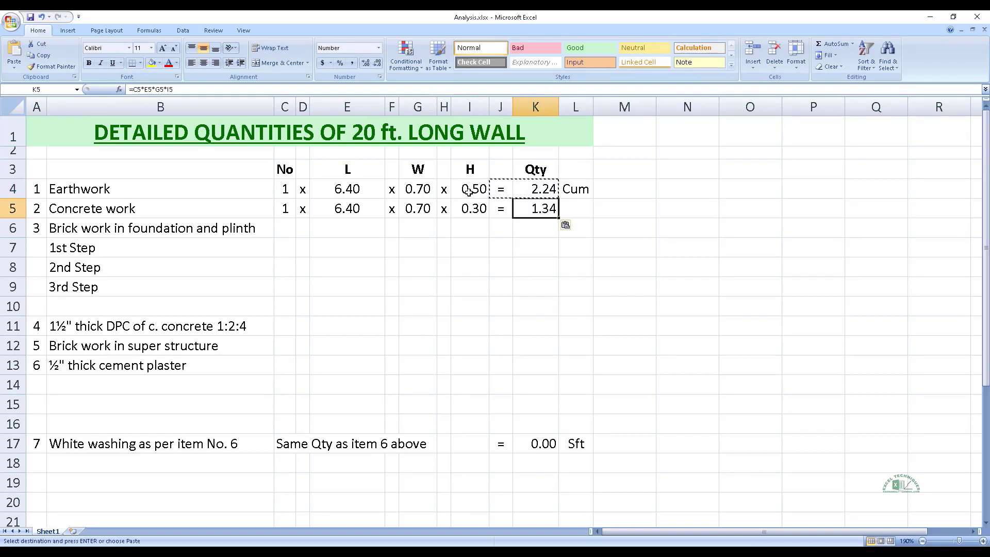
{"action": "key", "text": "Right"}
{"action": "type", "text": "\""}
{"action": "key", "text": "Return"}
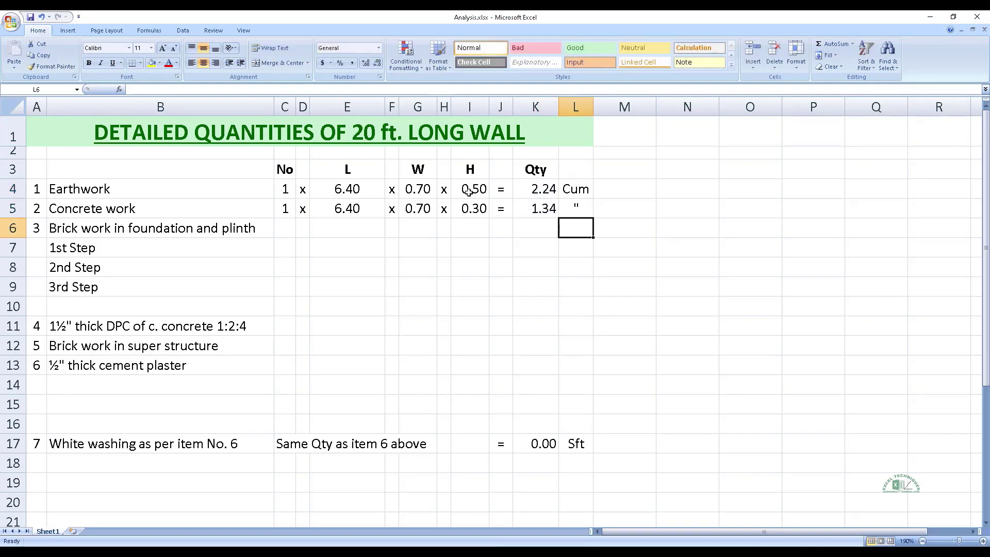
{"action": "key", "text": "Left"}
{"action": "key", "text": "Left"}
{"action": "key", "text": "Left"}
{"action": "key", "text": "Left"}
{"action": "key", "text": "Left"}
{"action": "key", "text": "Left"}
{"action": "key", "text": "Left"}
{"action": "key", "text": "Left"}
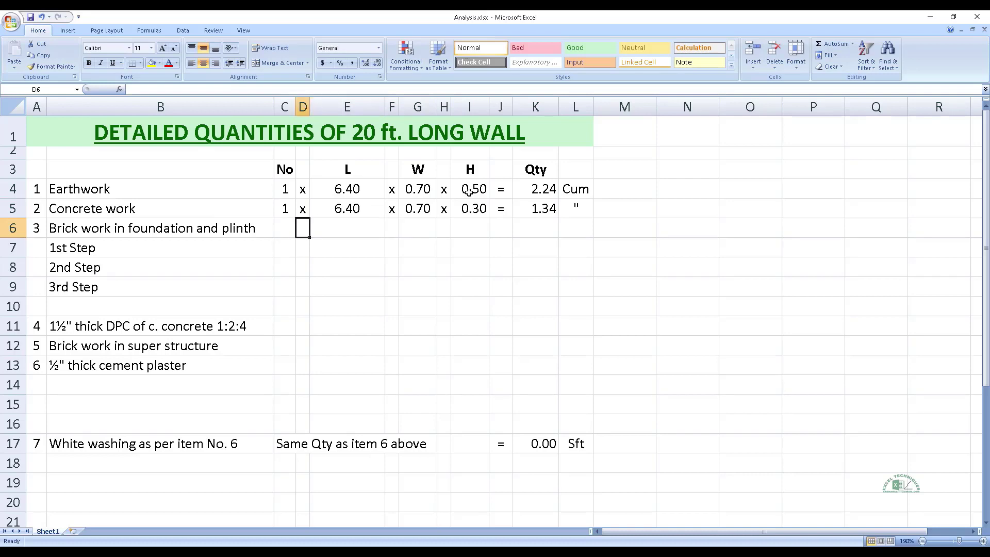
{"action": "key", "text": "Left"}
{"action": "key", "text": "Down"}
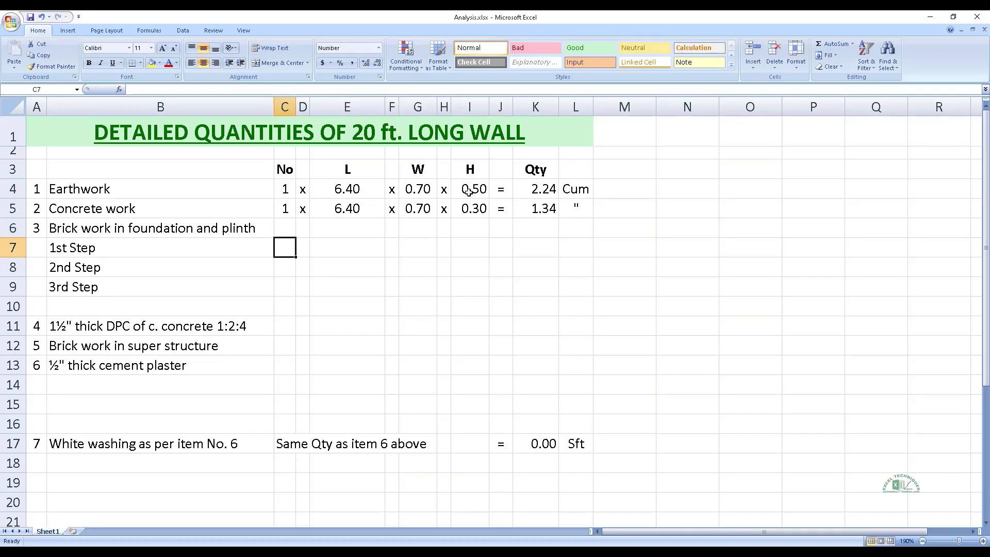
Step: Enter the 1st Step count 1 and length formula =6+0.5-0.3, giving 6.20
{"action": "type", "text": "1"}
{"action": "key", "text": "Right"}
{"action": "type", "text": "x"}
{"action": "key", "text": "Right"}
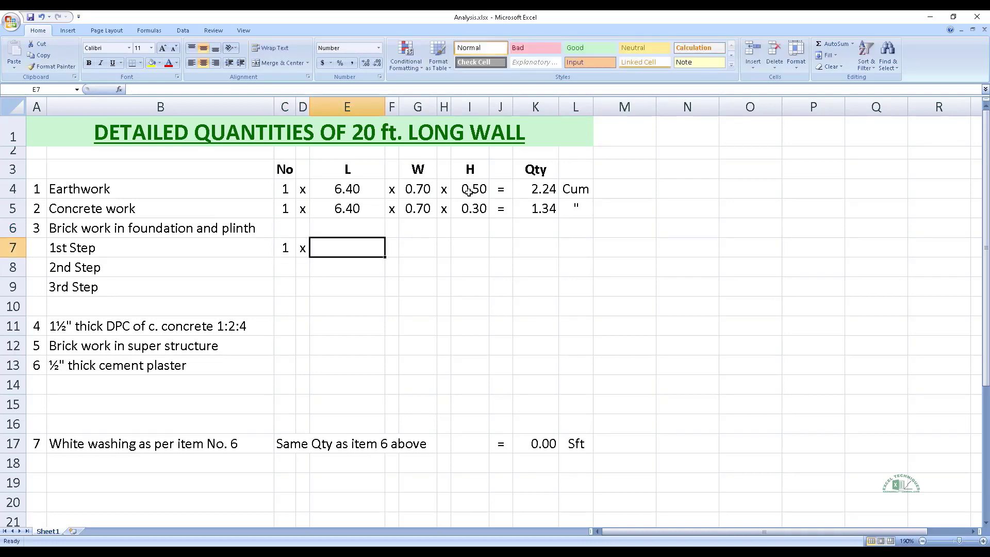
{"action": "type", "text": "=6"}
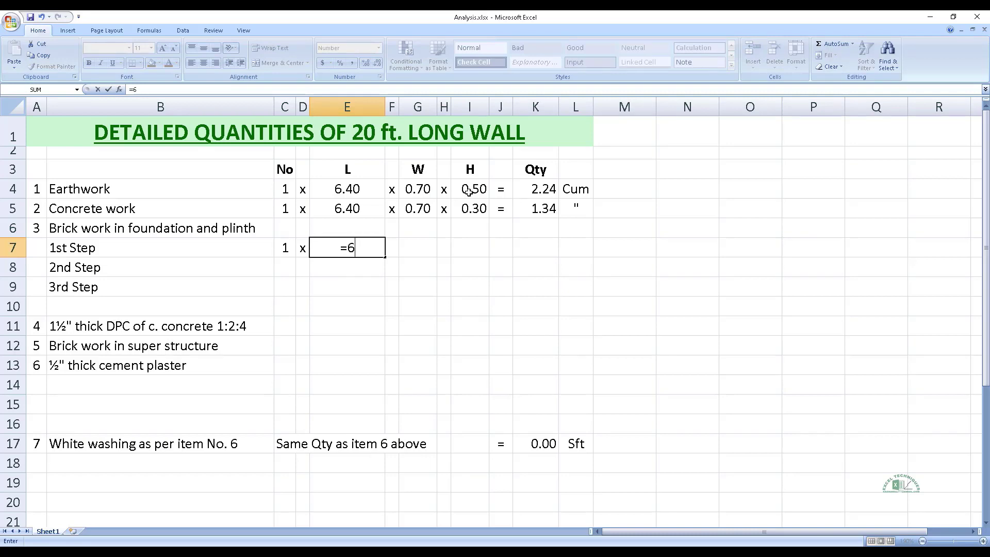
{"action": "type", "text": "+"}
{"action": "type", "text": "0.5"}
{"action": "type", "text": "-0.3"}
{"action": "key", "text": "ctrl+Return"}
Step: Add the x separators with width 0.50 and height 0.20 for the 1st Step
{"action": "key", "text": "Tab"}
{"action": "type", "text": "x"}
{"action": "key", "text": "Tab"}
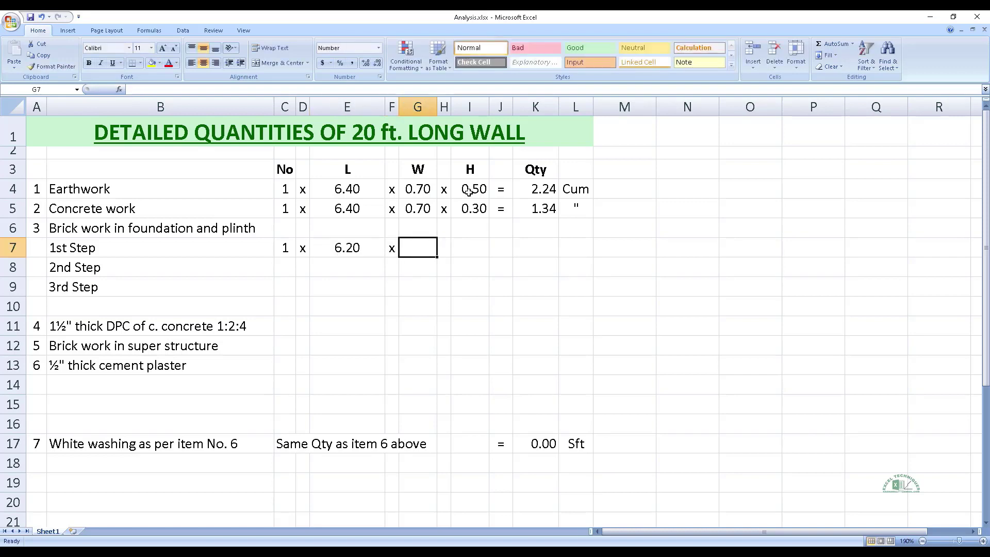
{"action": "type", "text": ".5"}
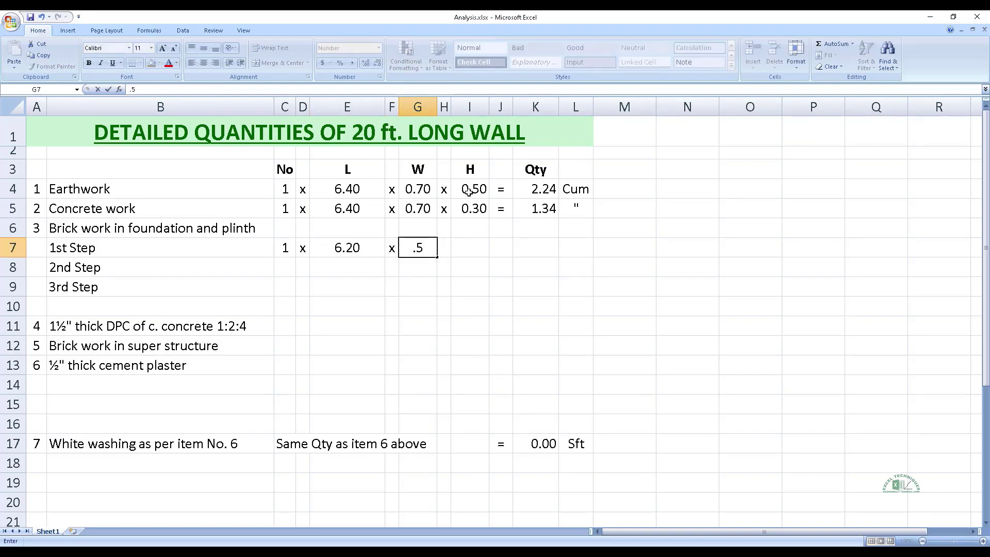
{"action": "key", "text": "Tab"}
{"action": "type", "text": "x"}
{"action": "key", "text": "Tab"}
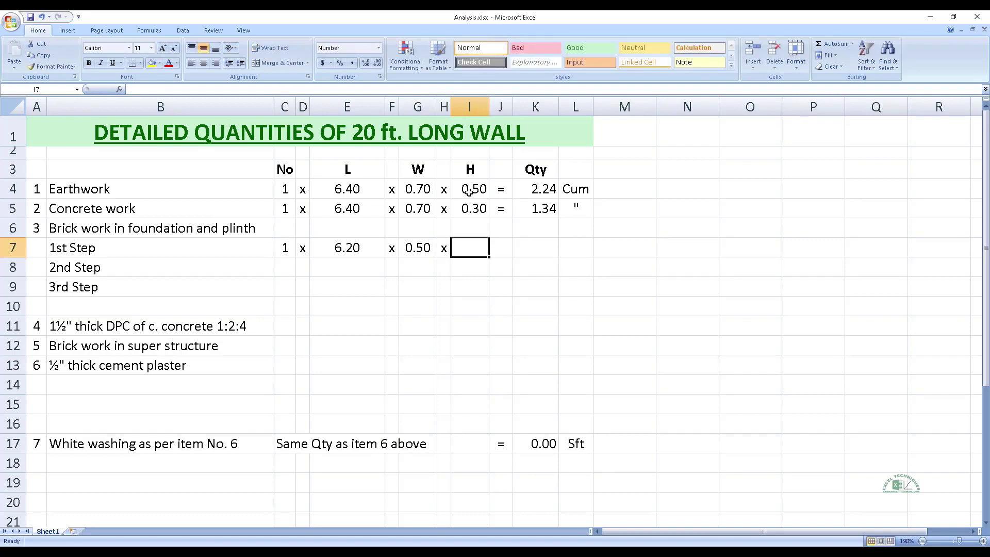
{"action": "type", "text": ".2"}
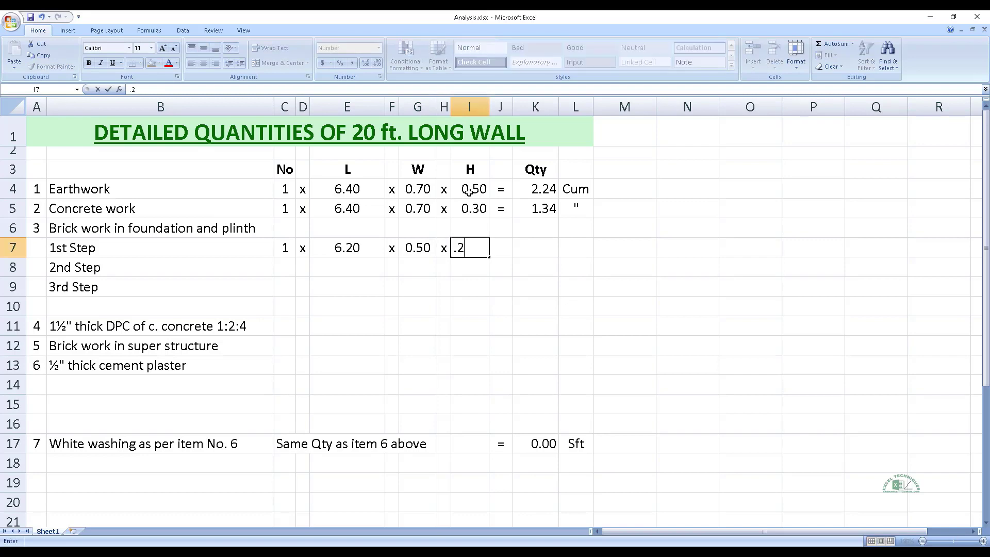
{"action": "key", "text": "Tab"}
Step: Copy the Earthwork equals, quantity formula and unit into the 1st Step row, giving 0.62 Cum
{"action": "key", "text": "Up"}
{"action": "key", "text": "Up"}
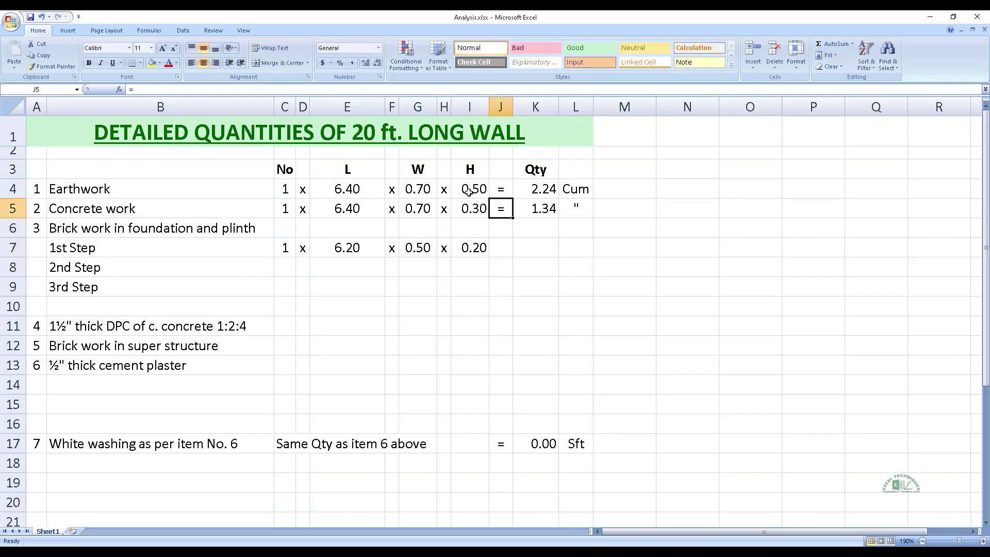
{"action": "key", "text": "Up"}
{"action": "key", "text": "shift+Right"}
{"action": "key", "text": "shift+Right"}
{"action": "key", "text": "ctrl+c"}
{"action": "key", "text": "Down"}
{"action": "key", "text": "Down"}
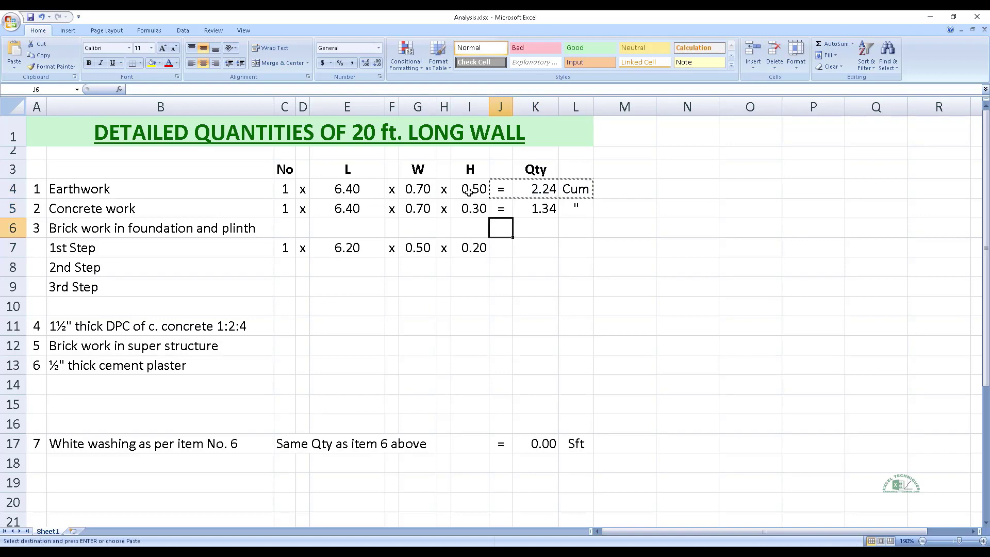
{"action": "key", "text": "Down"}
{"action": "key", "text": "ctrl+v"}
Step: Replace the Concrete work unit with 'Cum'
{"action": "key", "text": "Right"}
{"action": "key", "text": "Up"}
{"action": "key", "text": "Up"}
{"action": "key", "text": "Right"}
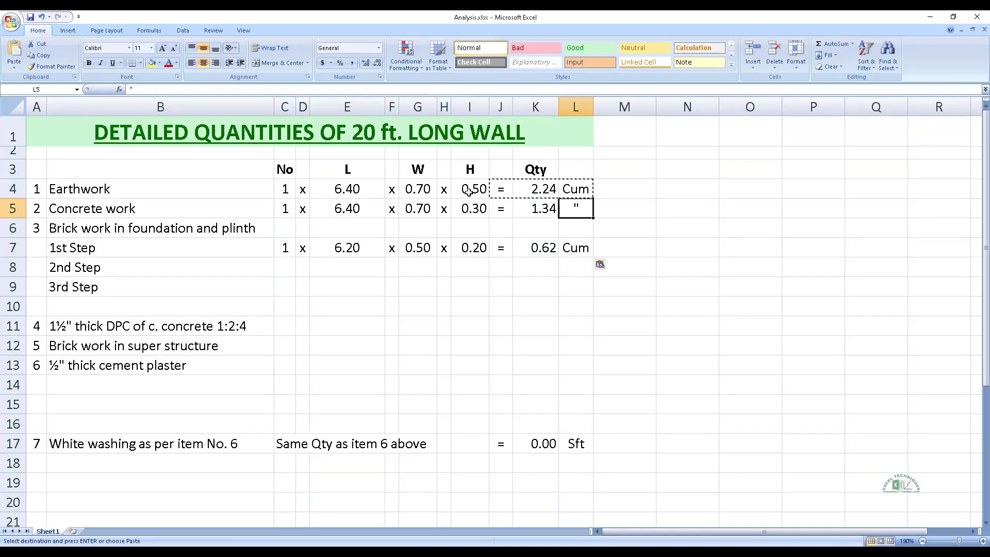
{"action": "type", "text": "Cum"}
{"action": "key", "text": "Return"}
{"action": "key", "text": "Down"}
{"action": "key", "text": "Down"}
{"action": "key", "text": "Left"}
{"action": "key", "text": "Left"}
{"action": "key", "text": "Left"}
{"action": "key", "text": "Left"}
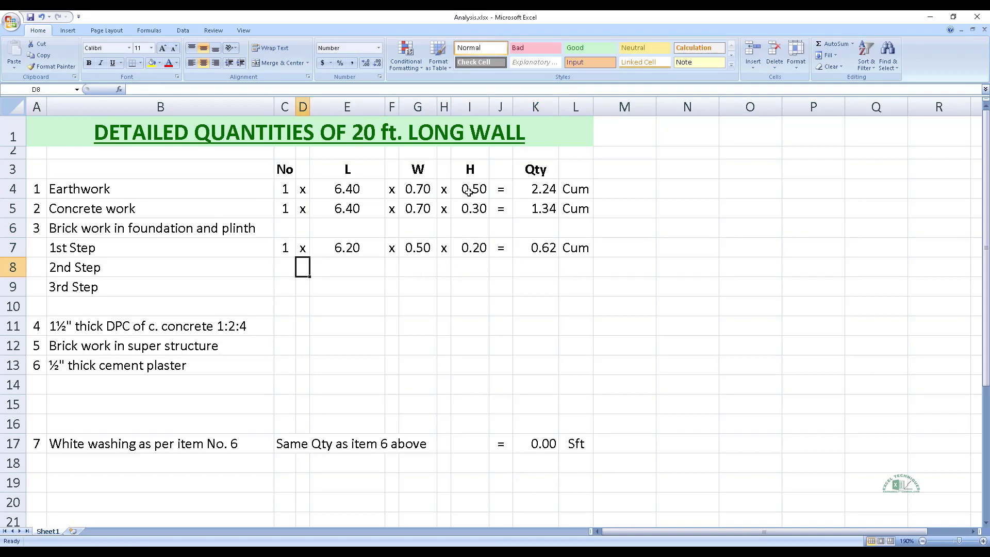
{"action": "key", "text": "Left"}
Step: Link the 2nd Step No to C7 and set its length to the 1st Step length minus 0.1, shown with two decimals
{"action": "type", "text": "=C7"}
{"action": "key", "text": "Return"}
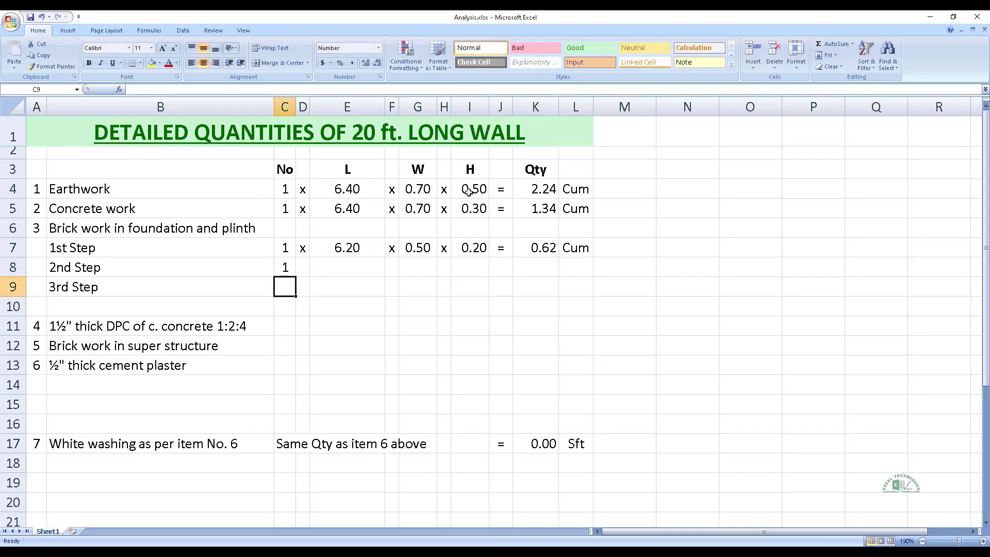
{"action": "key", "text": "Up"}
{"action": "key", "text": "Right"}
{"action": "type", "text": "x"}
{"action": "key", "text": "Right"}
{"action": "type", "text": "="}
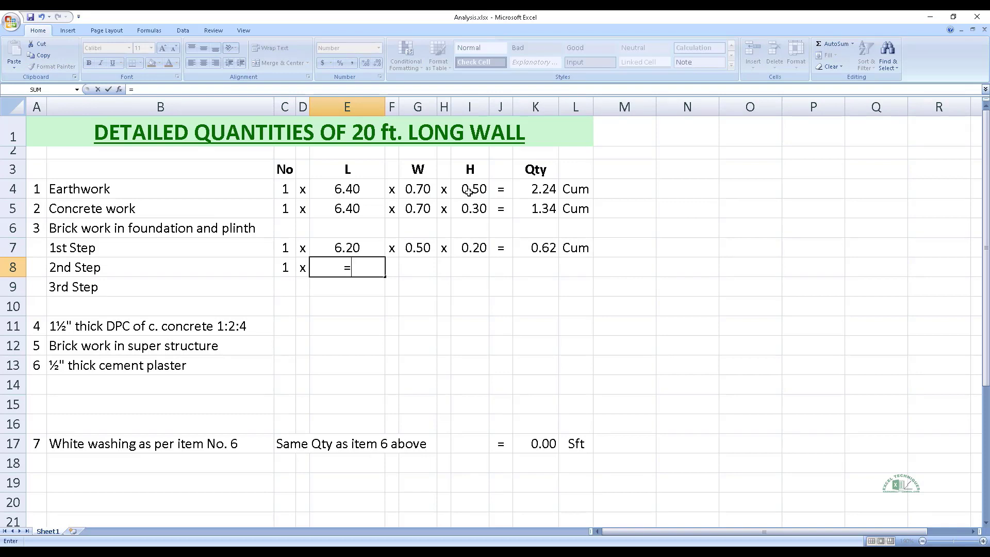
{"action": "key", "text": "Up"}
{"action": "type", "text": "-0.1"}
{"action": "key", "text": "ctrl+Return"}
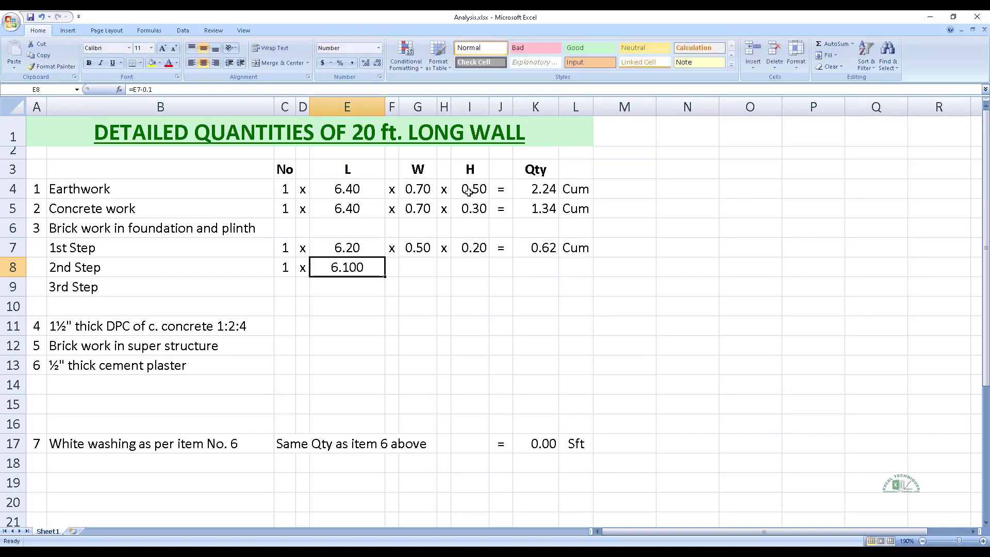
{"action": "key", "text": "Right"}
{"action": "key", "text": "Left"}
{"action": "left_click", "coordinate": [377, 64]}
Step: Give the 2nd Step a width reduced by the same formula and a height of 0.60
{"action": "key", "text": "Right"}
{"action": "type", "text": "x"}
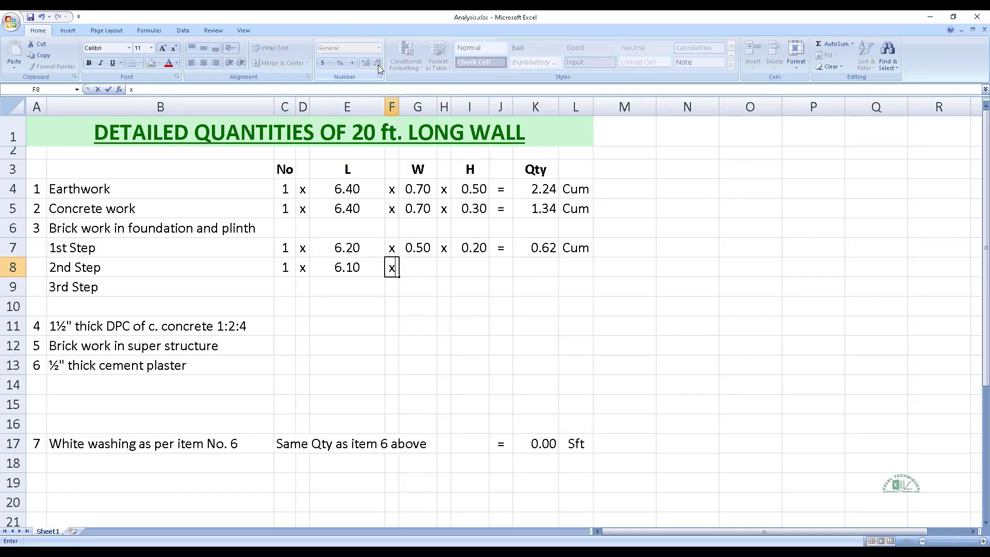
{"action": "key", "text": "Right"}
{"action": "key", "text": "Left"}
{"action": "key", "text": "Left"}
{"action": "key", "text": "Left"}
{"action": "key", "text": "Right"}
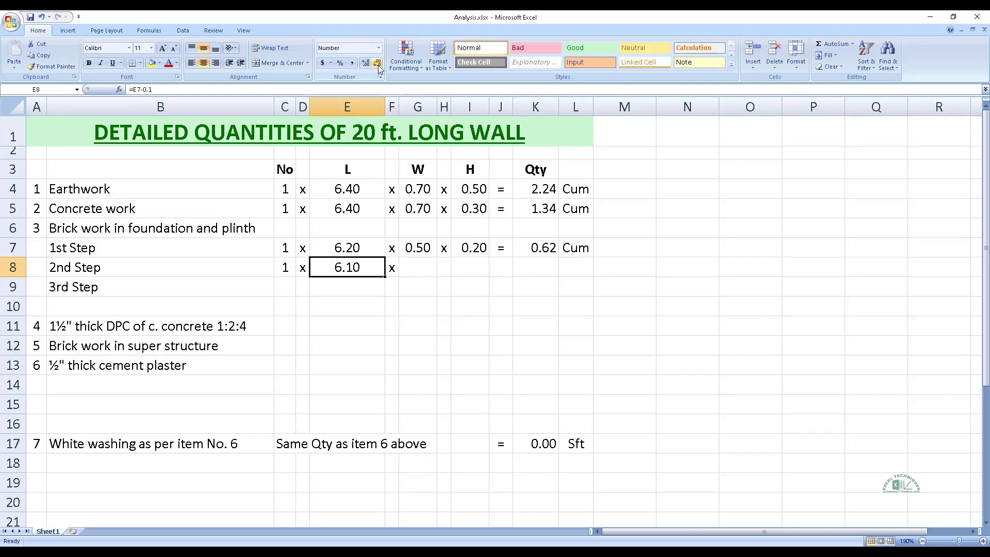
{"action": "key", "text": "ctrl+c"}
{"action": "key", "text": "Right"}
{"action": "key", "text": "Right"}
{"action": "key", "text": "ctrl+v"}
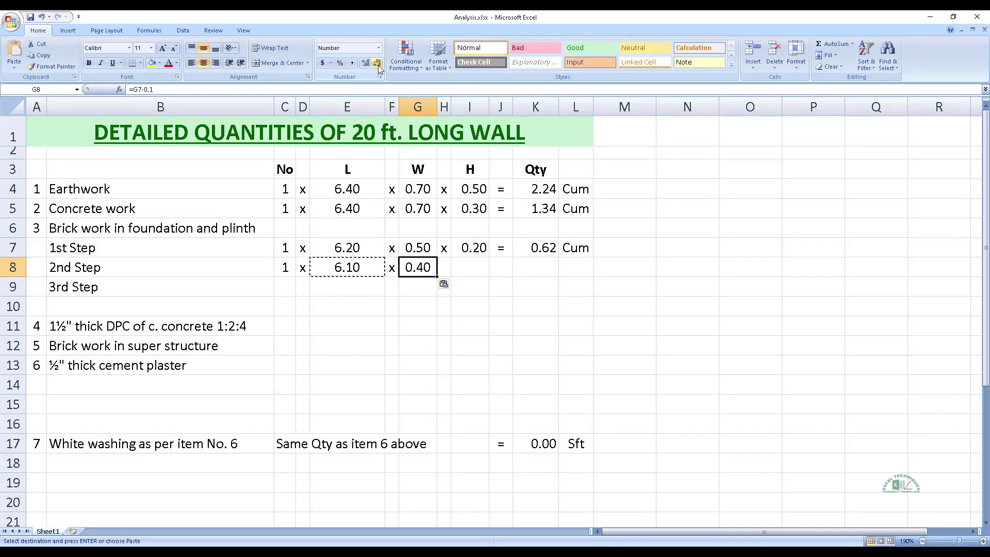
{"action": "key", "text": "Right"}
{"action": "type", "text": "x"}
{"action": "key", "text": "Right"}
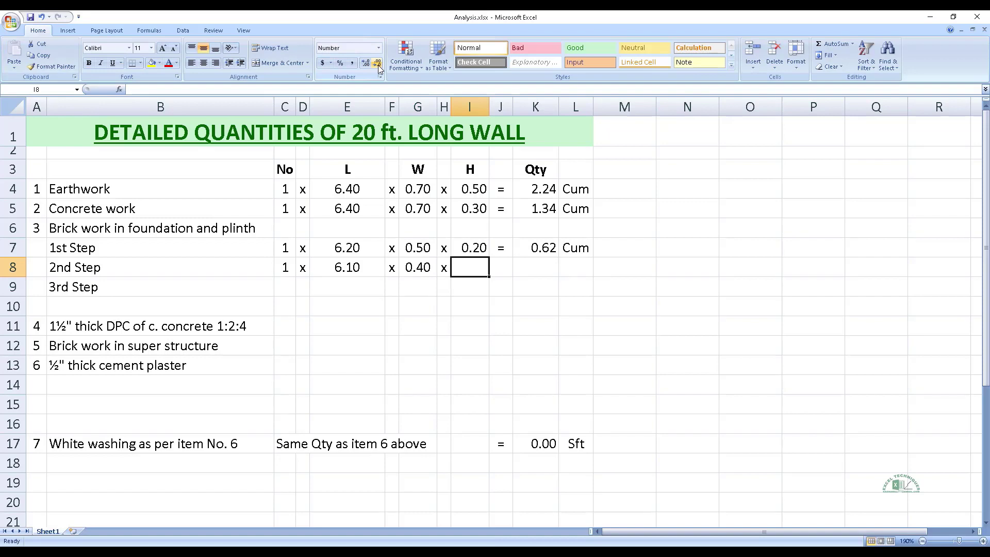
{"action": "type", "text": "0.6"}
{"action": "key", "text": "Right"}
Step: Copy the 1st Step's equals sign and quantity formula to the 2nd Step, giving 1.46, with a ditto unit
{"action": "key", "text": "Up"}
{"action": "key", "text": "shift+Right"}
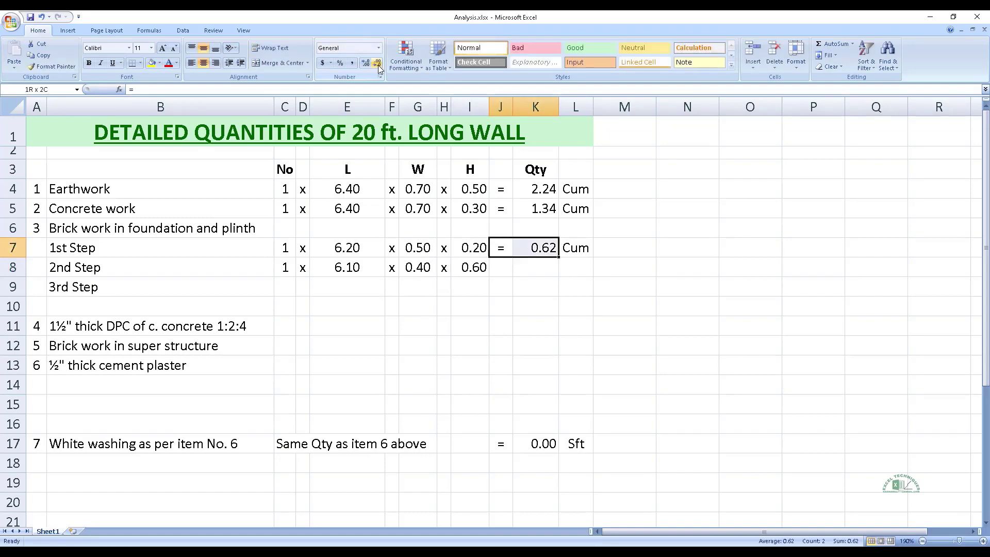
{"action": "key", "text": "ctrl+c"}
{"action": "key", "text": "Down"}
{"action": "key", "text": "ctrl+v"}
{"action": "key", "text": "Right"}
{"action": "key", "text": "Right"}
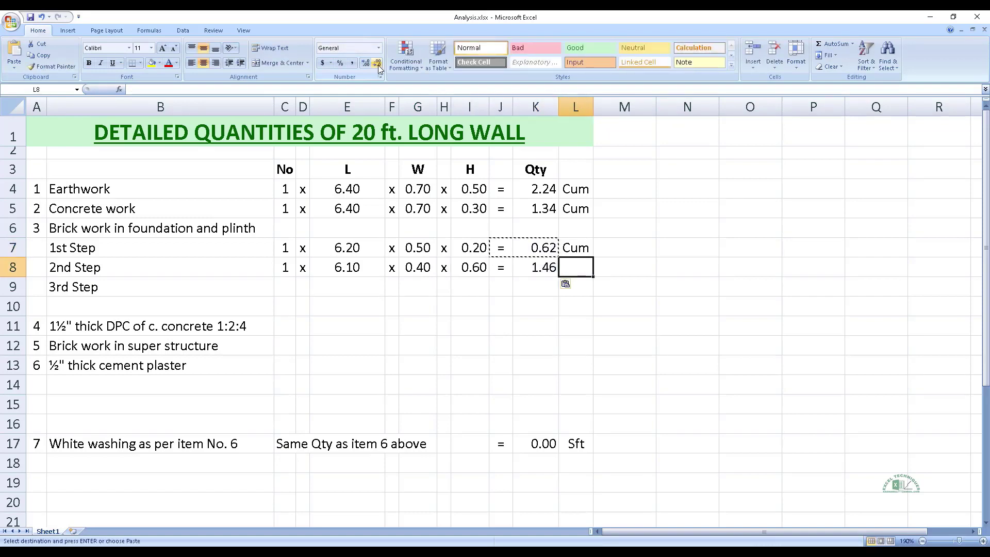
{"action": "type", "text": "\""}
{"action": "key", "text": "Return"}
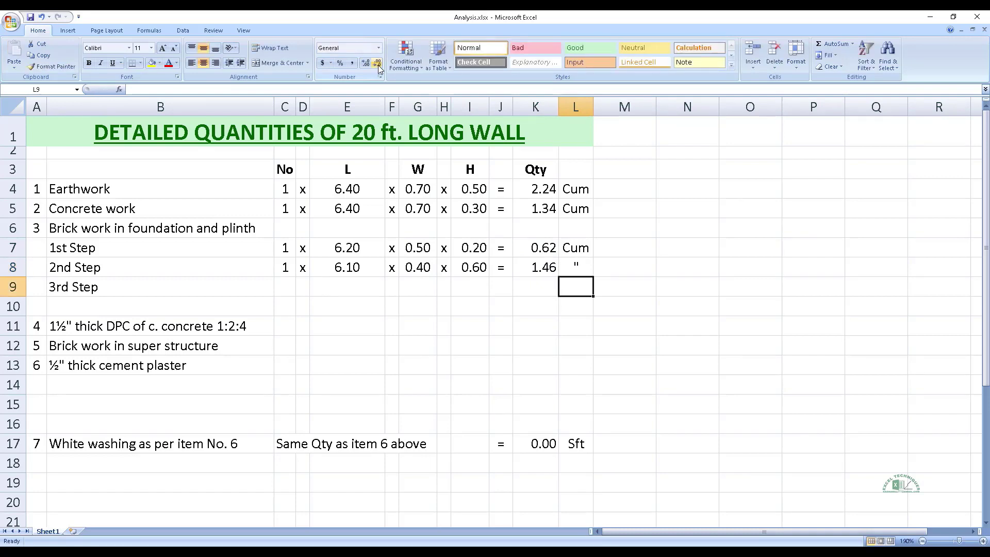
Step: Delete the 3rd Step row
{"action": "key", "text": "Left"}
{"action": "key", "text": "shift+space"}
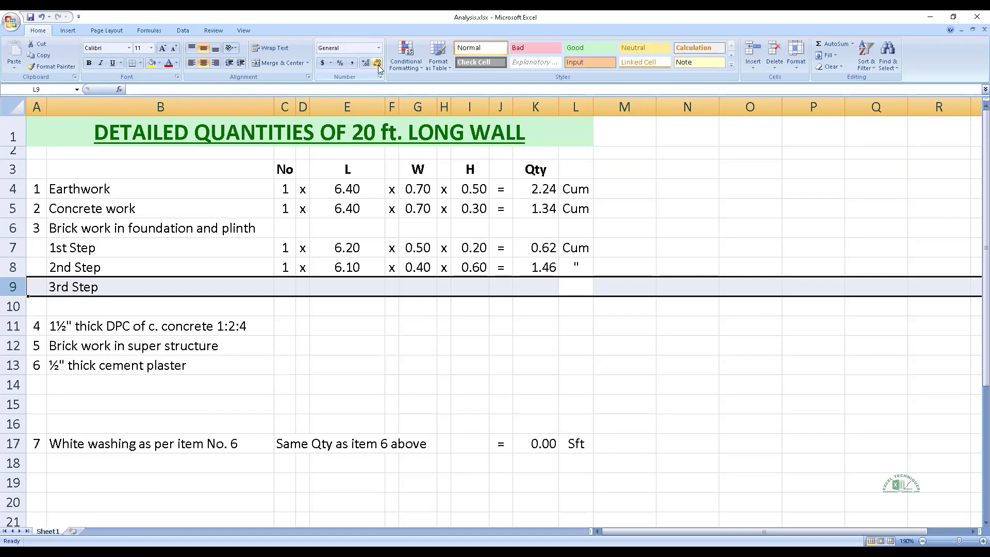
{"action": "key", "text": "shift+F10"}
{"action": "key", "text": "d"}
Step: Add a 'Total:' row that sums the two foundation steps to 2.08 Cum
{"action": "key", "text": "Left"}
{"action": "key", "text": "Left"}
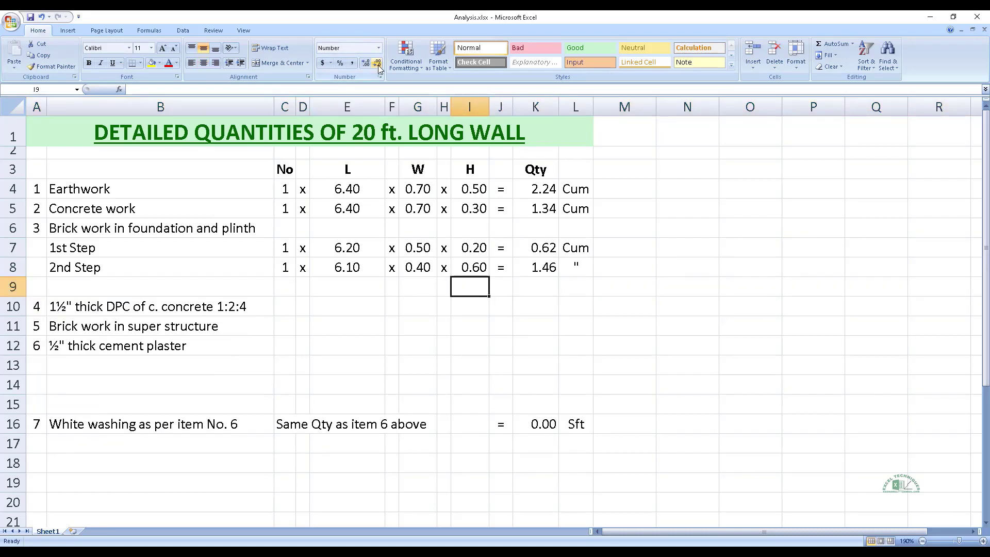
{"action": "type", "text": "Total:"}
{"action": "key", "text": "Tab"}
{"action": "type", "text": "="}
{"action": "key", "text": "Tab"}
{"action": "key", "text": "Tab"}
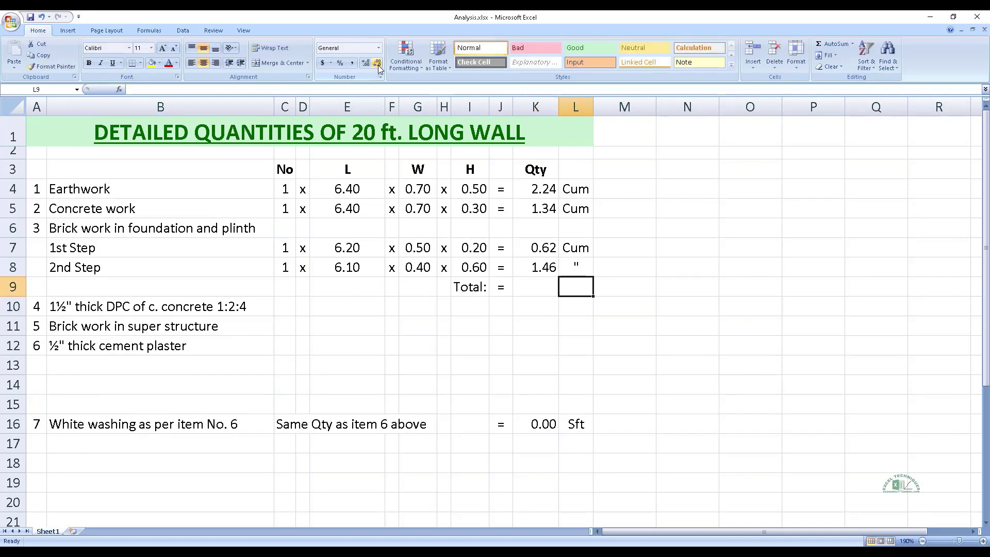
{"action": "type", "text": "Cum"}
{"action": "key", "text": "Left"}
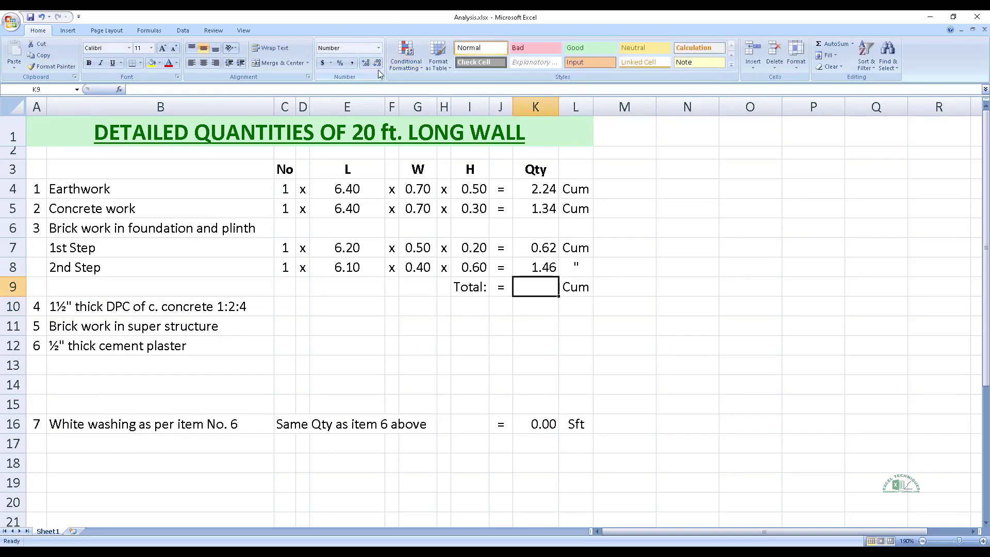
{"action": "key", "text": "alt+equal"}
{"action": "key", "text": "Return"}
{"action": "key", "text": "Left"}
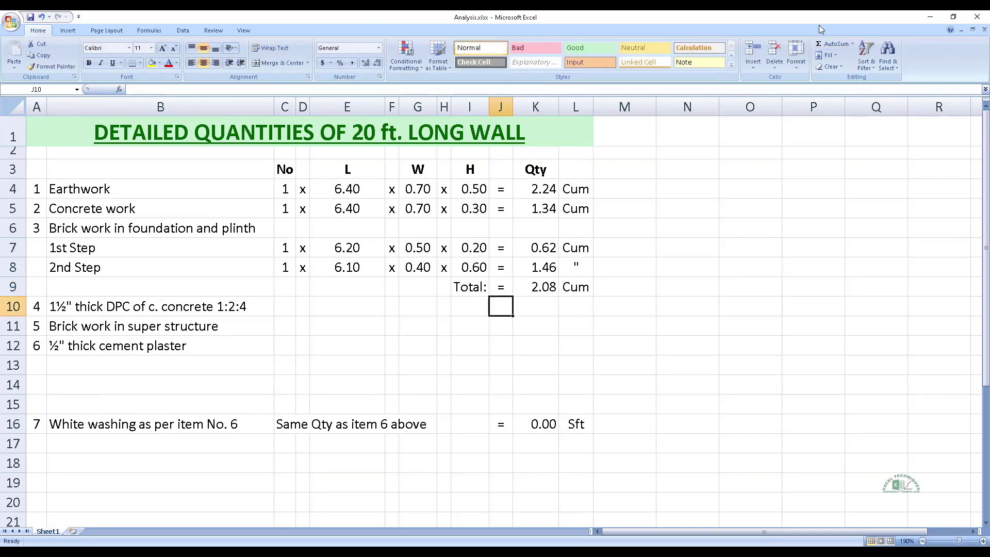
{"action": "key", "text": "Left"}
{"action": "key", "text": "Left"}
{"action": "key", "text": "Left"}
{"action": "key", "text": "Left"}
{"action": "key", "text": "Left"}
{"action": "key", "text": "Left"}
{"action": "key", "text": "Left"}
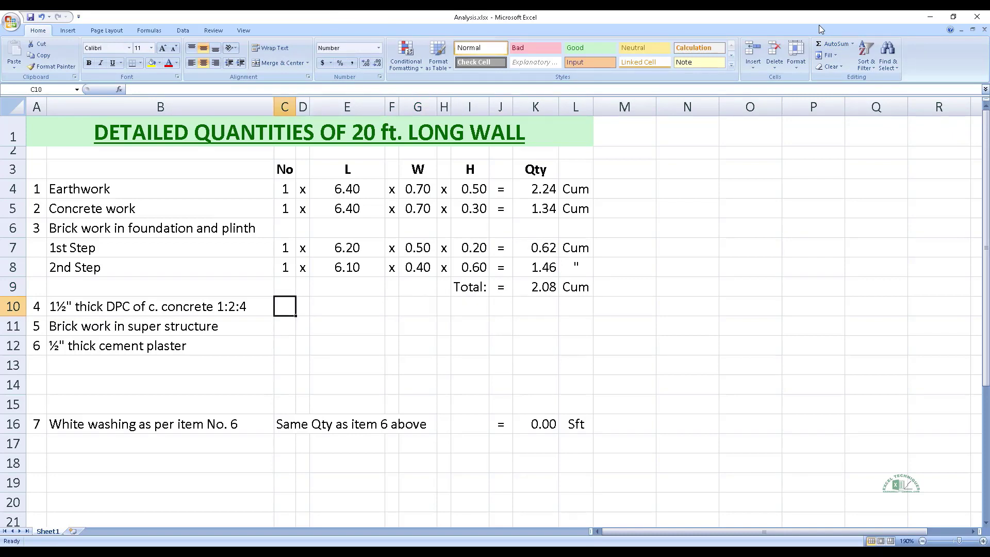
Step: Enter the DPC No as 1 and its length as =E8-.1, giving 6.00
{"action": "type", "text": "1"}
{"action": "key", "text": "Tab"}
{"action": "type", "text": "x"}
{"action": "key", "text": "Tab"}
{"action": "type", "text": "="}
{"action": "key", "text": "Up"}
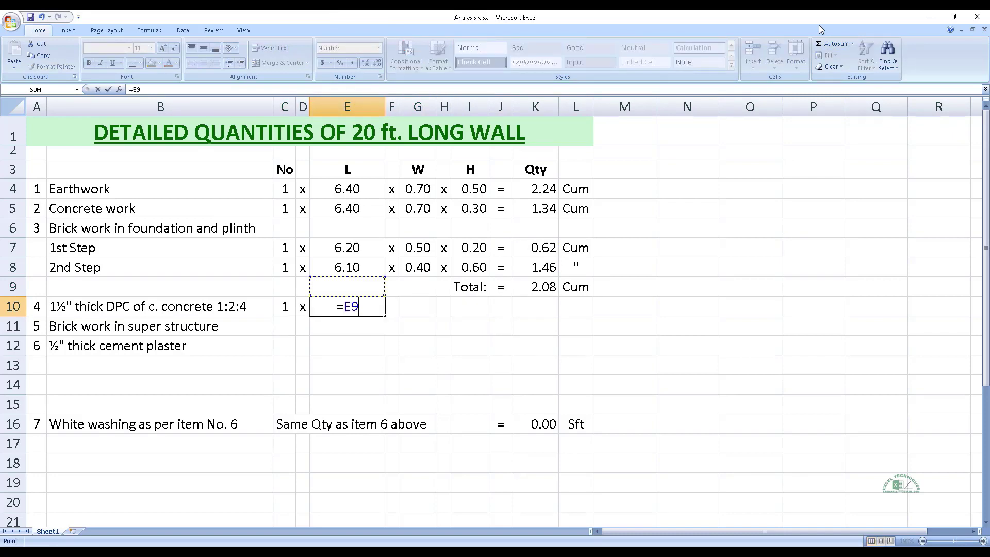
{"action": "key", "text": "Up"}
{"action": "type", "text": "-.1"}
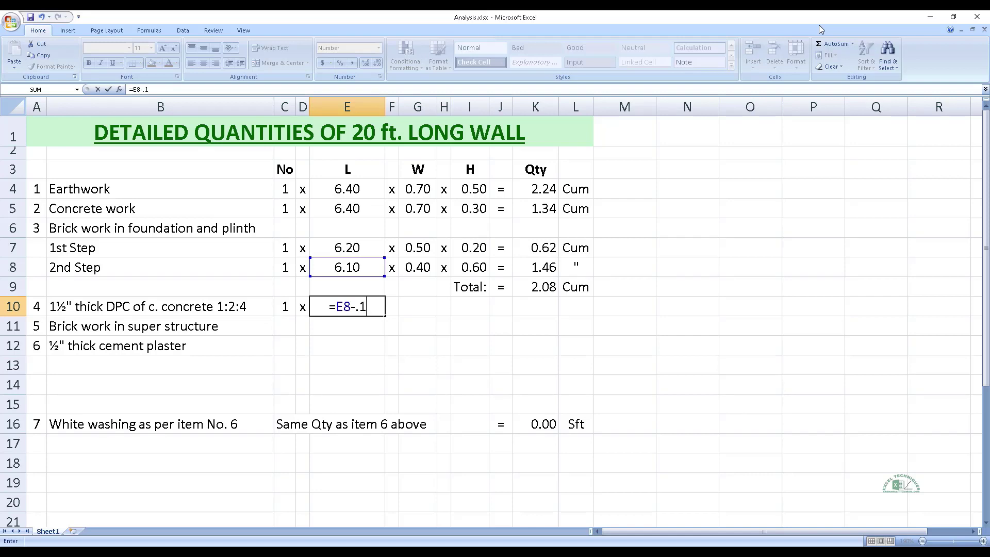
{"action": "key", "text": "Return"}
Step: Set the DPC width to 0.30, remove the extra multiply sign and add the equals sign
{"action": "key", "text": "Up"}
{"action": "key", "text": "Tab"}
{"action": "type", "text": "x"}
{"action": "key", "text": "Tab"}
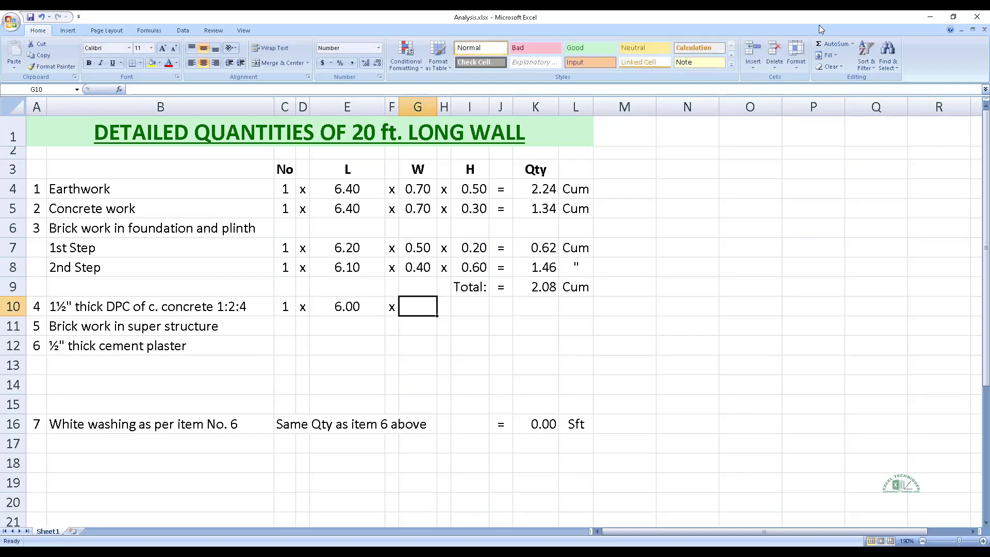
{"action": "type", "text": ".3"}
{"action": "key", "text": "Tab"}
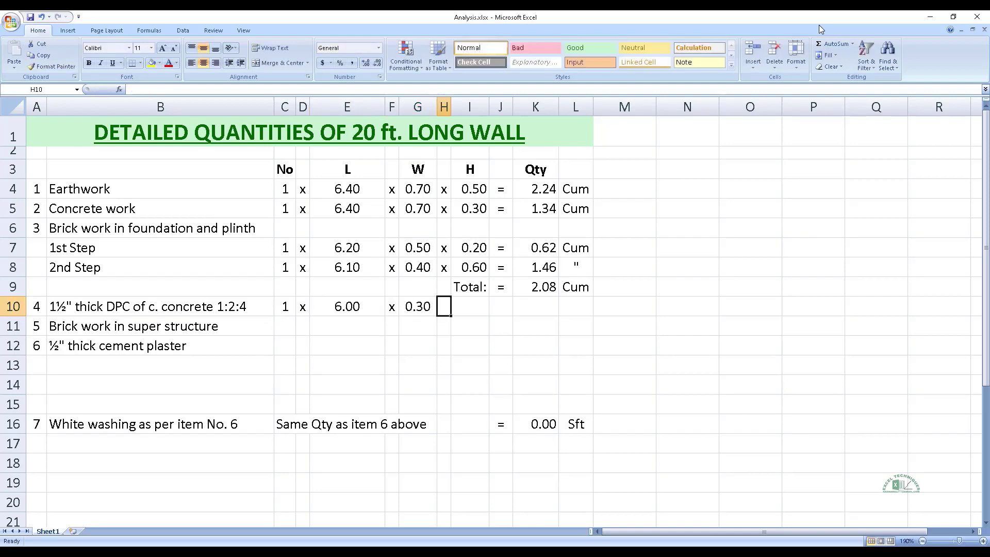
{"action": "type", "text": "x"}
{"action": "key", "text": "Tab"}
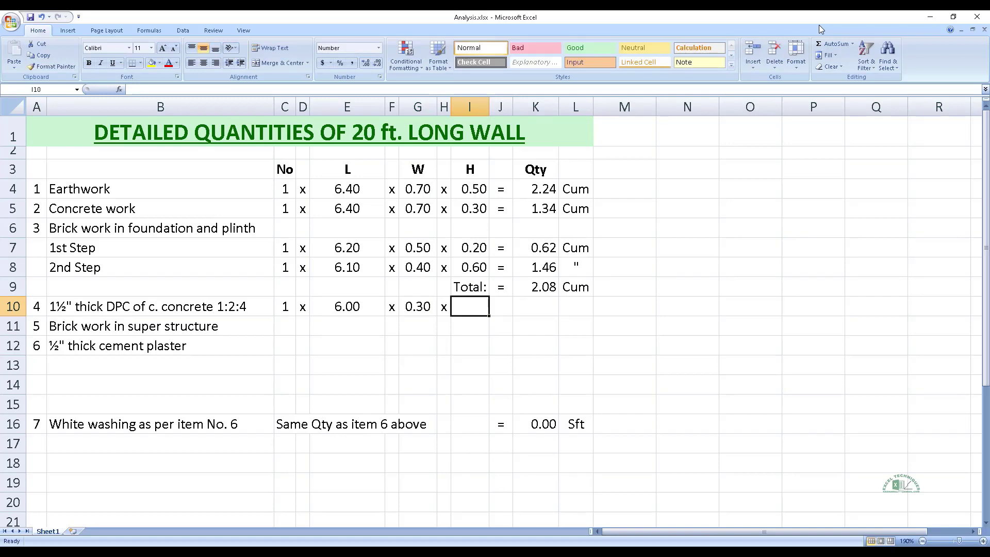
{"action": "key", "text": "Left"}
{"action": "key", "text": "Delete"}
{"action": "key", "text": "Tab"}
{"action": "key", "text": "Tab"}
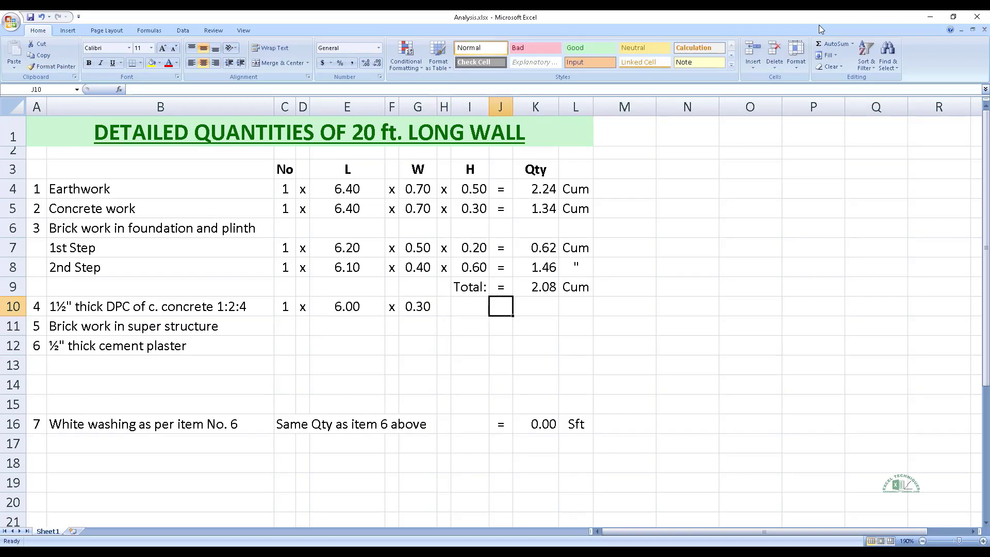
{"action": "type", "text": "="}
{"action": "key", "text": "Tab"}
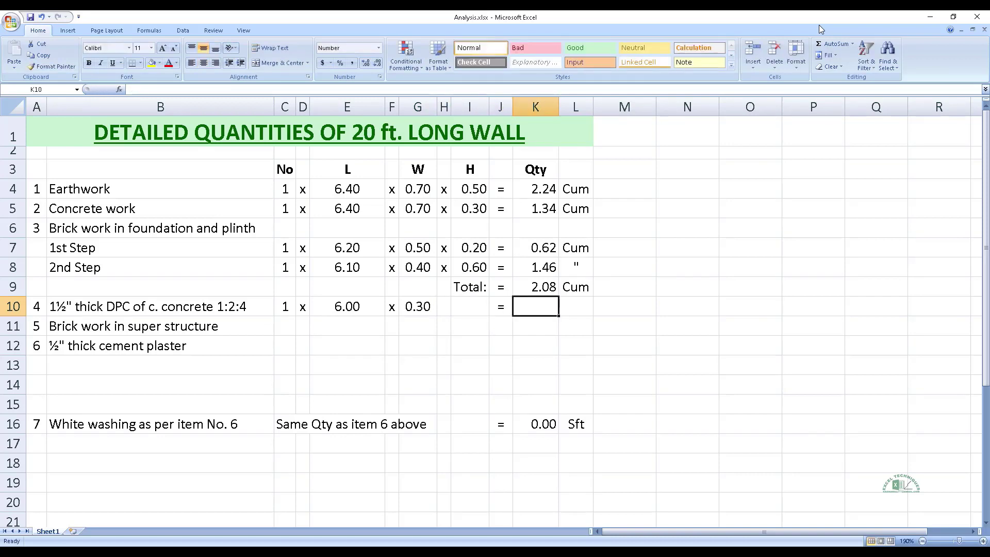
Step: Calculate the DPC quantity as =C10*E10*G10, giving 1.80 Sqm
{"action": "type", "text": "="}
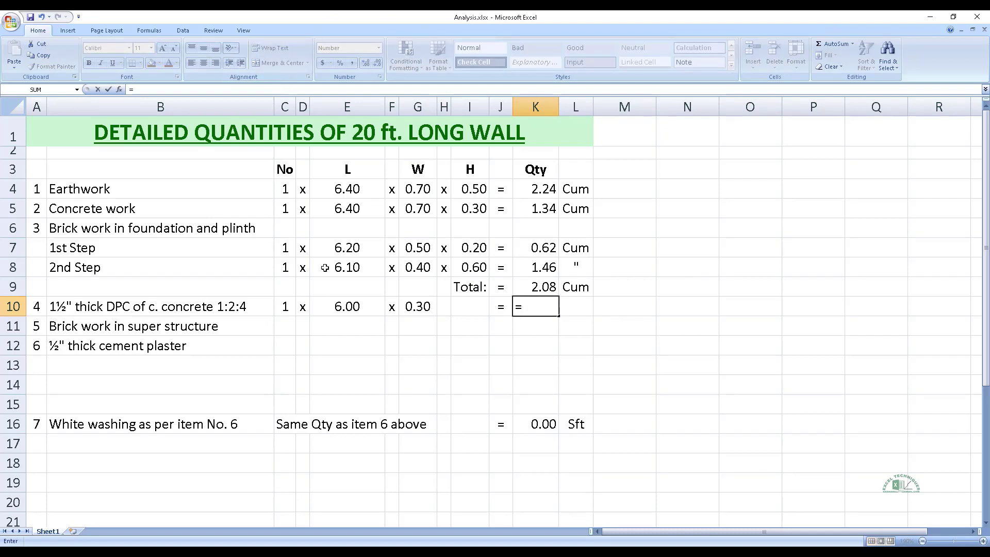
{"action": "left_click", "coordinate": [283, 305]}
{"action": "type", "text": "*"}
{"action": "left_click", "coordinate": [332, 306]}
{"action": "type", "text": "*"}
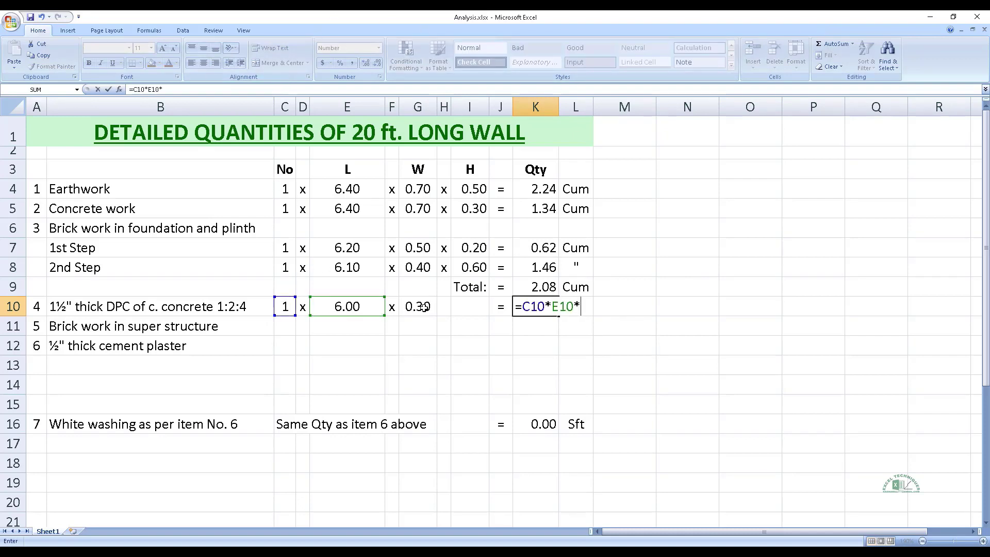
{"action": "left_click", "coordinate": [423, 308]}
{"action": "key", "text": "Tab"}
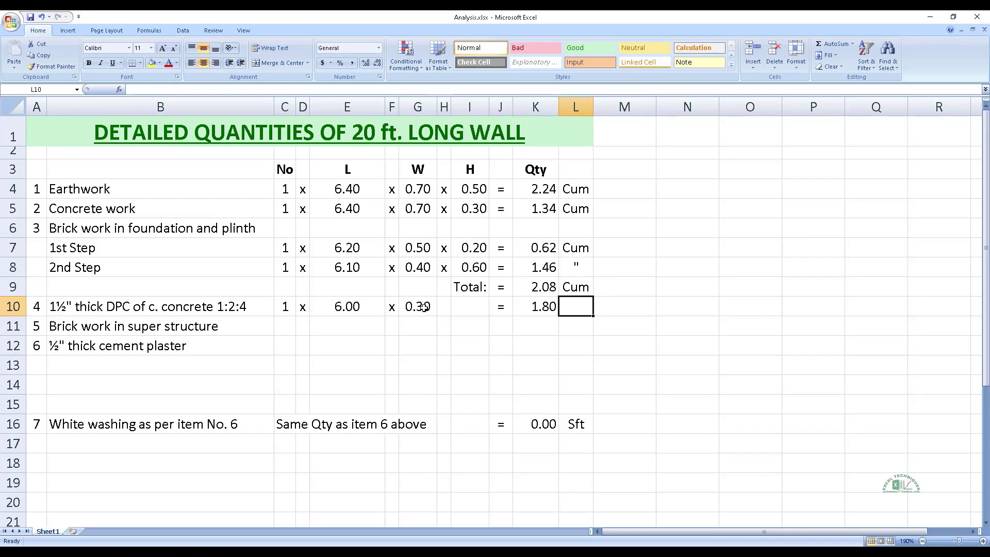
{"action": "type", "text": "Sqm"}
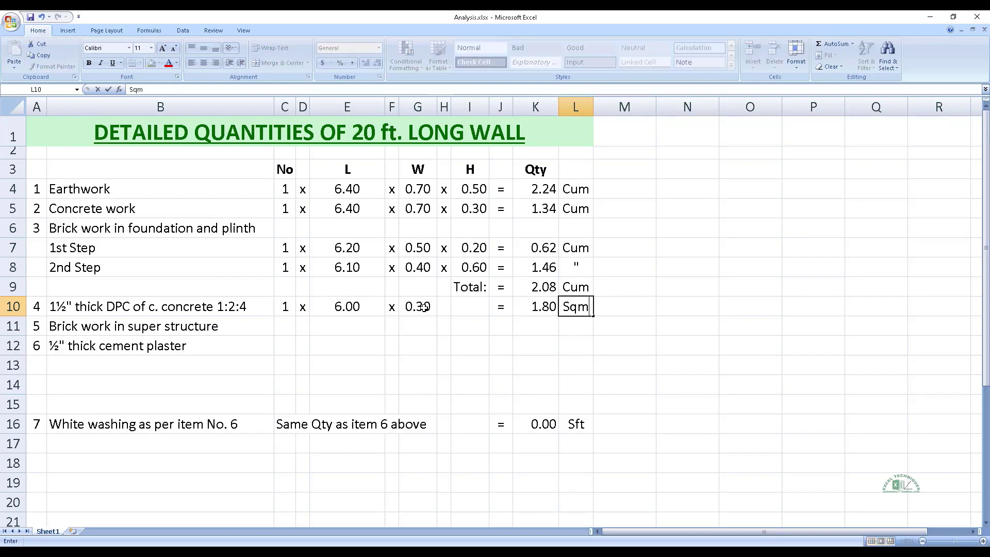
{"action": "key", "text": "Return"}
{"action": "key", "text": "Left"}
{"action": "key", "text": "Left"}
{"action": "key", "text": "Left"}
{"action": "key", "text": "Left"}
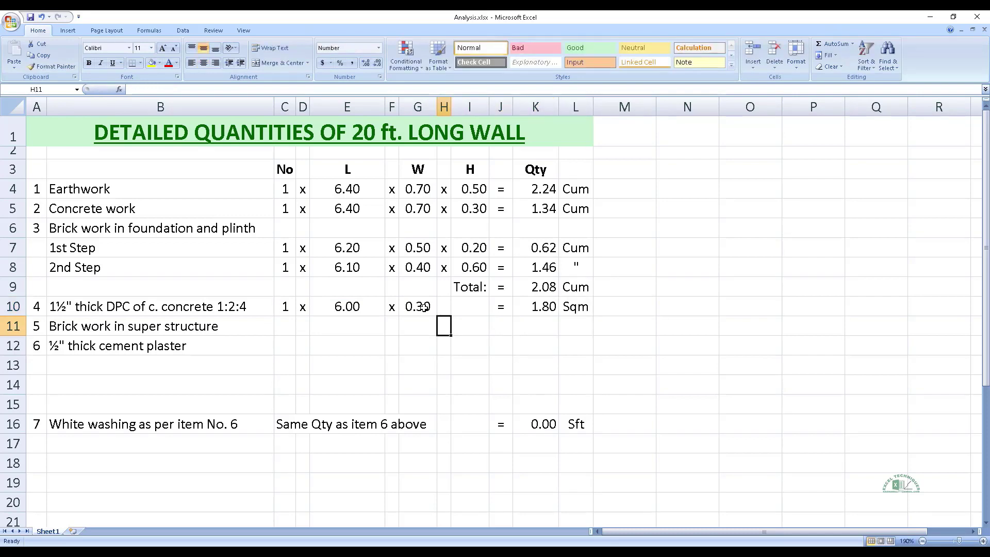
{"action": "key", "text": "Left"}
{"action": "key", "text": "Left"}
{"action": "key", "text": "Left"}
{"action": "key", "text": "Left"}
{"action": "key", "text": "Left"}
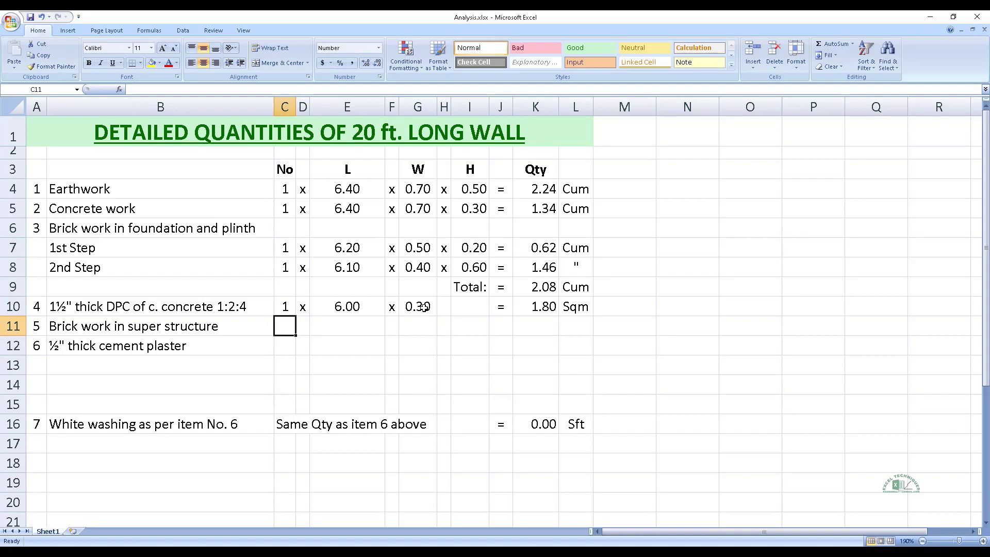
Step: Link the brickwork row's No and length to the DPC row (=C10, =E10) with multiply signs
{"action": "type", "text": "=C10"}
{"action": "key", "text": "Return"}
{"action": "key", "text": "Up"}
{"action": "key", "text": "Right"}
{"action": "type", "text": "x"}
{"action": "key", "text": "Right"}
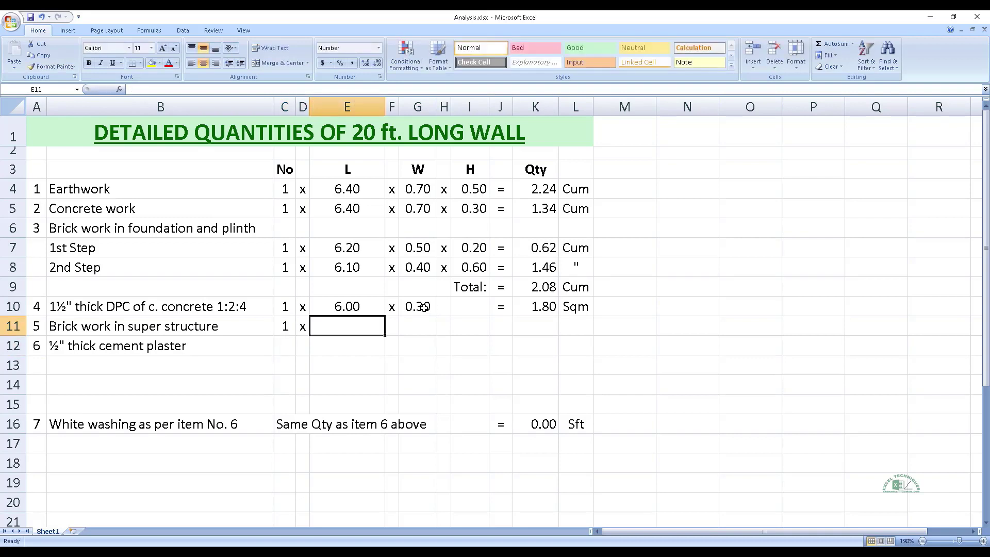
{"action": "type", "text": "=E10"}
{"action": "key", "text": "Return"}
{"action": "key", "text": "Up"}
{"action": "key", "text": "Right"}
{"action": "type", "text": "x"}
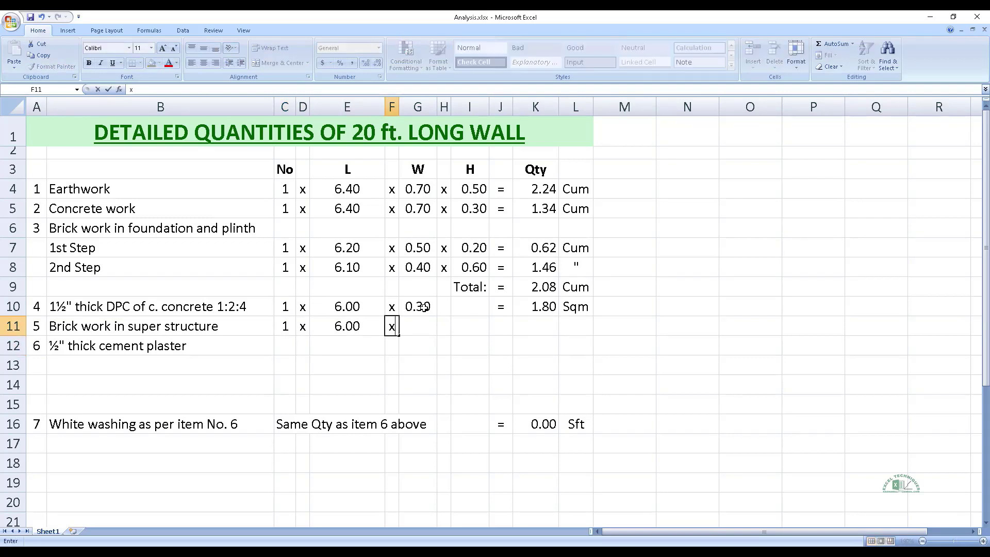
{"action": "key", "text": "Right"}
Step: Link the brickwork width to the DPC width with =G10 and add a trailing multiply sign
{"action": "type", "text": ".3"}
{"action": "key", "text": "Escape"}
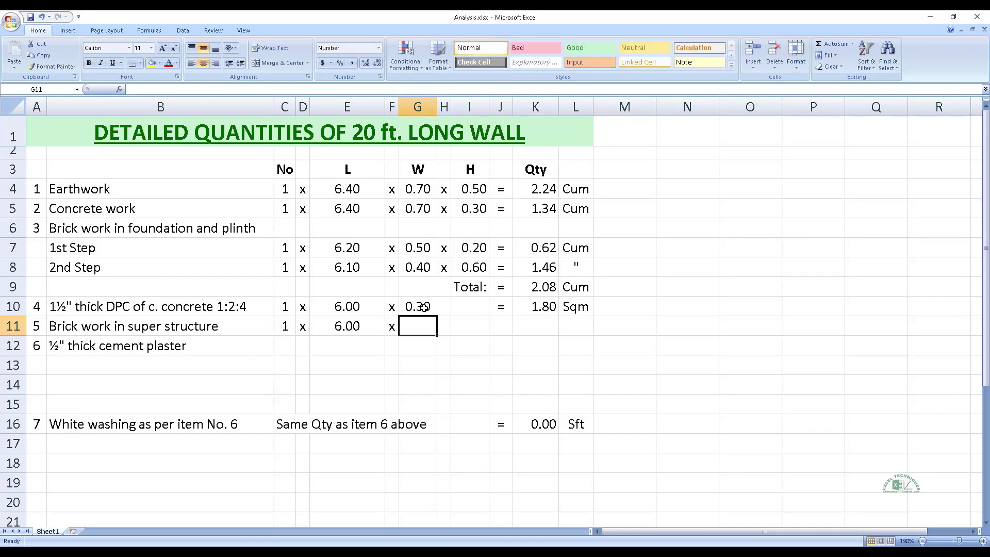
{"action": "type", "text": "=G10"}
{"action": "key", "text": "Return"}
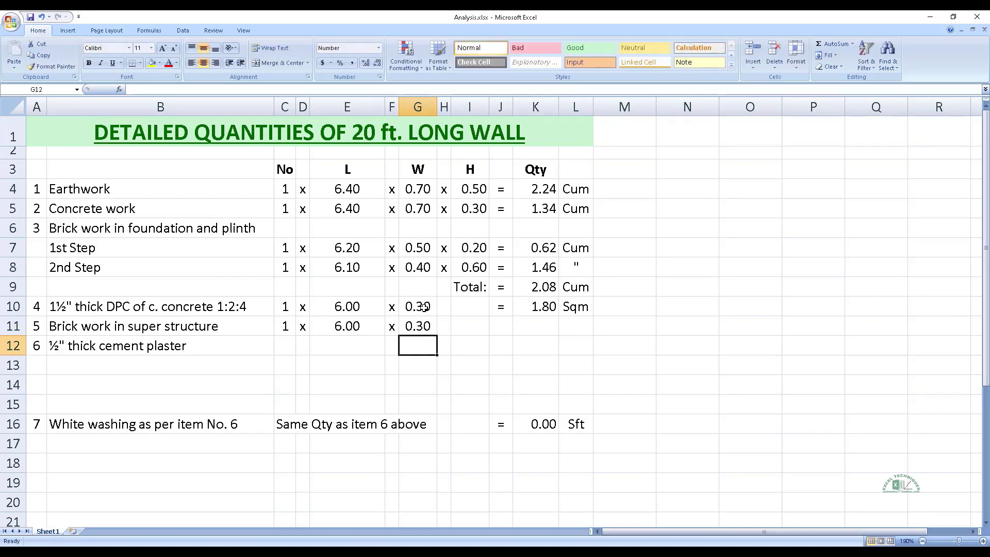
{"action": "key", "text": "Up"}
{"action": "key", "text": "Right"}
{"action": "key", "text": "Right"}
{"action": "key", "text": "Left"}
{"action": "type", "text": "x"}
{"action": "key", "text": "Right"}
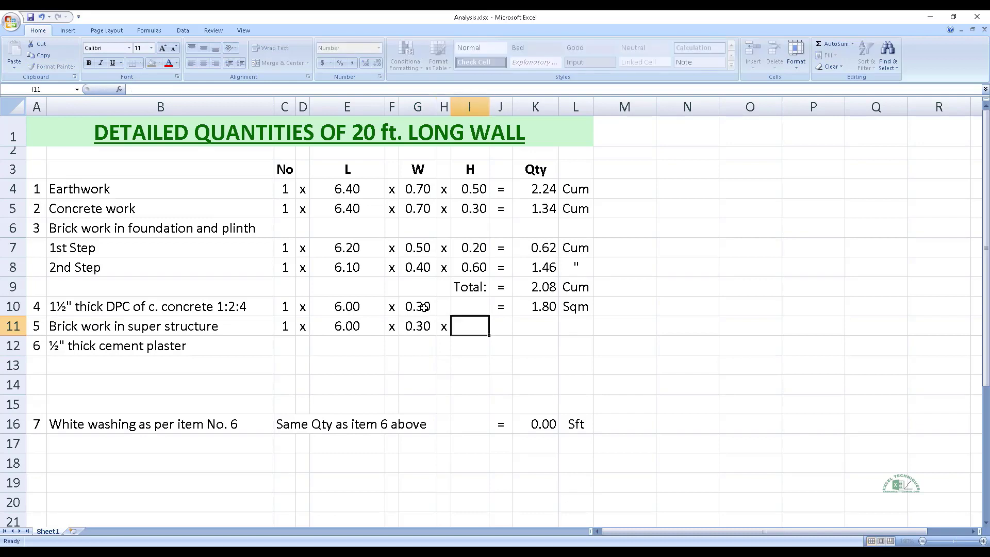
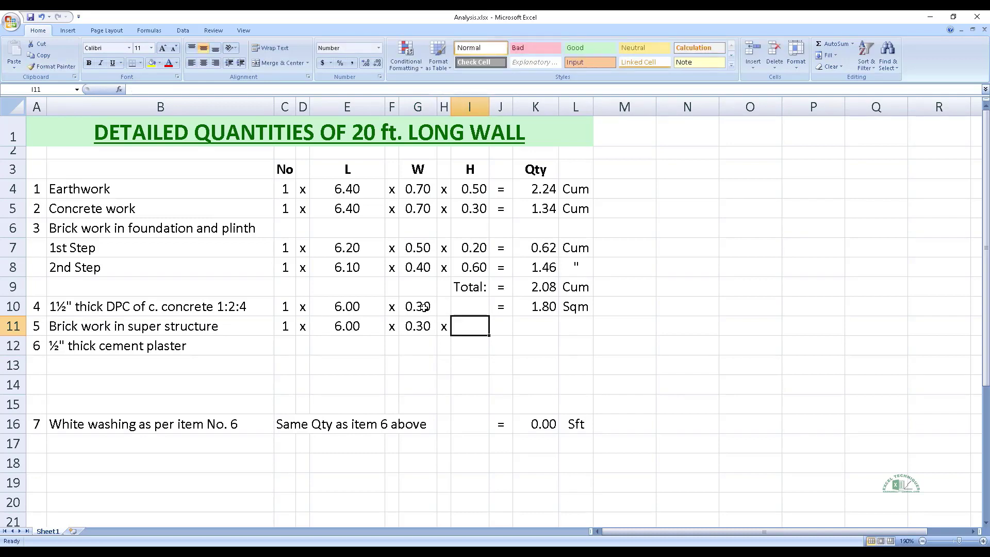
Step: Give the brick work row height 1.00, quantity =C11*E11*G11*I11 (1.80) and unit Cum
{"action": "type", "text": "10"}
{"action": "key", "text": "BackSpace"}
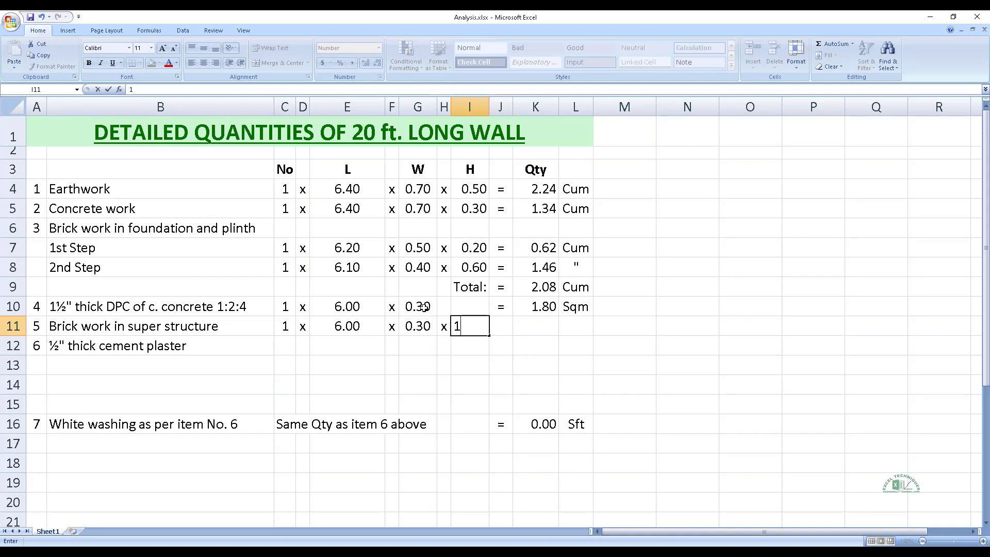
{"action": "key", "text": "Right"}
{"action": "key", "text": "Up"}
{"action": "key", "text": "Up"}
{"action": "key", "text": "Up"}
{"action": "key", "text": "Up"}
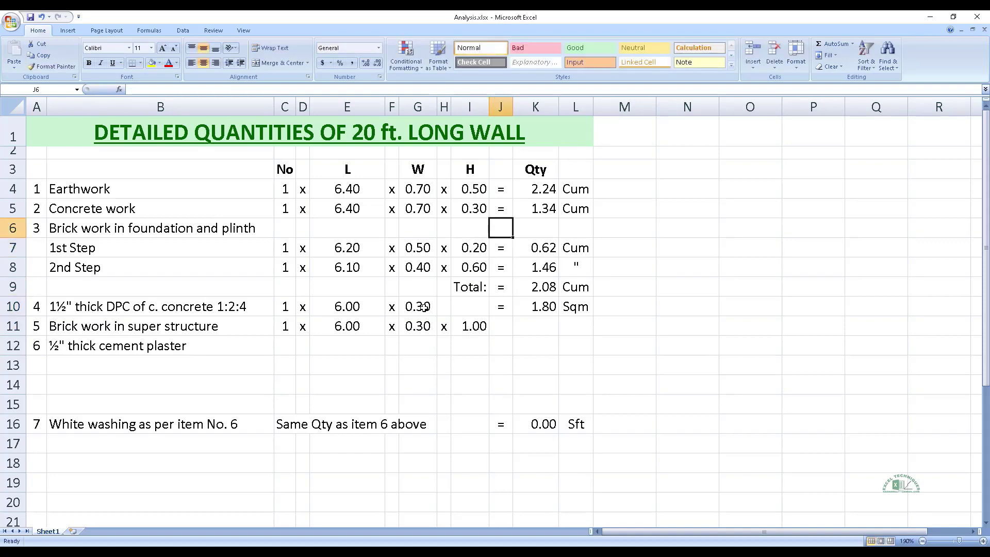
{"action": "key", "text": "Up"}
{"action": "key", "text": "Up"}
{"action": "key", "text": "shift+Right"}
{"action": "key", "text": "shift+Right"}
{"action": "key", "text": "ctrl+c"}
{"action": "key", "text": "ctrl+v"}
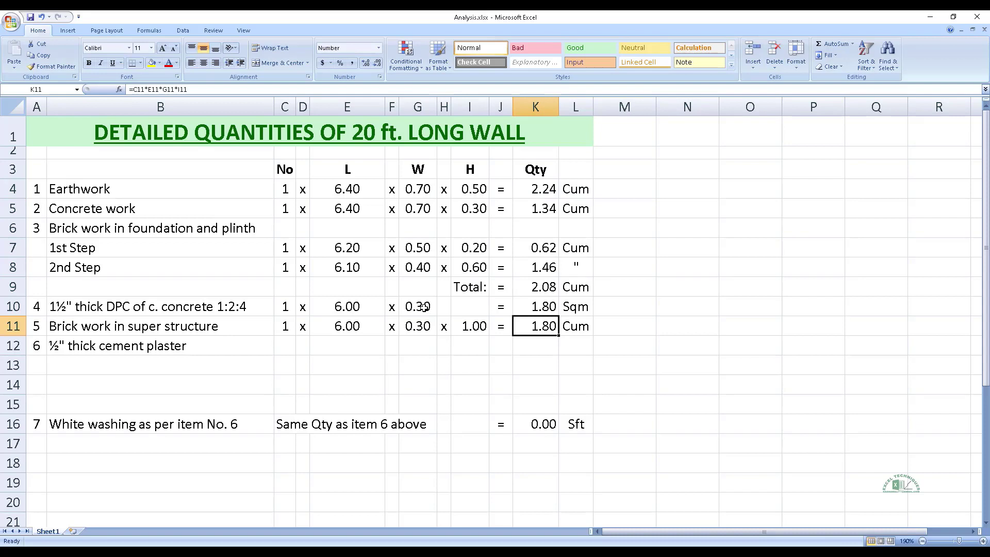
{"action": "key", "text": "Down"}
{"action": "key", "text": "Left"}
{"action": "key", "text": "Left"}
{"action": "key", "text": "Left"}
{"action": "key", "text": "Left"}
{"action": "key", "text": "Left"}
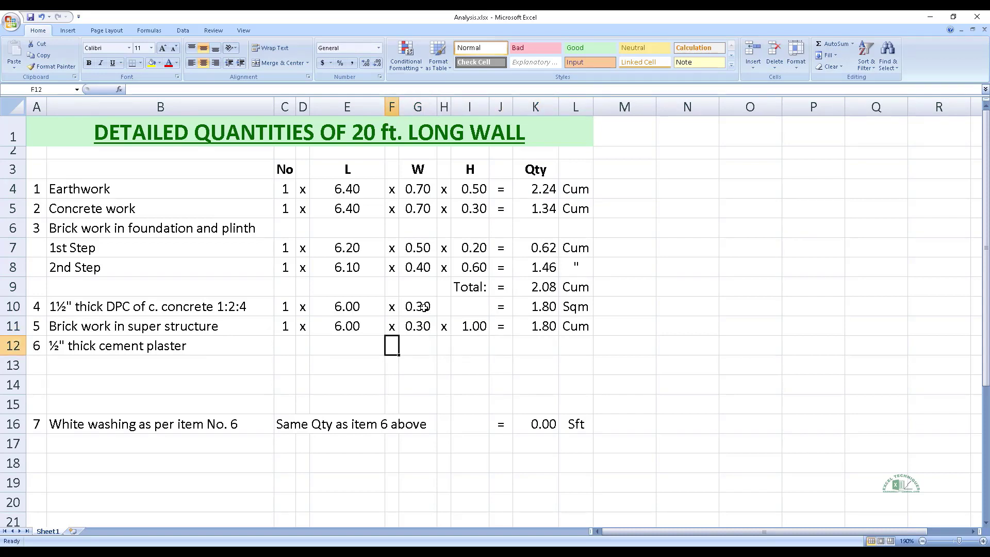
{"action": "key", "text": "Left"}
{"action": "key", "text": "Left"}
{"action": "key", "text": "Left"}
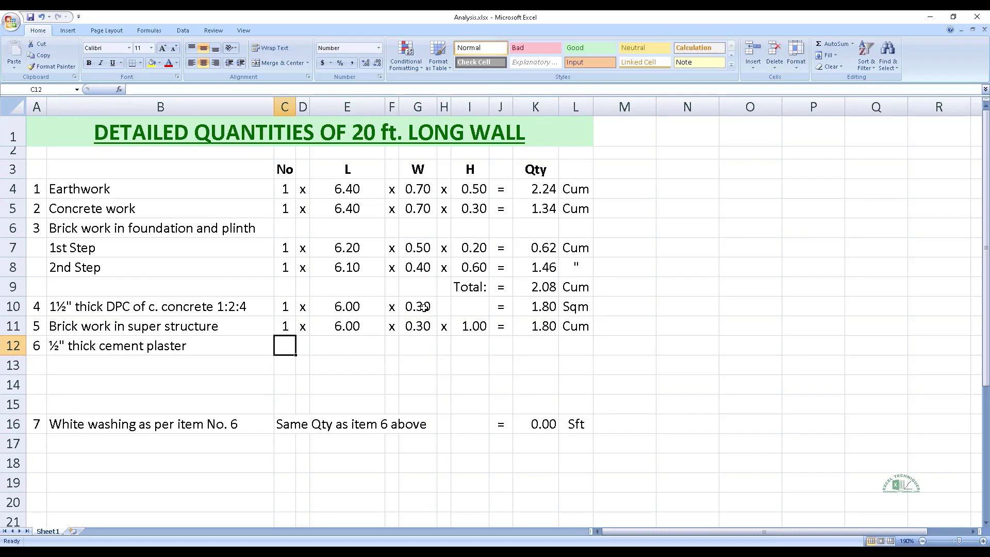
Step: Set row 12's count to =C11*2 (2), add an x, and link the length =E11 (6.00)
{"action": "type", "text": "="}
{"action": "key", "text": "Up"}
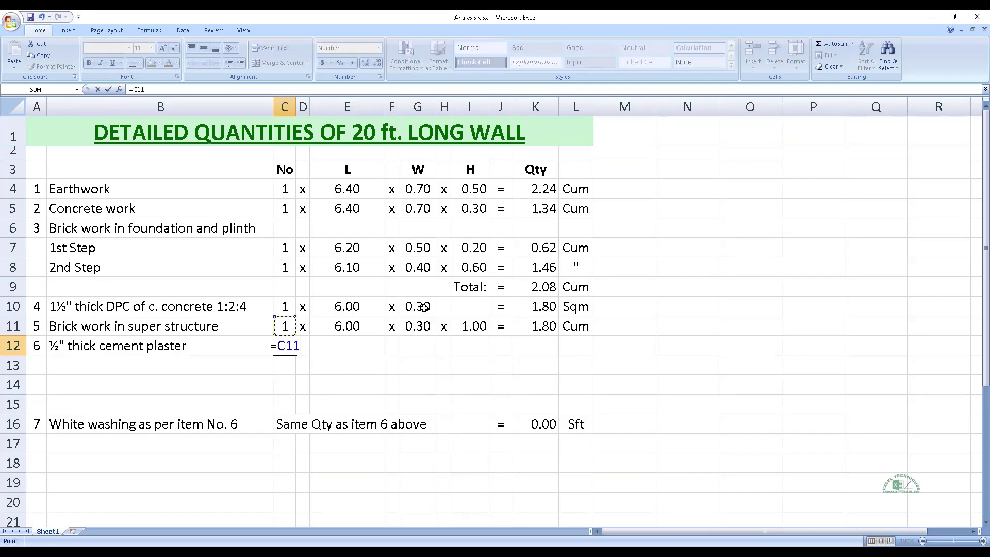
{"action": "type", "text": "*2"}
{"action": "key", "text": "Return"}
{"action": "key", "text": "Up"}
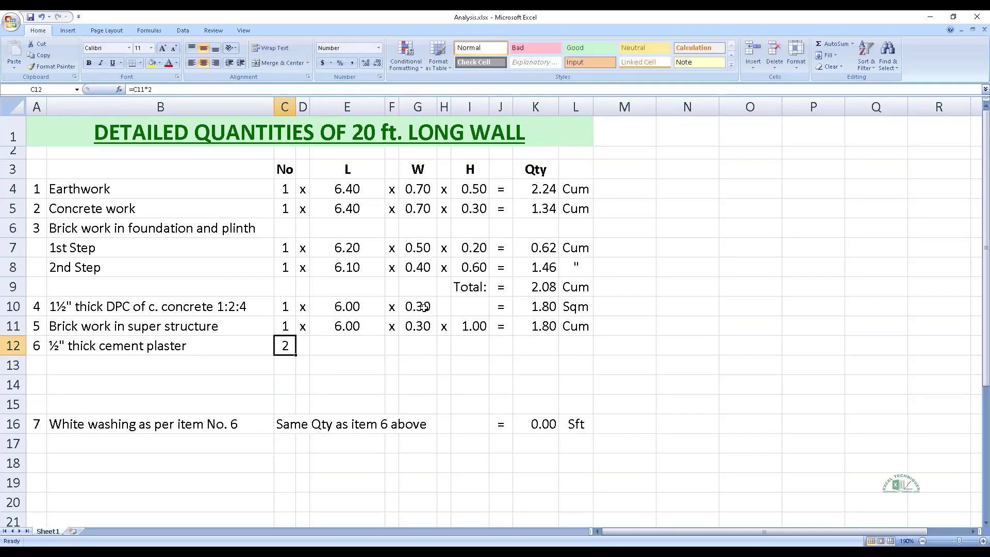
{"action": "key", "text": "Right"}
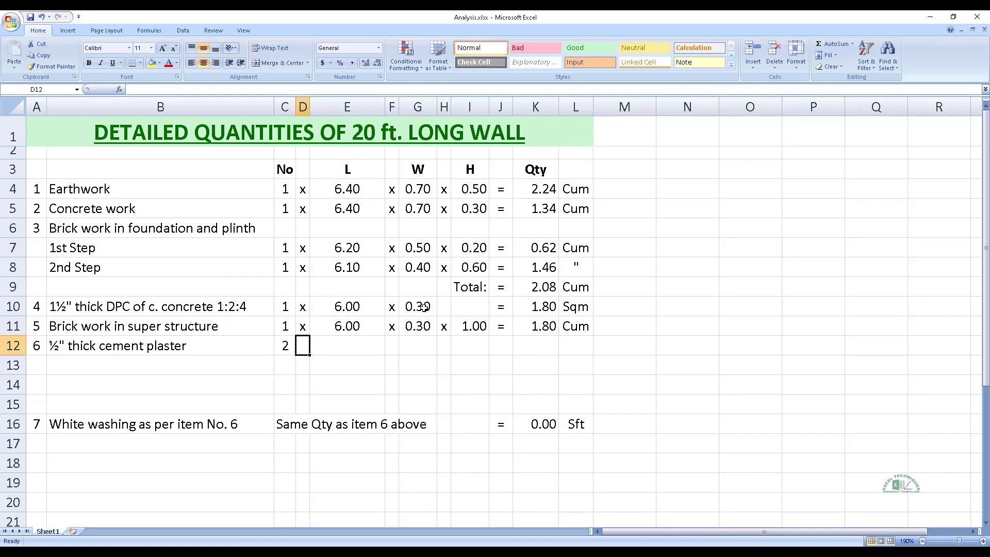
{"action": "type", "text": "x"}
{"action": "key", "text": "Right"}
{"action": "type", "text": "="}
{"action": "key", "text": "Up"}
{"action": "key", "text": "Return"}
{"action": "key", "text": "Up"}
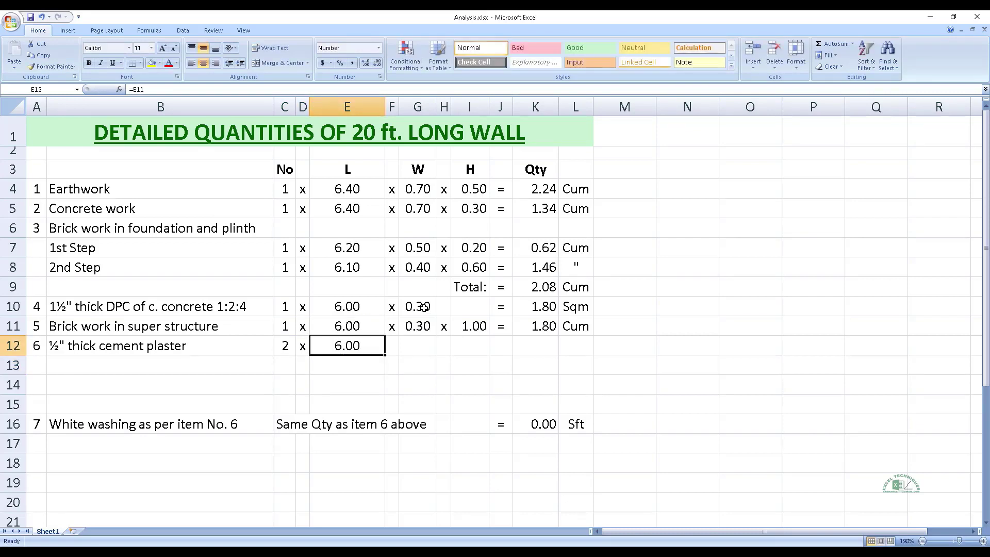
Step: Place the x sign after the length in row 12, removing a misplaced x from column F
{"action": "key", "text": "Right"}
{"action": "type", "text": "x"}
{"action": "key", "text": "Right"}
{"action": "key", "text": "Left"}
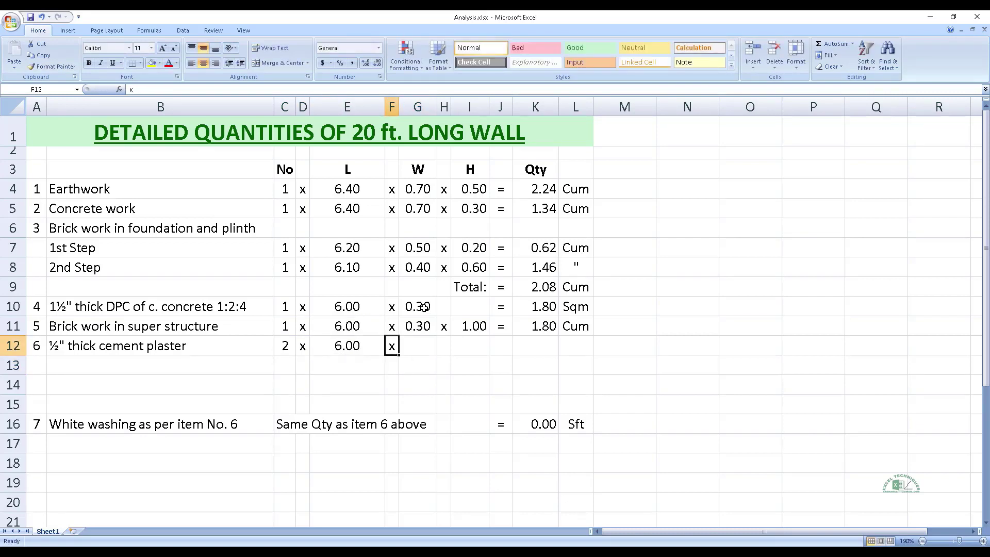
{"action": "key", "text": "Delete"}
{"action": "key", "text": "Right"}
{"action": "key", "text": "Right"}
{"action": "type", "text": "x"}
{"action": "key", "text": "Right"}
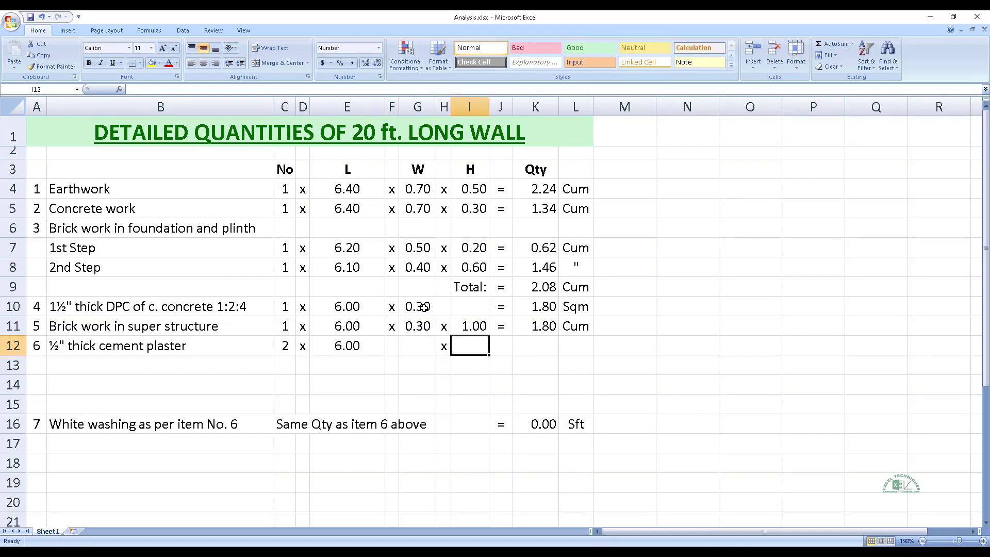
Step: Make the plaster height =I11+I5+I7+I8-I4, giving 1.60
{"action": "type", "text": "="}
{"action": "key", "text": "Up"}
{"action": "type", "text": "+"}
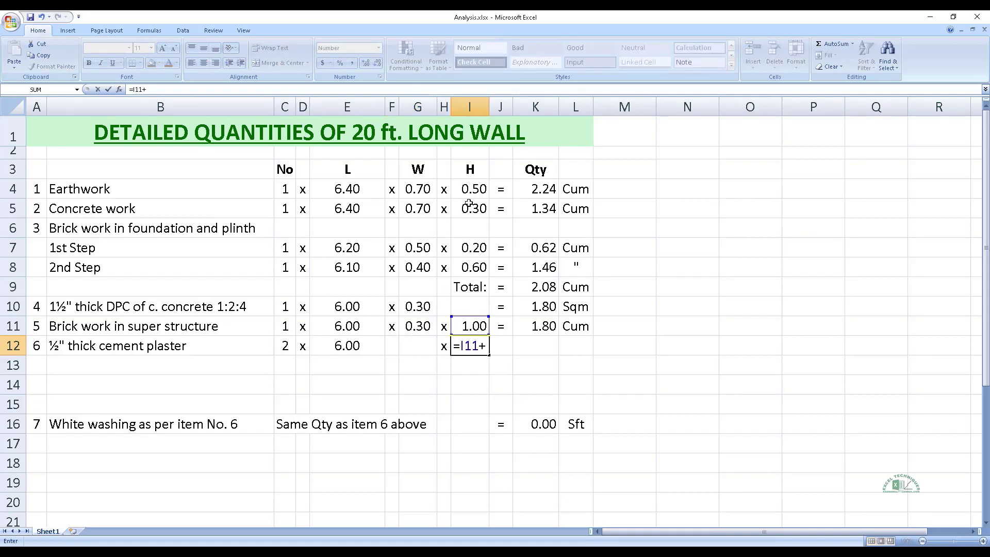
{"action": "left_click", "coordinate": [469, 205]}
{"action": "type", "text": "+"}
{"action": "left_click", "coordinate": [470, 247]}
{"action": "type", "text": "+"}
{"action": "left_click", "coordinate": [473, 267]}
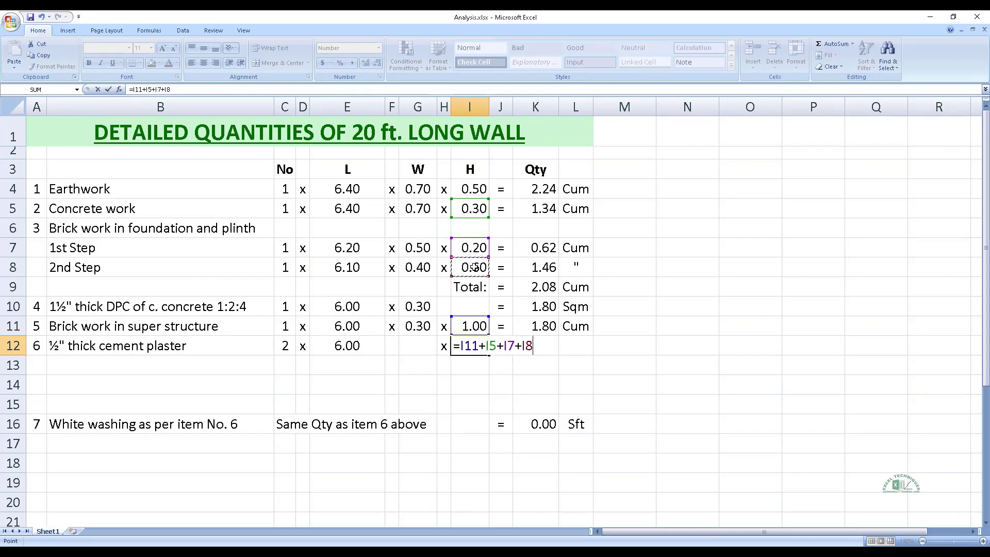
{"action": "type", "text": "-"}
{"action": "left_click", "coordinate": [479, 186]}
{"action": "key", "text": "Return"}
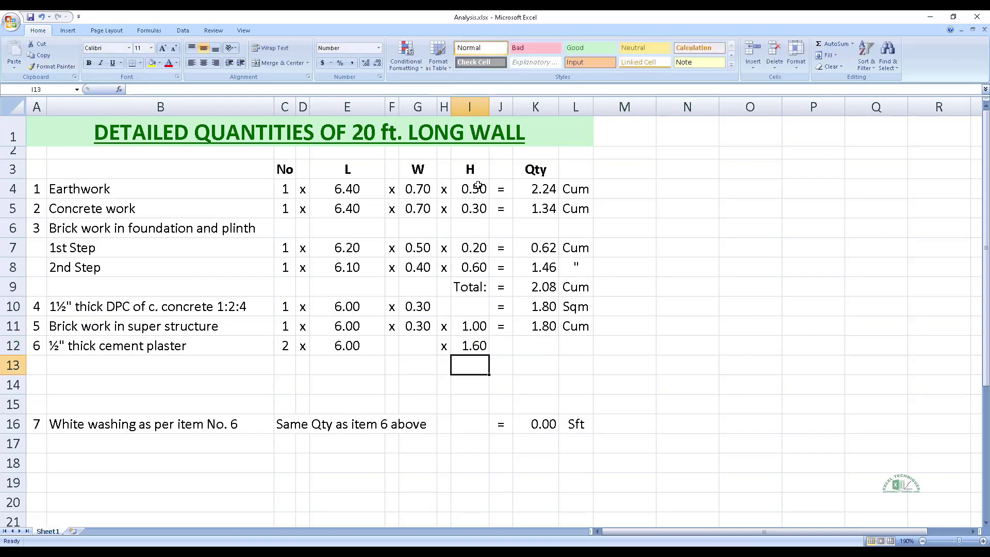
{"action": "key", "text": "Up"}
Step: Add the equals sign and quantity formula =C12*E12*I12, giving 19.20
{"action": "key", "text": "Right"}
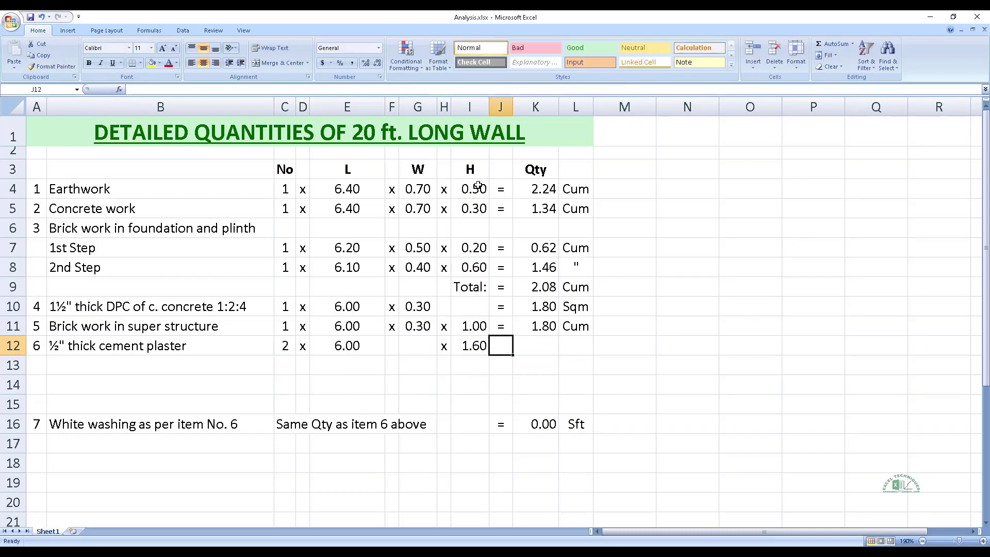
{"action": "type", "text": "="}
{"action": "key", "text": "Right"}
{"action": "type", "text": "="}
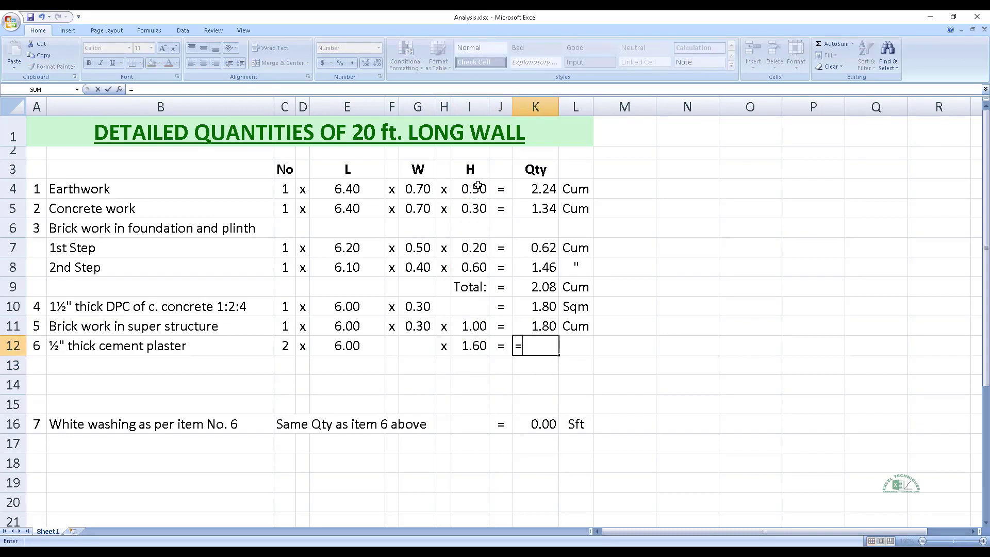
{"action": "left_click", "coordinate": [282, 348]}
{"action": "type", "text": "*"}
{"action": "left_click", "coordinate": [341, 351]}
{"action": "type", "text": "*"}
{"action": "left_click", "coordinate": [457, 342]}
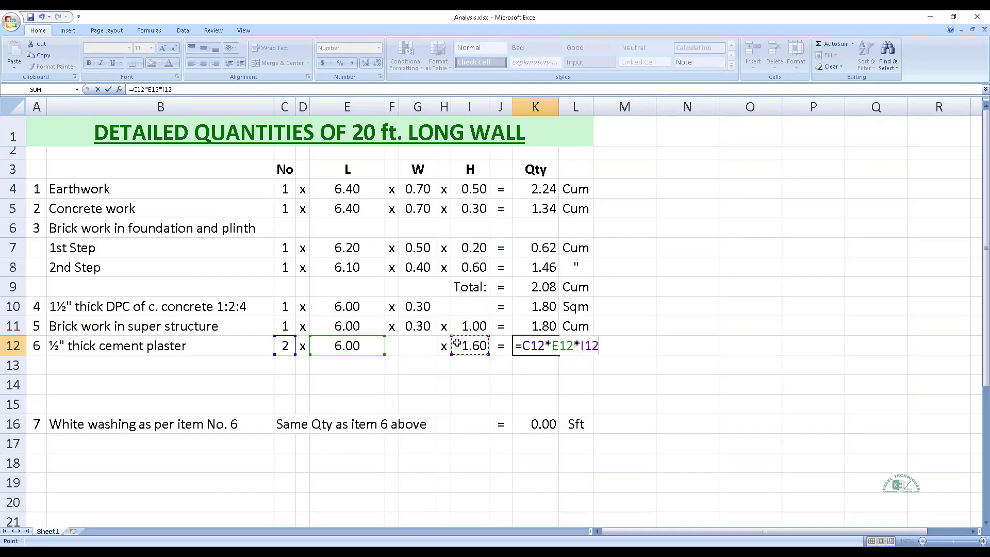
{"action": "key", "text": "Return"}
Step: Give the cement plaster row the unit Sqm
{"action": "key", "text": "Up"}
{"action": "key", "text": "Right"}
{"action": "type", "text": "Sq"}
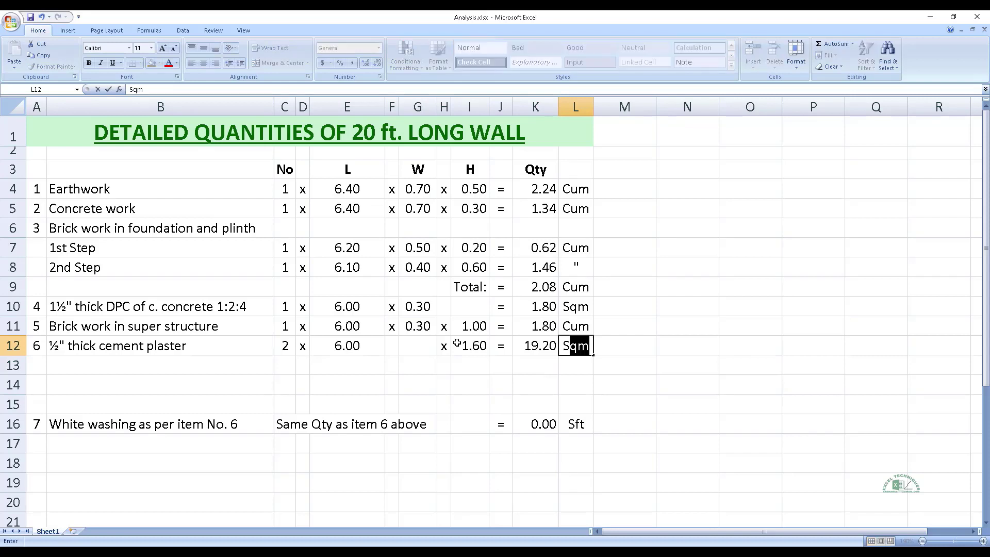
{"action": "key", "text": "Return"}
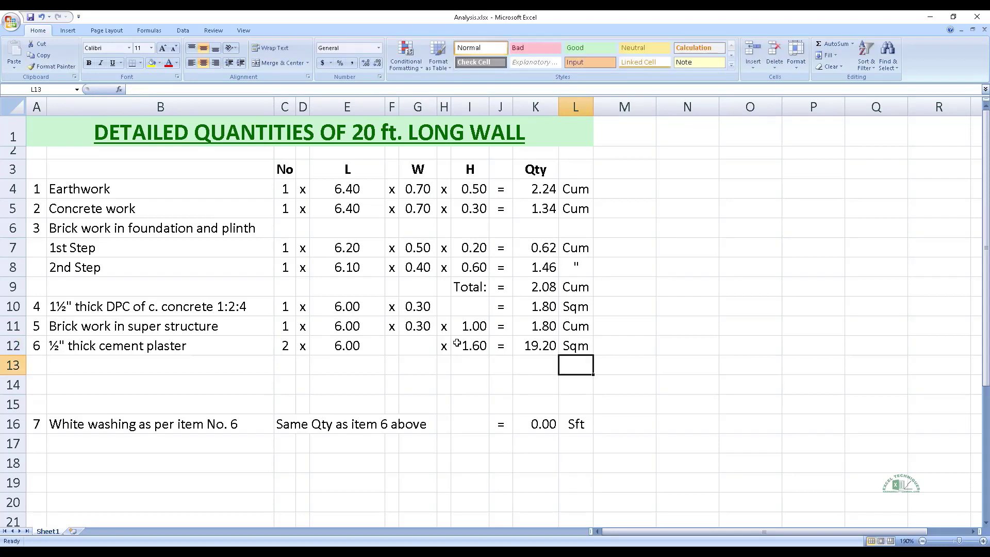
{"action": "key", "text": "Left"}
Step: Enter count 1, an x, and the length 6.00 linked from row 12 in row 13
{"action": "key", "text": "Left"}
{"action": "key", "text": "Left"}
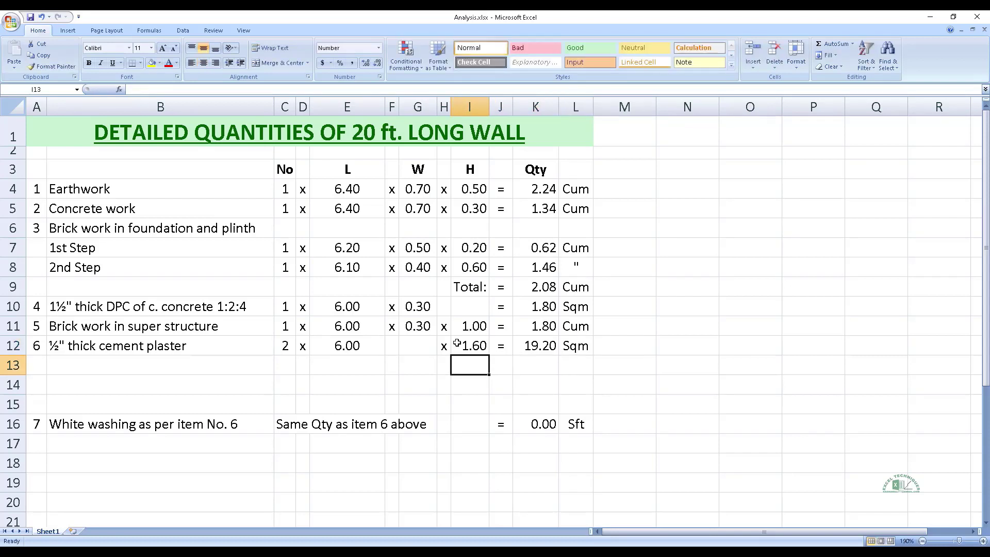
{"action": "key", "text": "Left"}
{"action": "key", "text": "Left"}
{"action": "key", "text": "Left"}
{"action": "key", "text": "Left"}
{"action": "key", "text": "Left"}
{"action": "key", "text": "Left"}
{"action": "key", "text": "Right"}
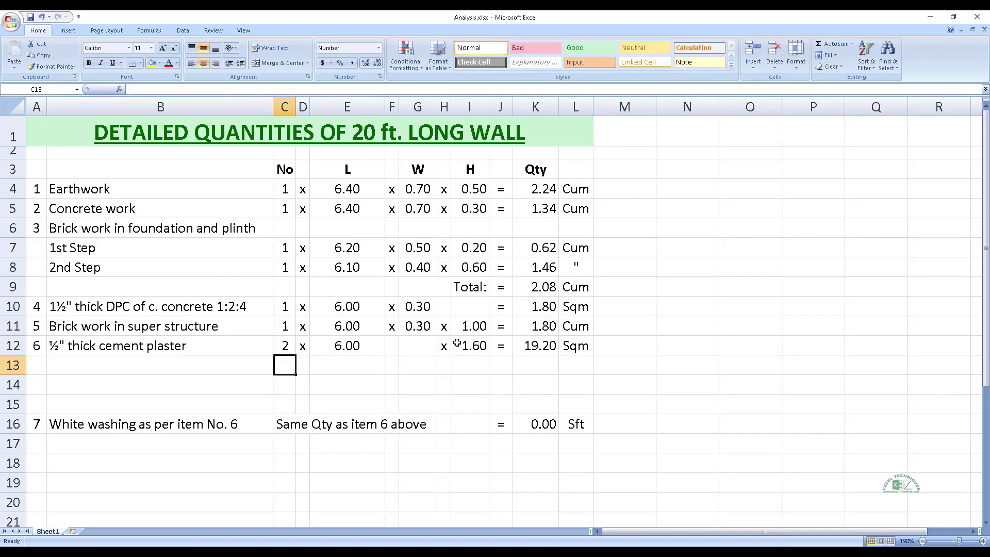
{"action": "type", "text": "1"}
{"action": "key", "text": "Right"}
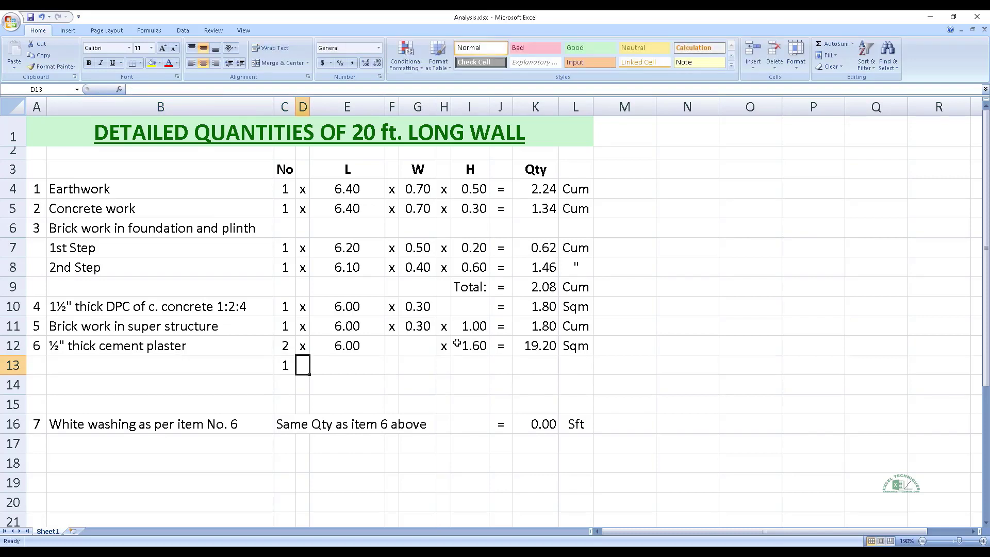
{"action": "type", "text": "x"}
{"action": "key", "text": "Right"}
{"action": "type", "text": "="}
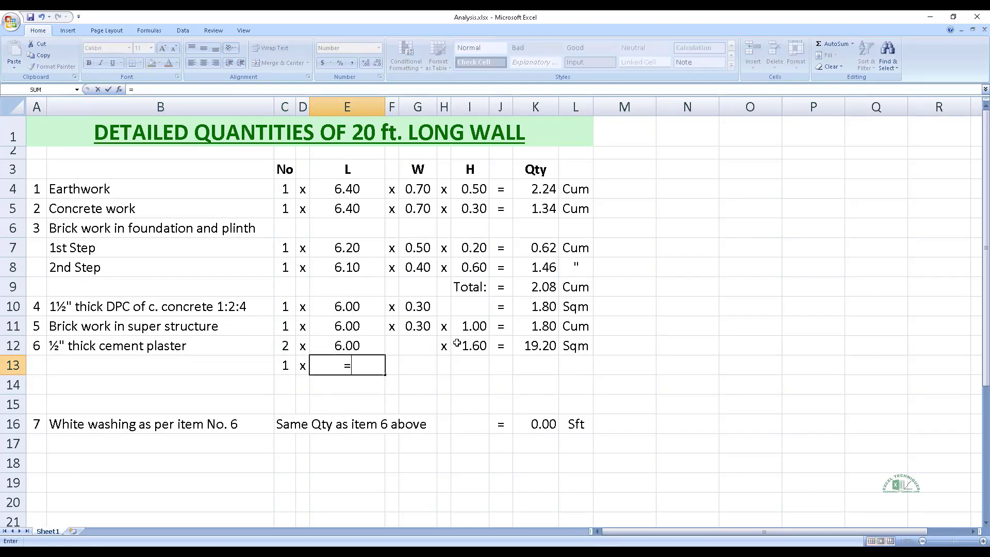
{"action": "key", "text": "Up"}
{"action": "key", "text": "Return"}
{"action": "key", "text": "Up"}
{"action": "key", "text": "Right"}
Step: Add the x sign, link the width 0.30 from row 11, and enter the equals sign
{"action": "key", "text": "Right"}
{"action": "key", "text": "Right"}
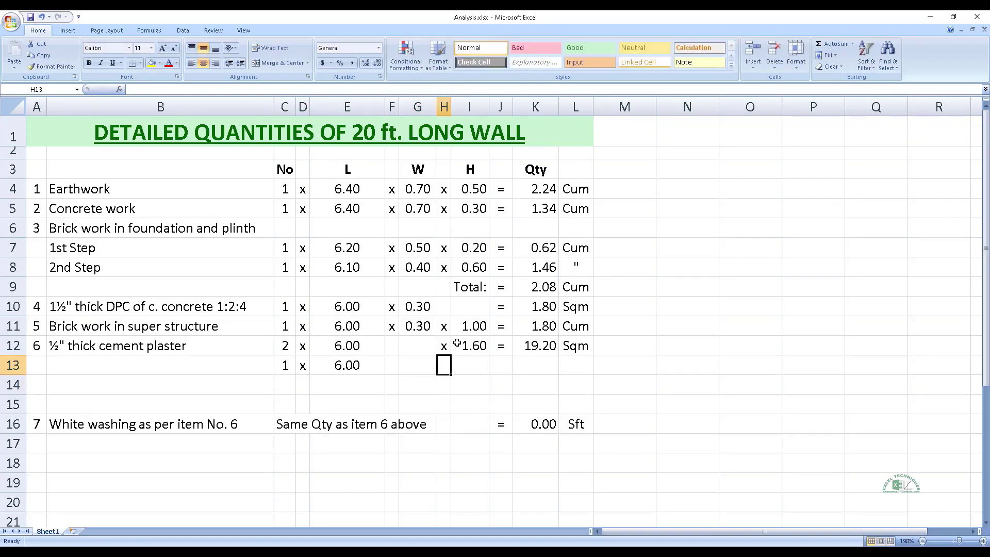
{"action": "key", "text": "Left"}
{"action": "key", "text": "Left"}
{"action": "type", "text": "x"}
{"action": "key", "text": "Right"}
{"action": "type", "text": "="}
{"action": "key", "text": "Up"}
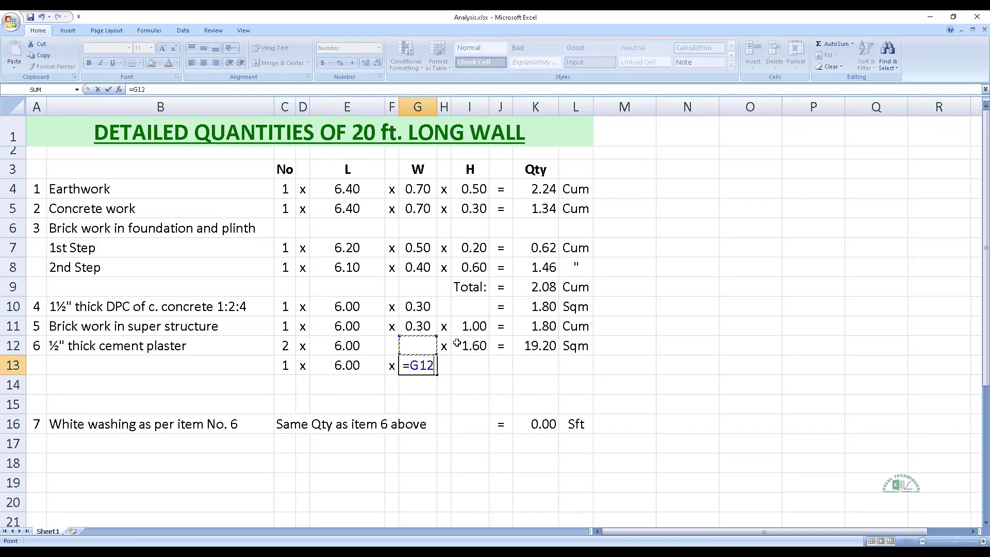
{"action": "key", "text": "Up"}
{"action": "key", "text": "Return"}
{"action": "key", "text": "Up"}
{"action": "key", "text": "Right"}
{"action": "key", "text": "Right"}
{"action": "key", "text": "Right"}
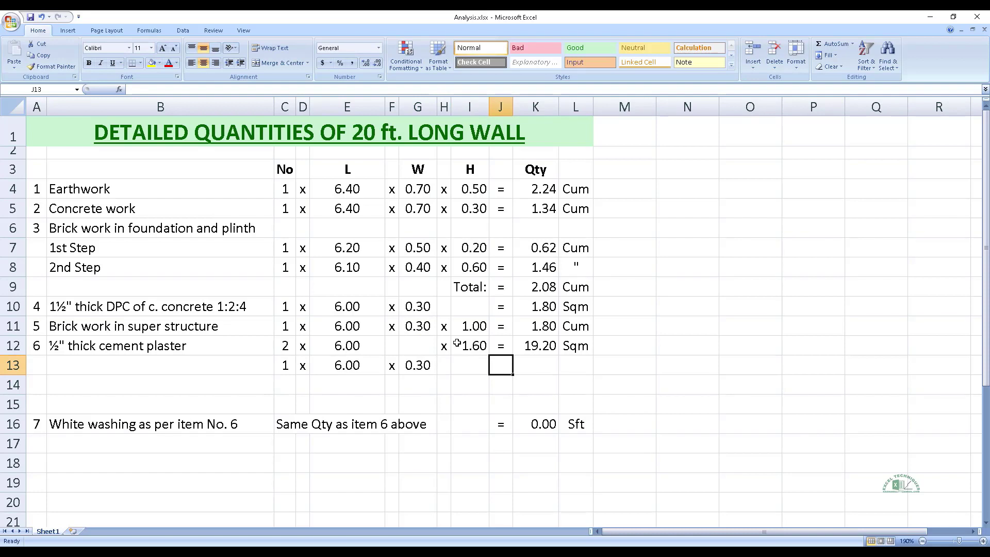
{"action": "type", "text": "="}
{"action": "key", "text": "Right"}
{"action": "type", "text": "="}
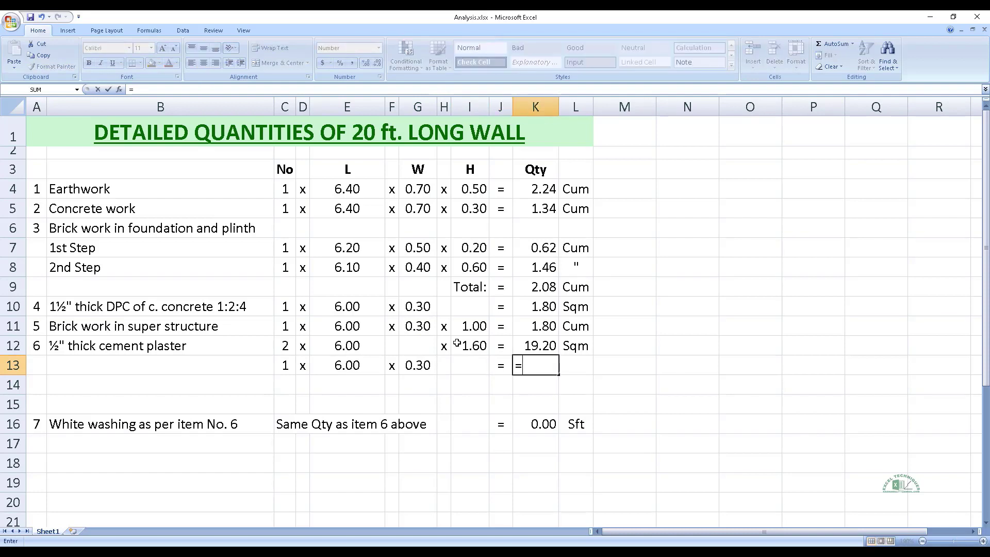
Step: Enter quantity =C13*E13*G13 (1.80) and a ditto unit in row 13
{"action": "left_click", "coordinate": [278, 368]}
{"action": "type", "text": "*"}
{"action": "left_click", "coordinate": [348, 370]}
{"action": "type", "text": "*"}
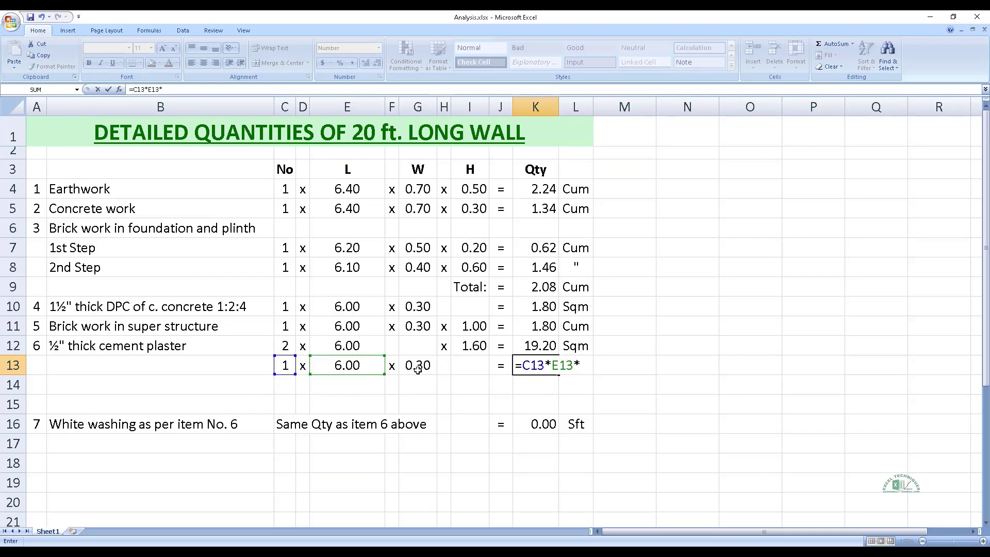
{"action": "left_click", "coordinate": [418, 369]}
{"action": "key", "text": "ctrl+Return"}
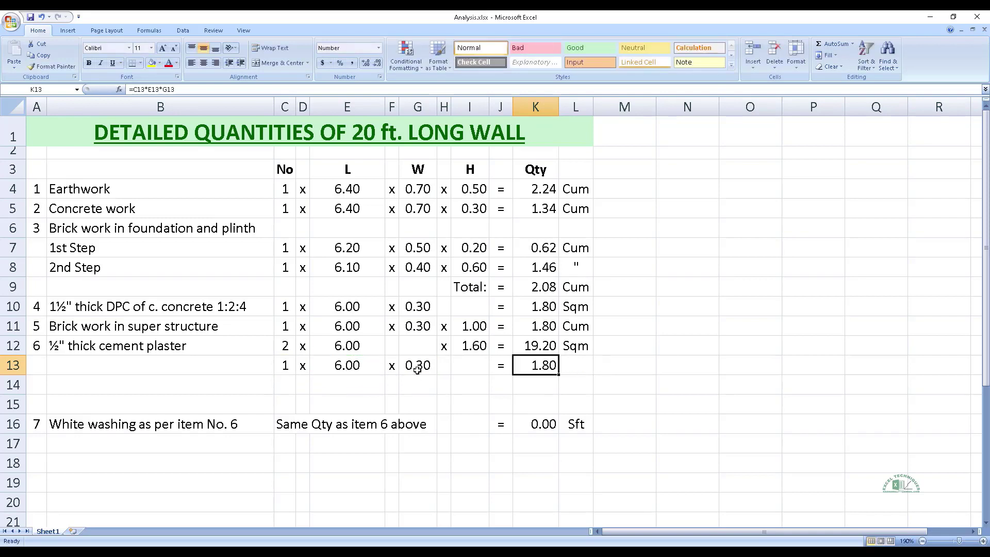
{"action": "key", "text": "Right"}
{"action": "type", "text": "\""}
{"action": "key", "text": "Return"}
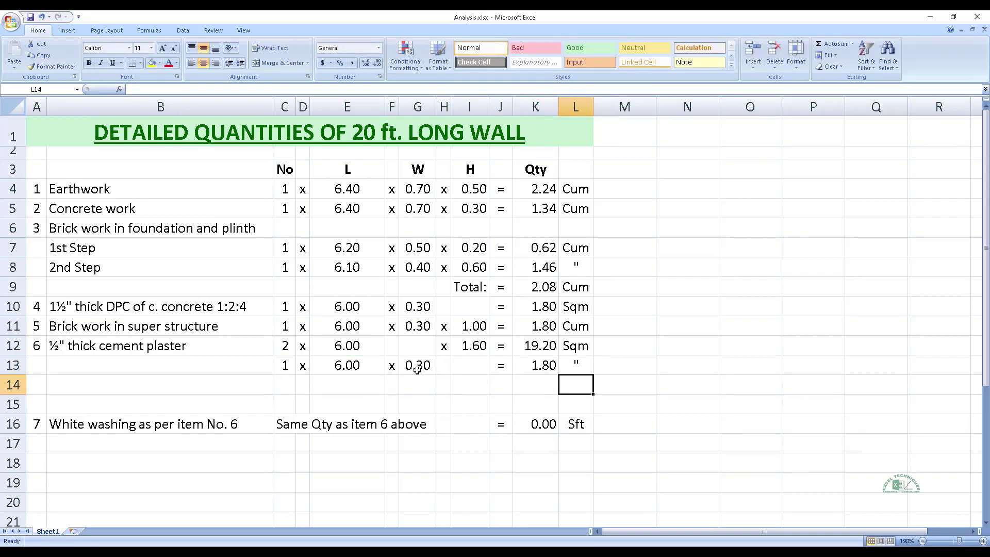
{"action": "key", "text": "Left"}
{"action": "key", "text": "Left"}
{"action": "key", "text": "Left"}
{"action": "key", "text": "Left"}
{"action": "key", "text": "Left"}
{"action": "key", "text": "Left"}
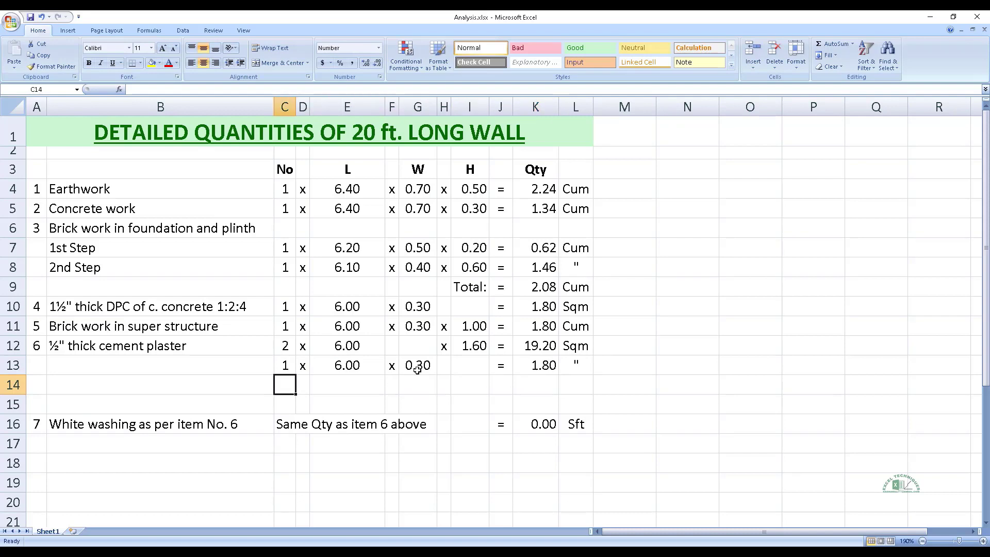
Step: Link row 14's count to =C12 (2) and place the x in F14, clearing a stray x
{"action": "type", "text": "="}
{"action": "key", "text": "Up"}
{"action": "key", "text": "Up"}
{"action": "key", "text": "Return"}
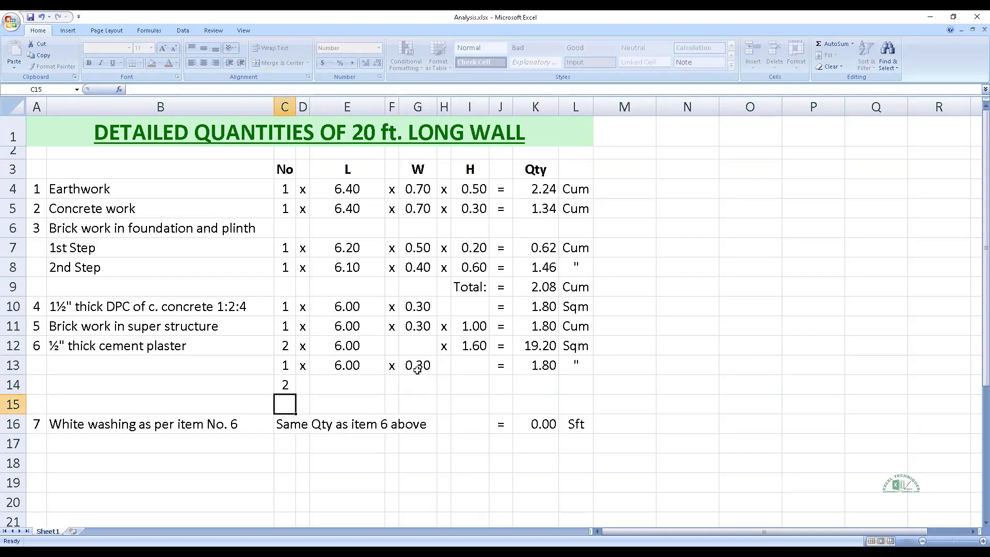
{"action": "key", "text": "Up"}
{"action": "key", "text": "Right"}
{"action": "type", "text": "x"}
{"action": "key", "text": "Right"}
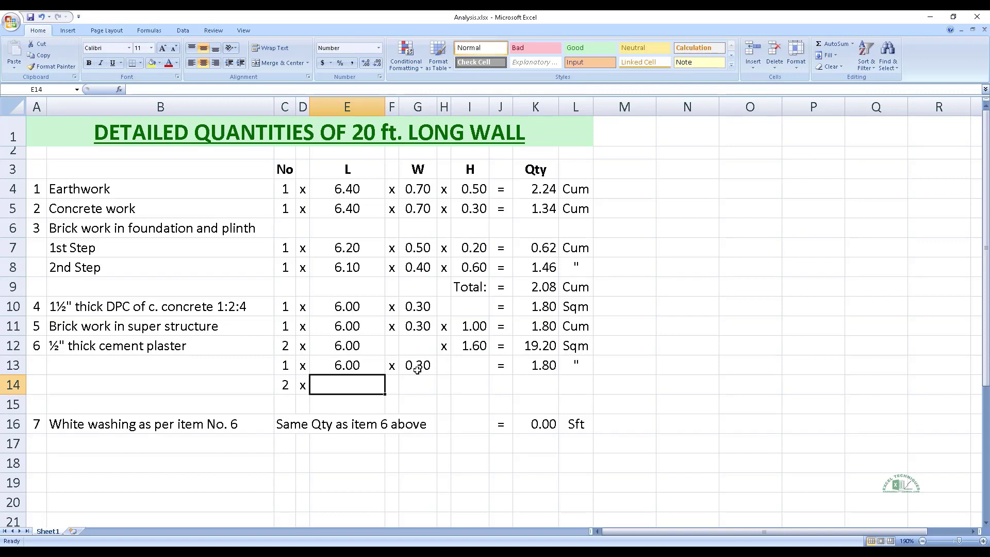
{"action": "key", "text": "Right"}
{"action": "key", "text": "Left"}
{"action": "key", "text": "Left"}
{"action": "key", "text": "Delete"}
{"action": "key", "text": "Right"}
{"action": "key", "text": "Right"}
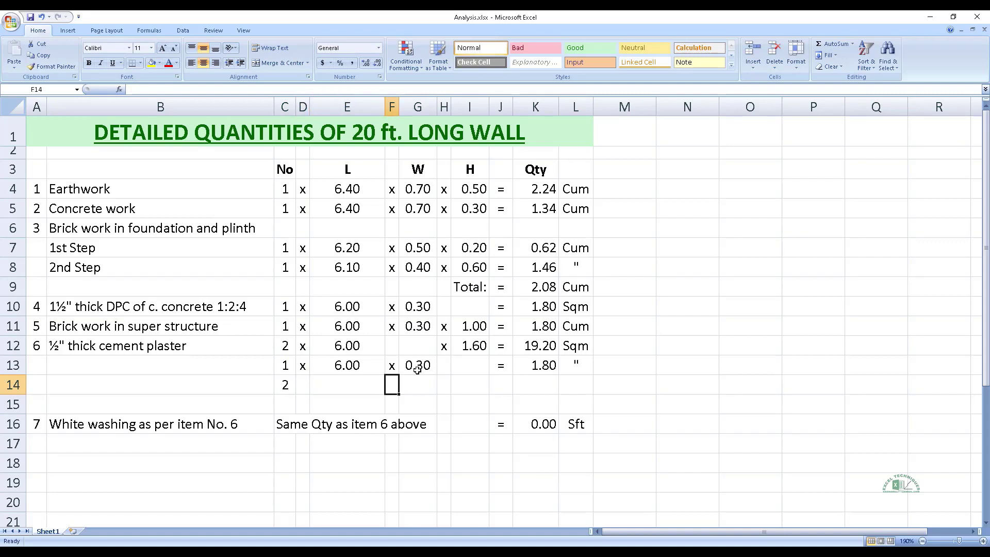
{"action": "type", "text": "x"}
{"action": "key", "text": "Right"}
Step: Link the width =G13 (0.30) and height =I12 (1.60) with x and equals signs
{"action": "type", "text": "="}
{"action": "key", "text": "Up"}
{"action": "key", "text": "Return"}
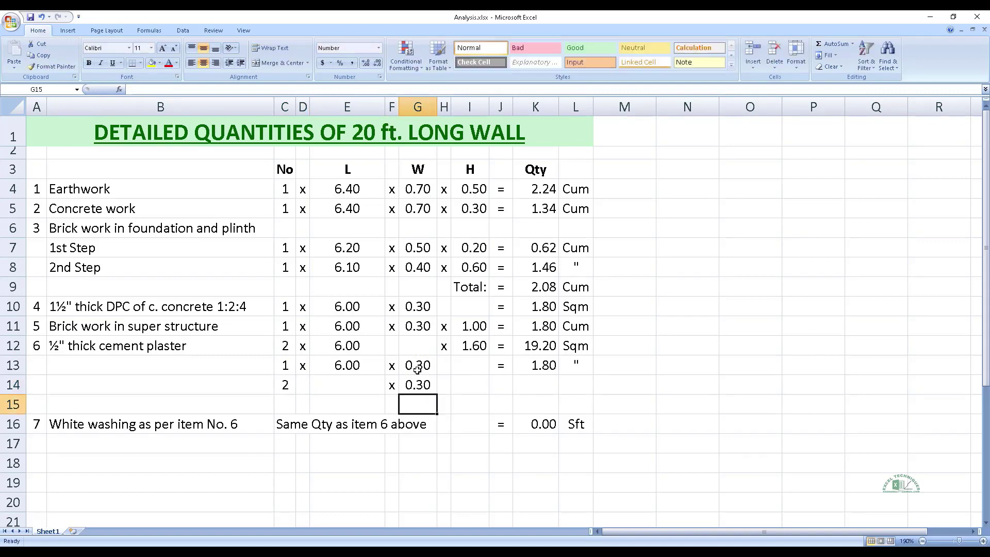
{"action": "key", "text": "Up"}
{"action": "key", "text": "Right"}
{"action": "type", "text": "x"}
{"action": "key", "text": "Right"}
{"action": "type", "text": "="}
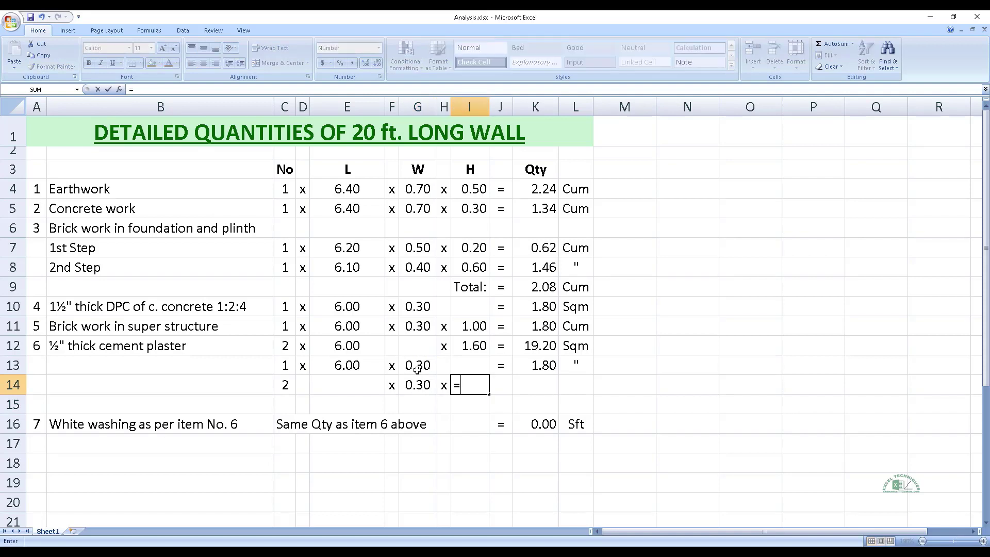
{"action": "key", "text": "Up"}
{"action": "key", "text": "Up"}
{"action": "key", "text": "Return"}
{"action": "key", "text": "Up"}
{"action": "key", "text": "Right"}
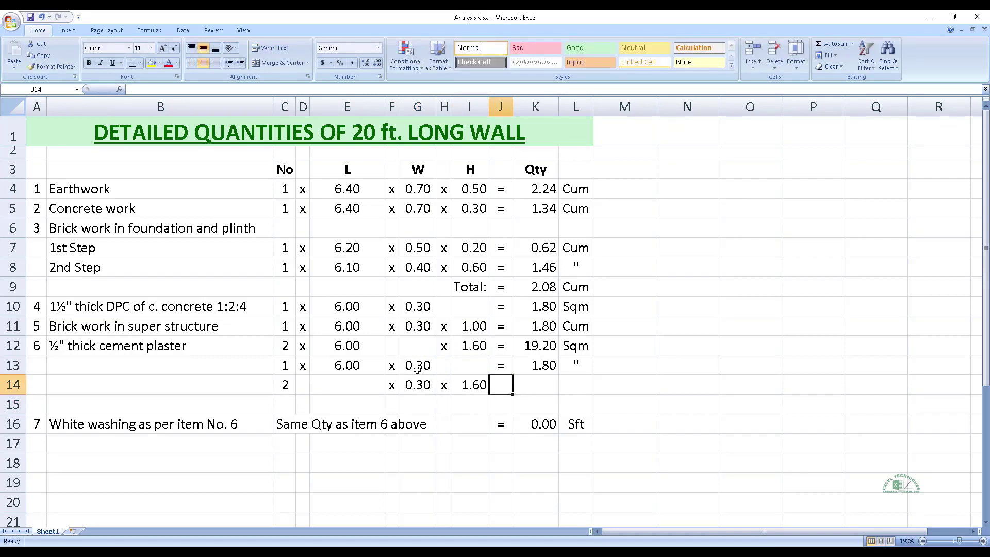
{"action": "type", "text": "="}
{"action": "key", "text": "Right"}
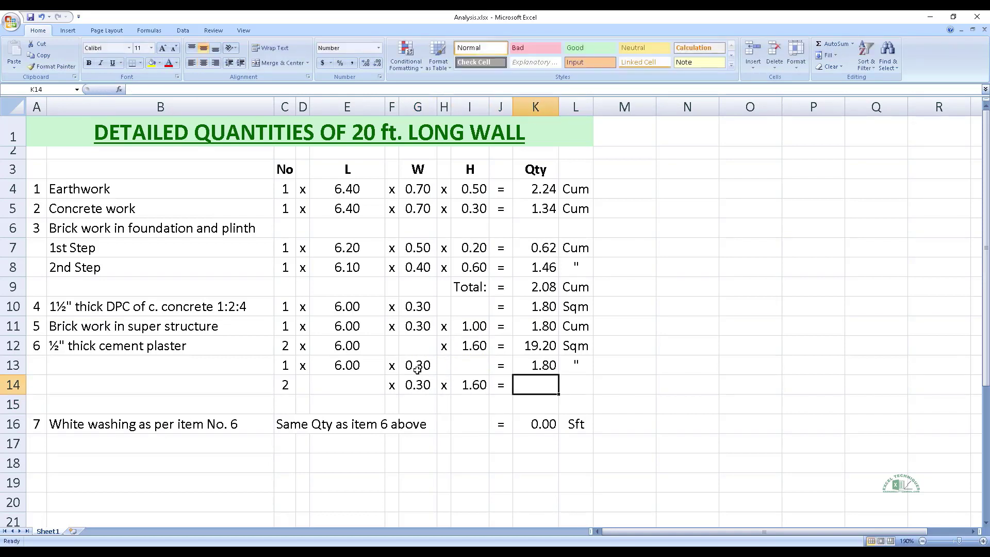
Step: Enter quantity =C14*G14*I14 (0.96) and a ditto unit in row 14
{"action": "type", "text": "="}
{"action": "left_click", "coordinate": [287, 388]}
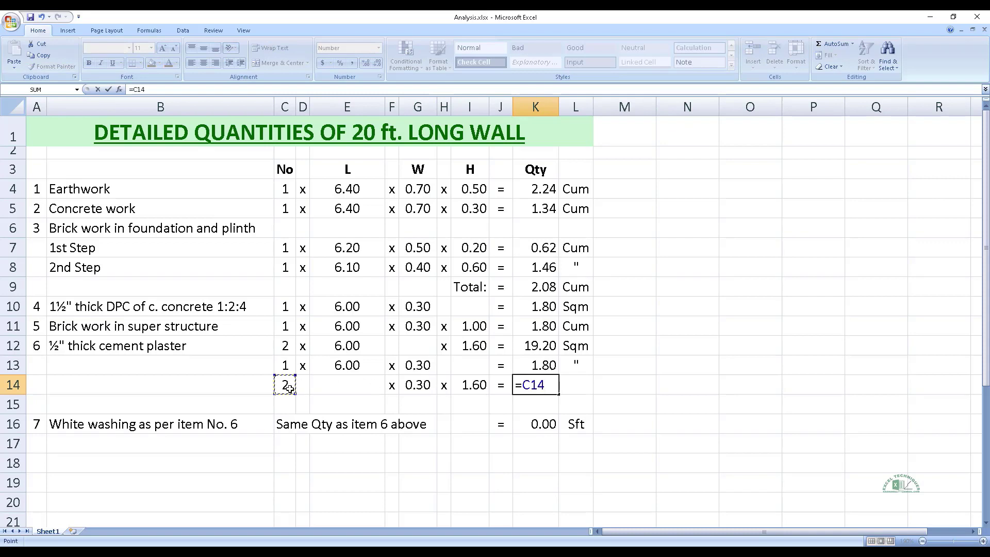
{"action": "type", "text": "*"}
{"action": "left_click", "coordinate": [412, 392]}
{"action": "type", "text": "*"}
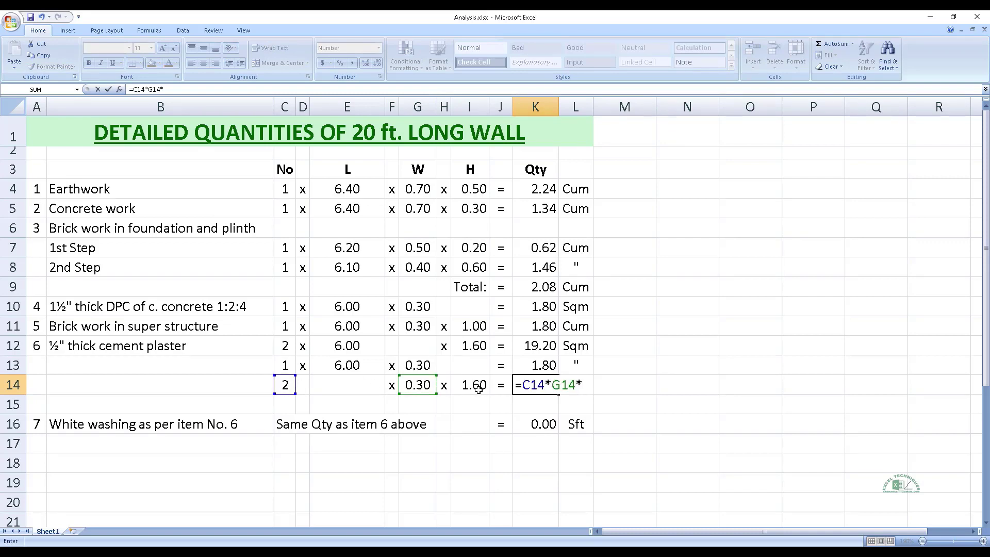
{"action": "left_click", "coordinate": [477, 390]}
{"action": "key", "text": "Return"}
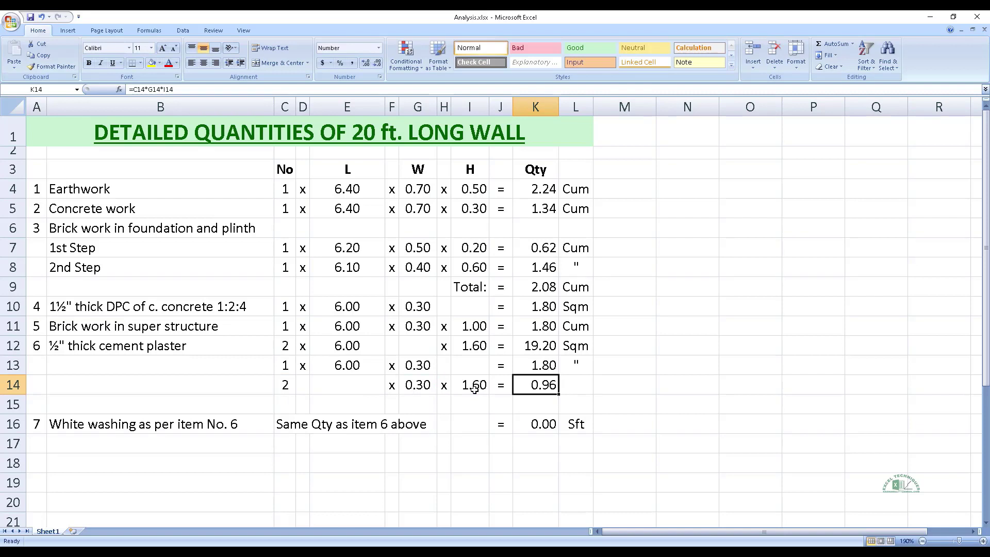
{"action": "key", "text": "Right"}
{"action": "type", "text": "\""}
{"action": "key", "text": "Return"}
{"action": "key", "text": "Left"}
{"action": "key", "text": "Left"}
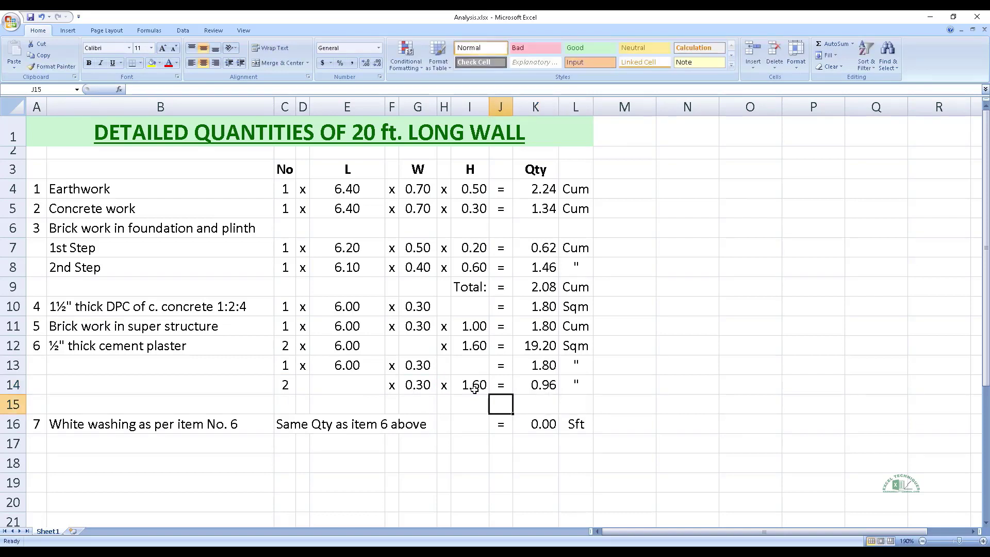
{"action": "key", "text": "Left"}
Step: Add a Total: label and AutoSum K10:K14 in K15, giving 25.56
{"action": "type", "text": "Total:"}
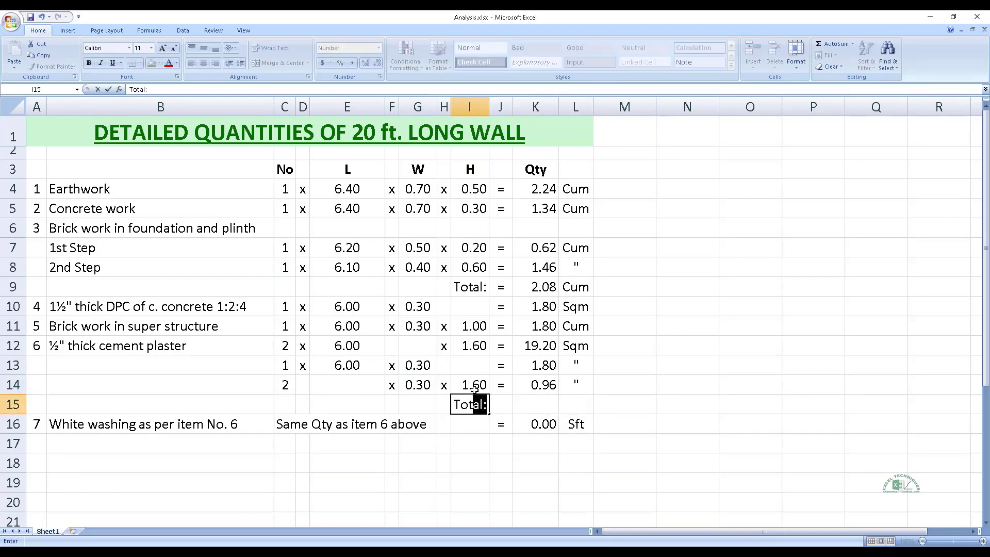
{"action": "key", "text": "Right"}
{"action": "type", "text": "="}
{"action": "key", "text": "Right"}
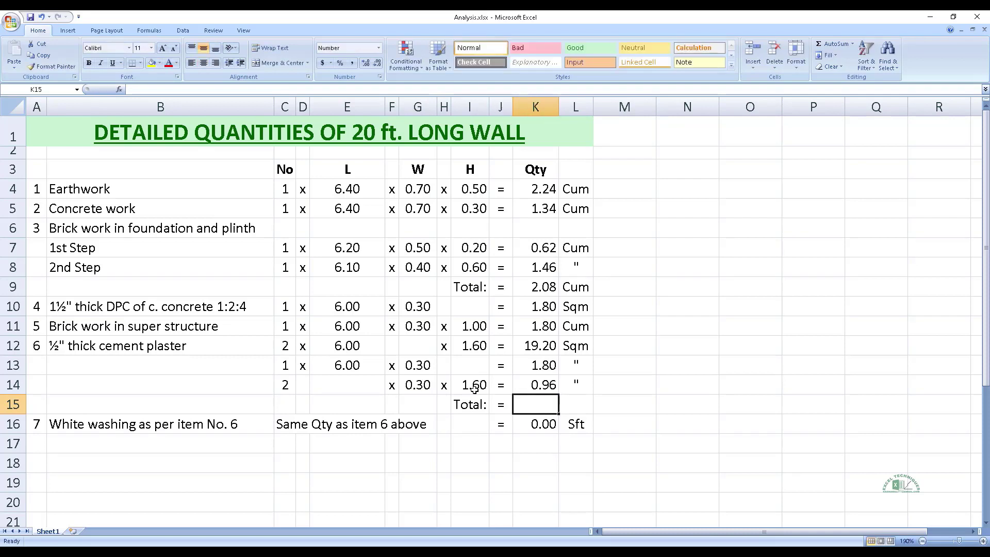
{"action": "left_click", "coordinate": [834, 44]}
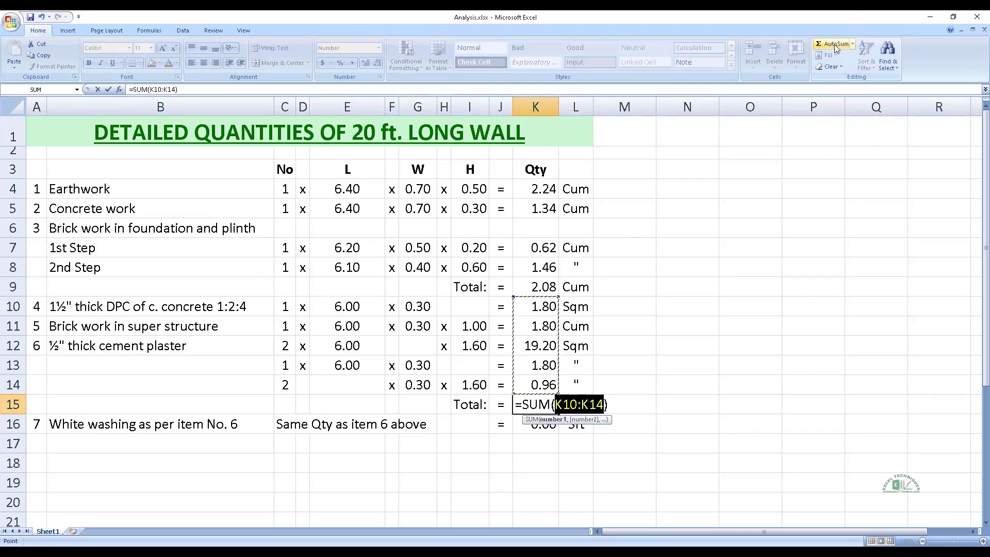
{"action": "left_click", "coordinate": [834, 45]}
Step: Set Sqm as the unit for the plaster total and for white washing
{"action": "key", "text": "Right"}
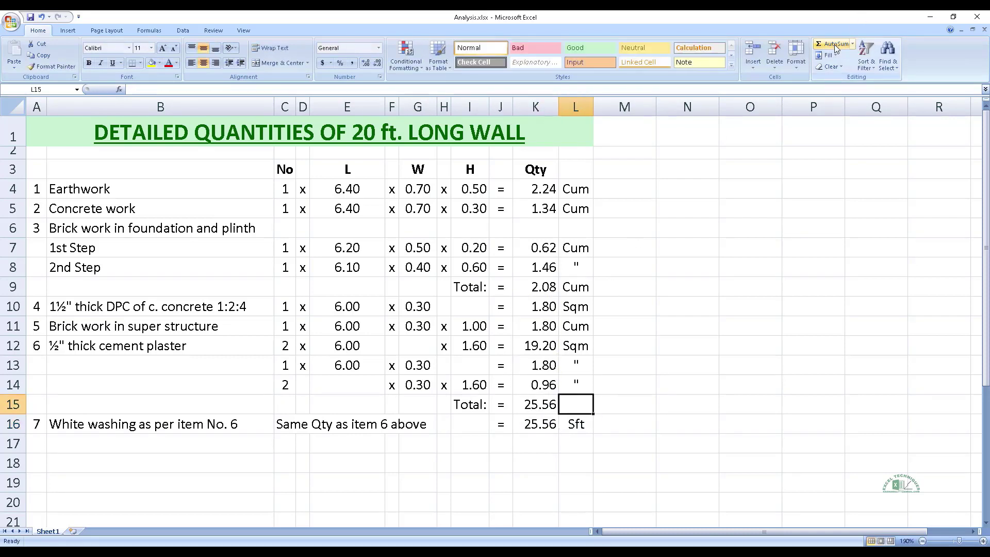
{"action": "type", "text": "sq"}
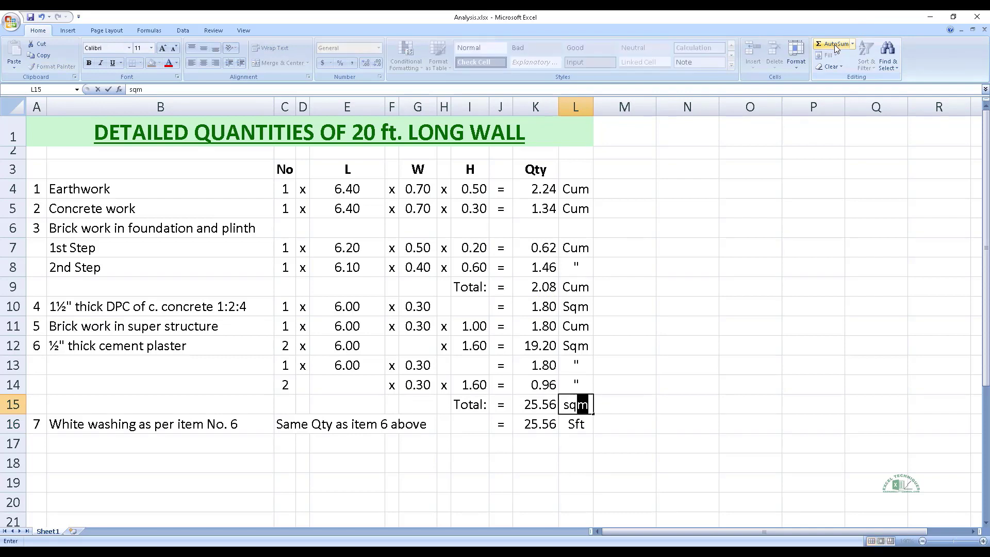
{"action": "key", "text": "Return"}
{"action": "type", "text": "s"}
{"action": "key", "text": "Return"}
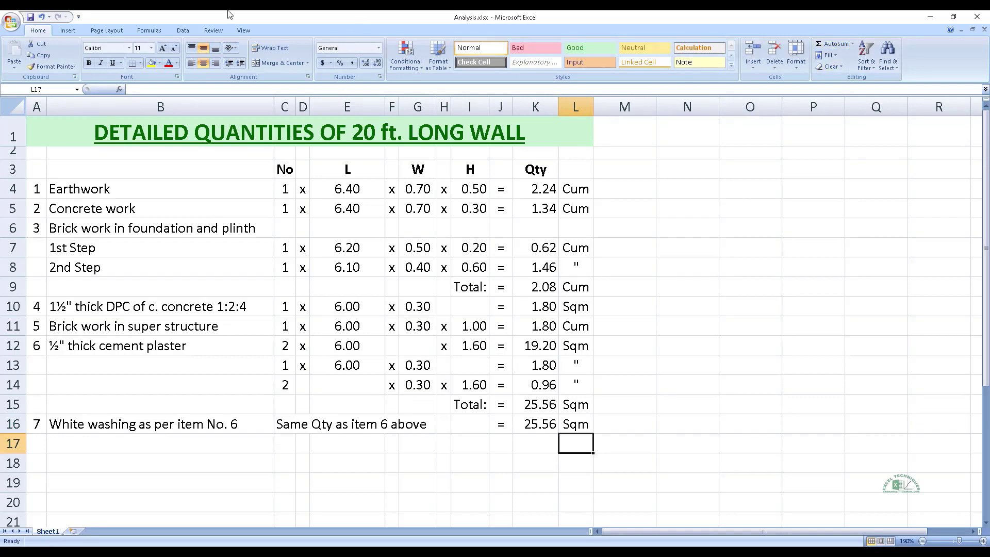
Step: Replace '20 ft' with '6 Mtr' in the A1 title so it reads 6 Mtr. LONG WALL
{"action": "double_click", "coordinate": [174, 132]}
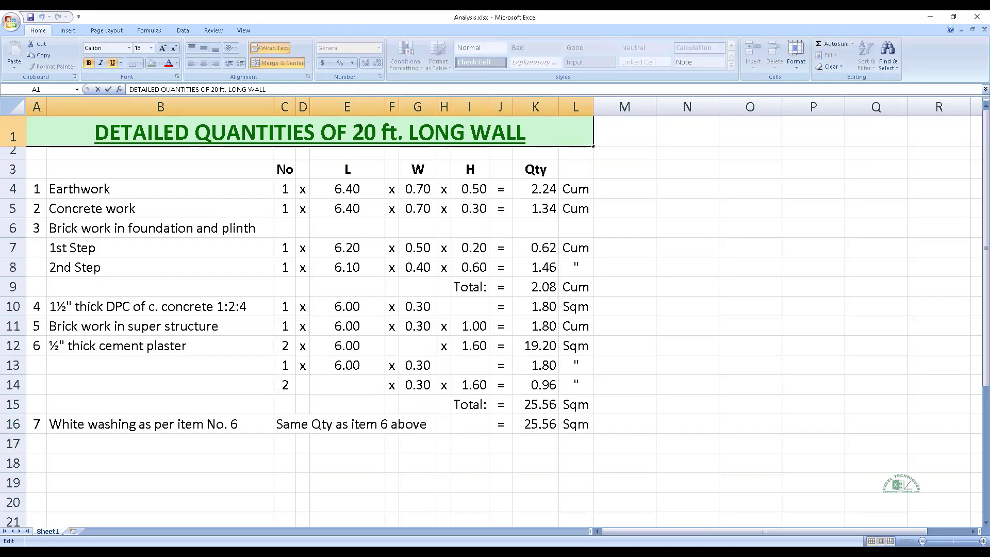
{"action": "left_click_drag", "start_coordinate": [352, 133], "coordinate": [397, 132]}
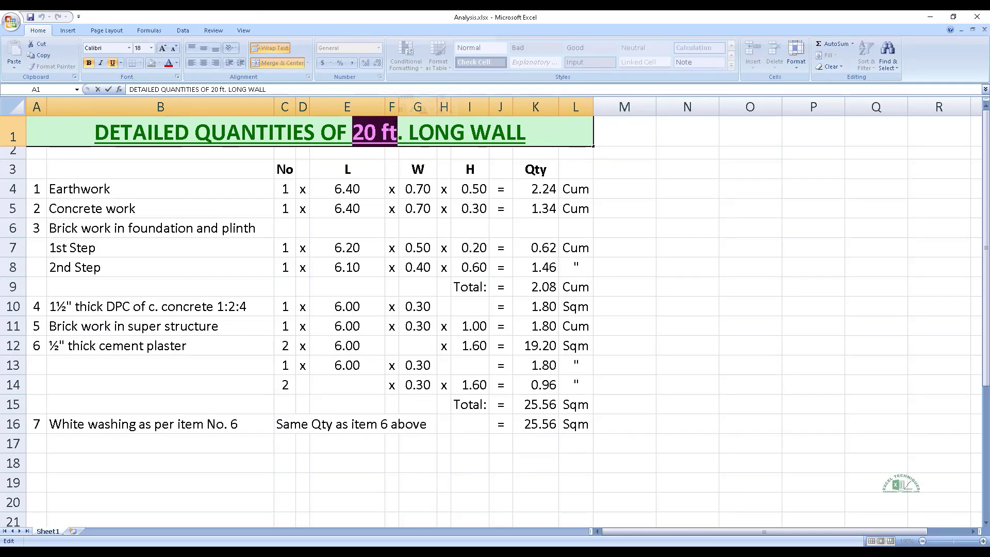
{"action": "type", "text": "6 M"}
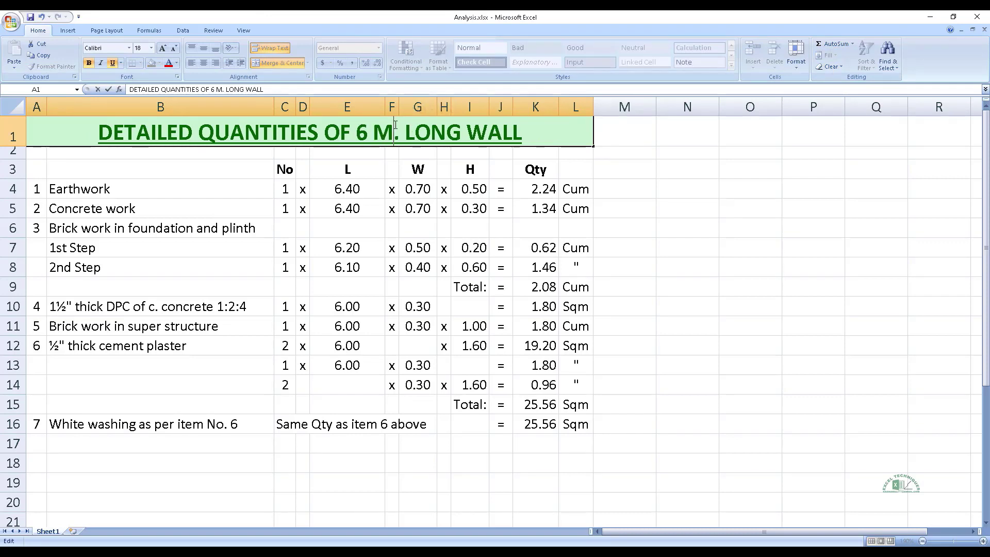
{"action": "type", "text": "tr"}
{"action": "key", "text": "Return"}
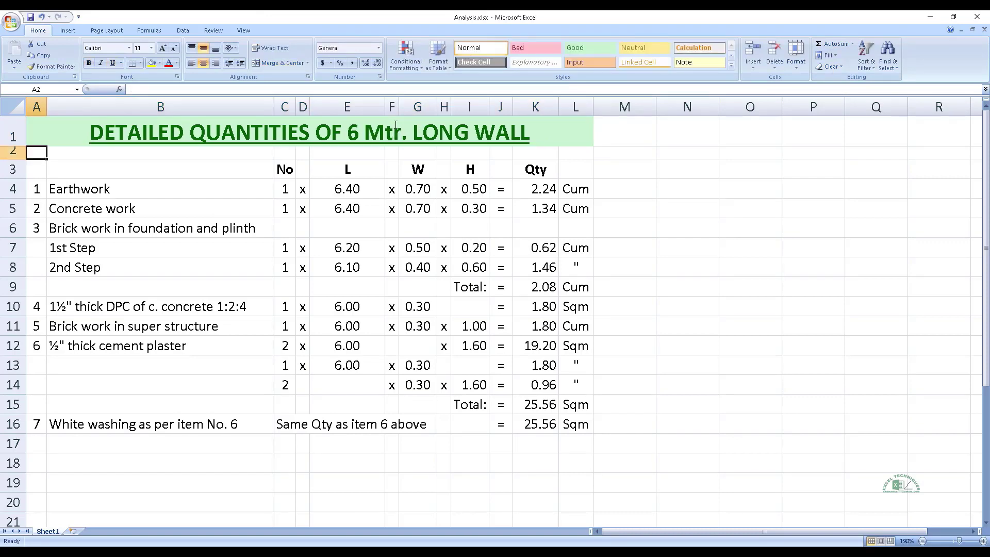